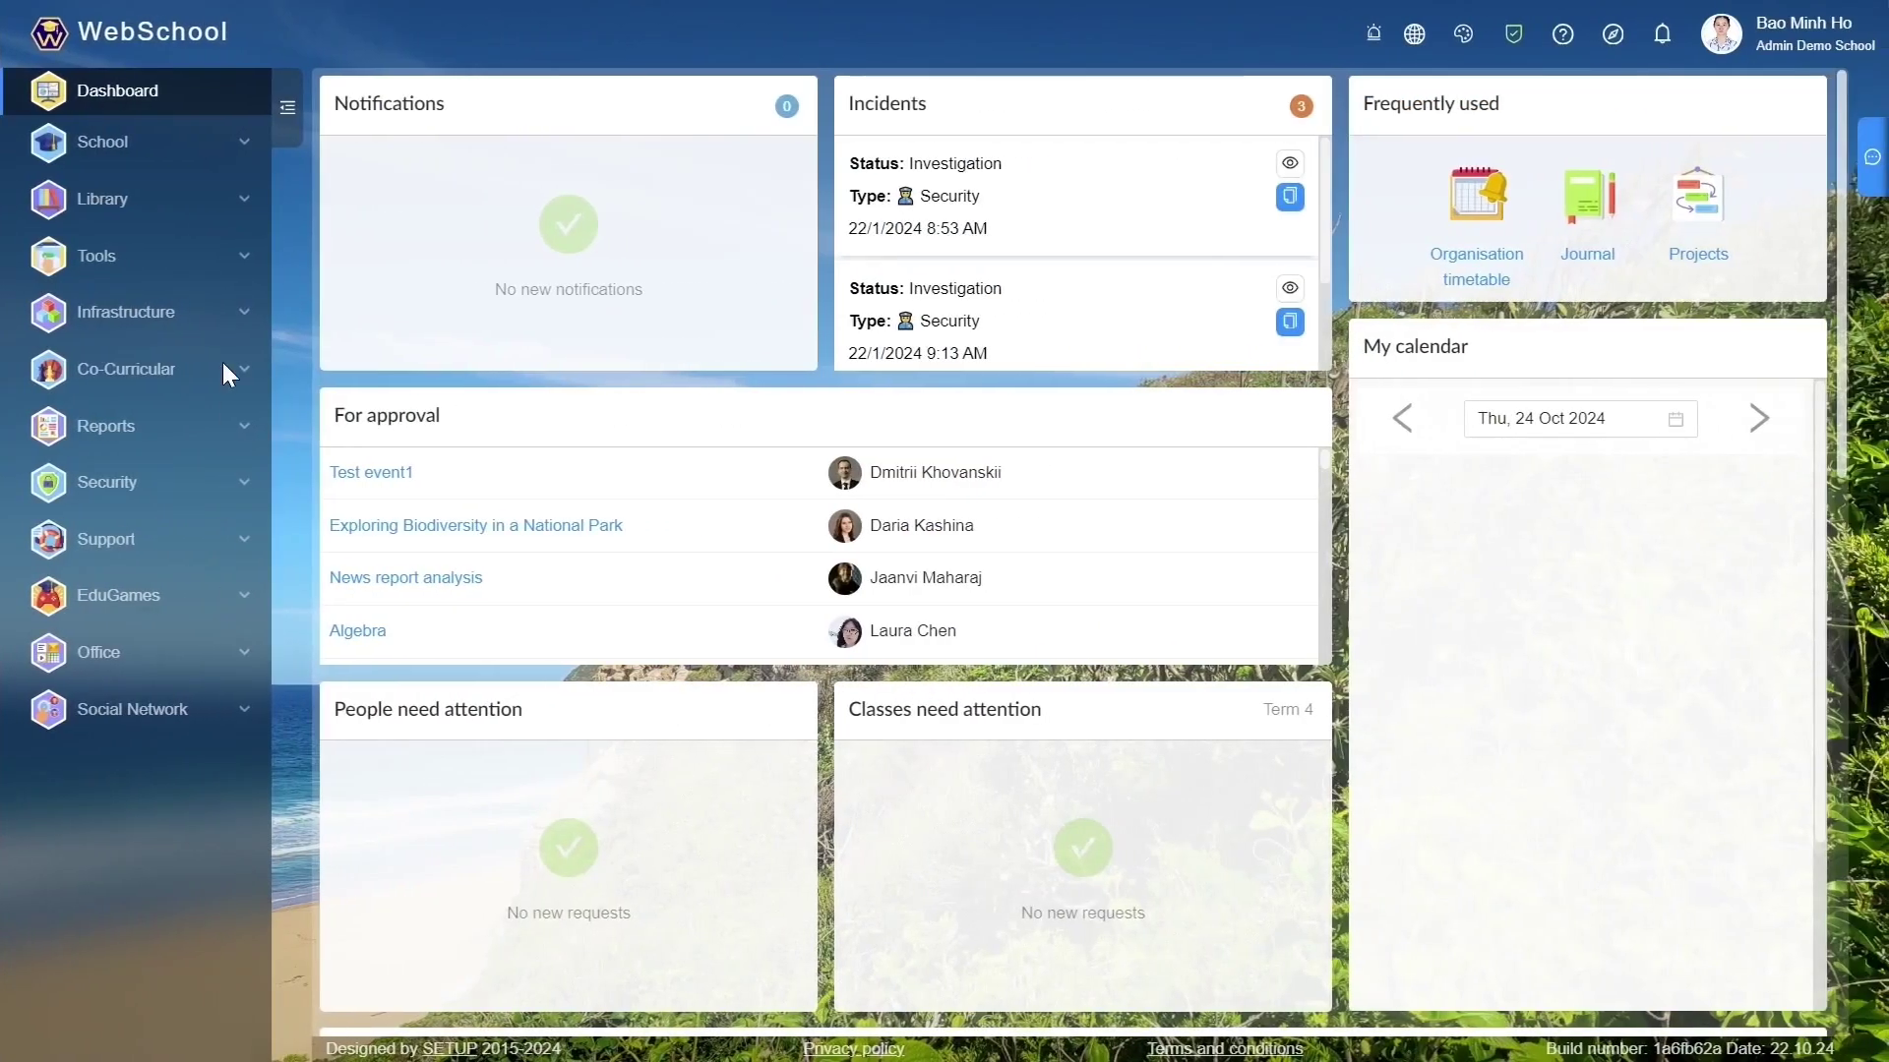
Open the school's user list, start a new user record and save it.
left_click(243, 144)
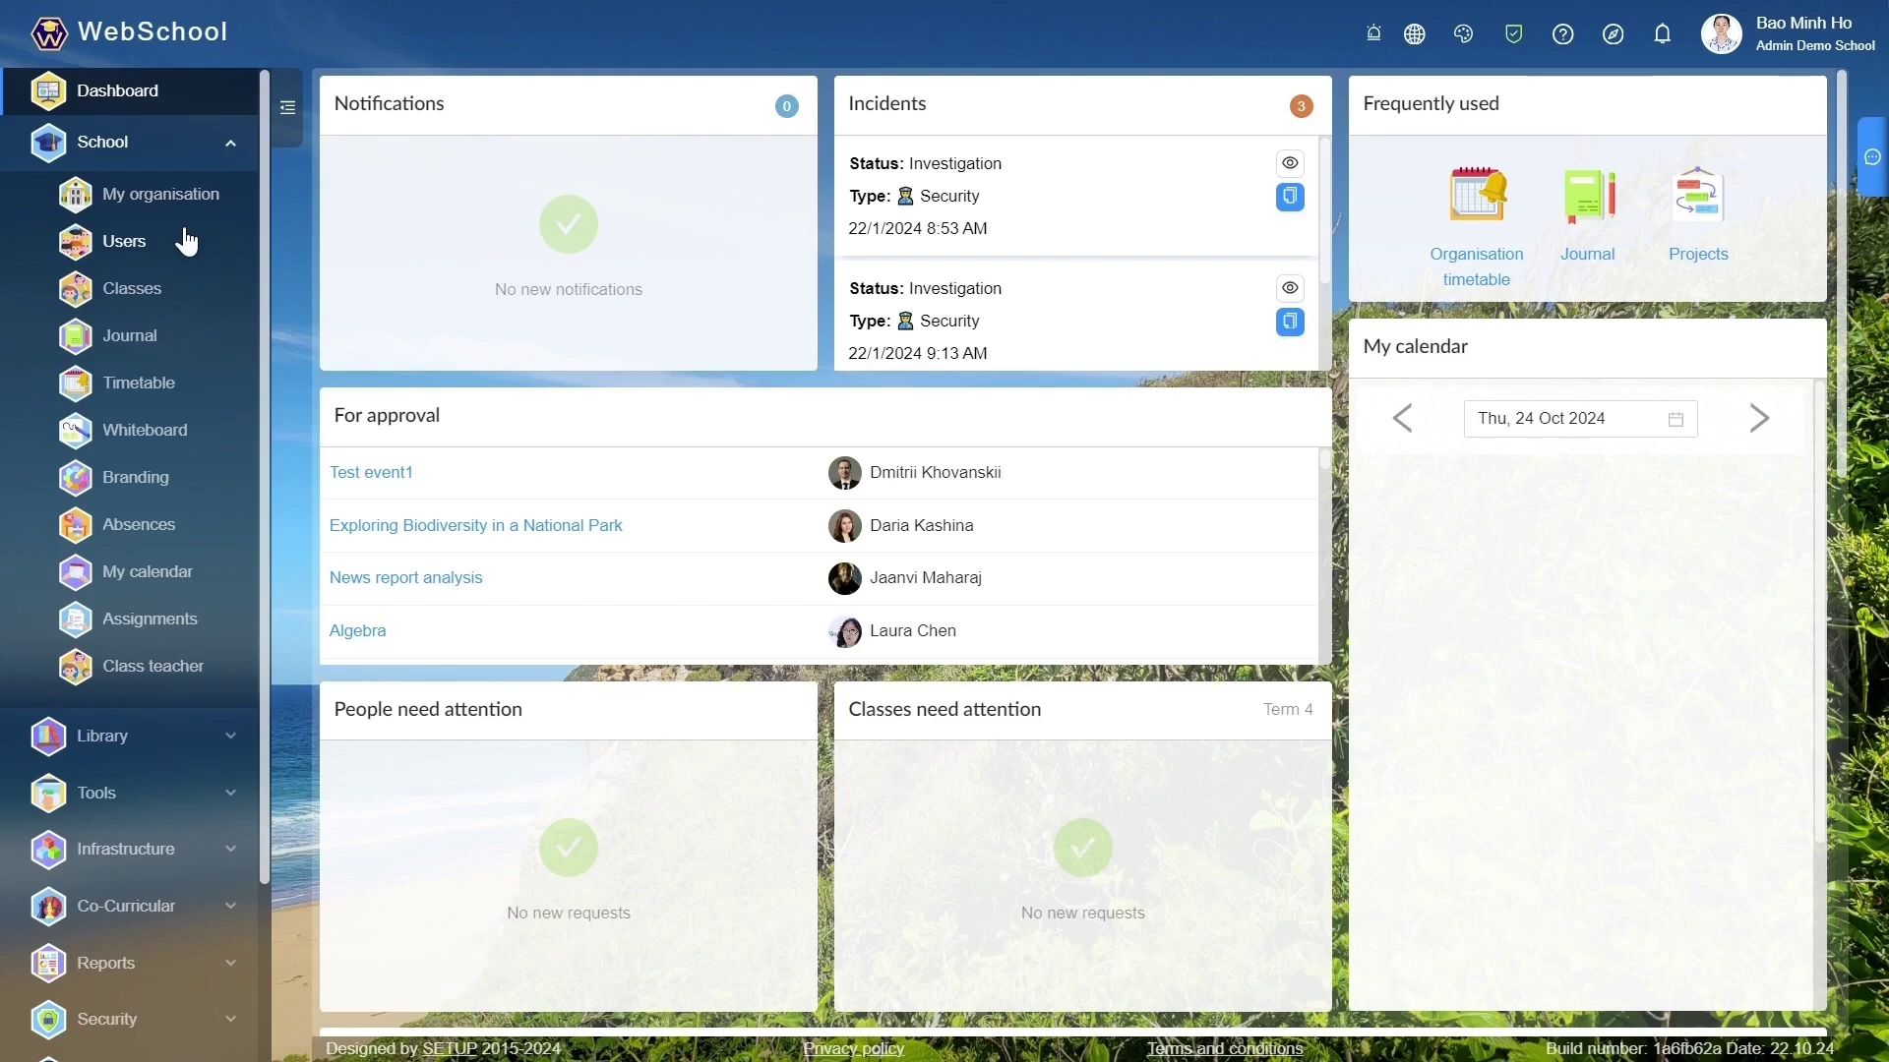
left_click(185, 240)
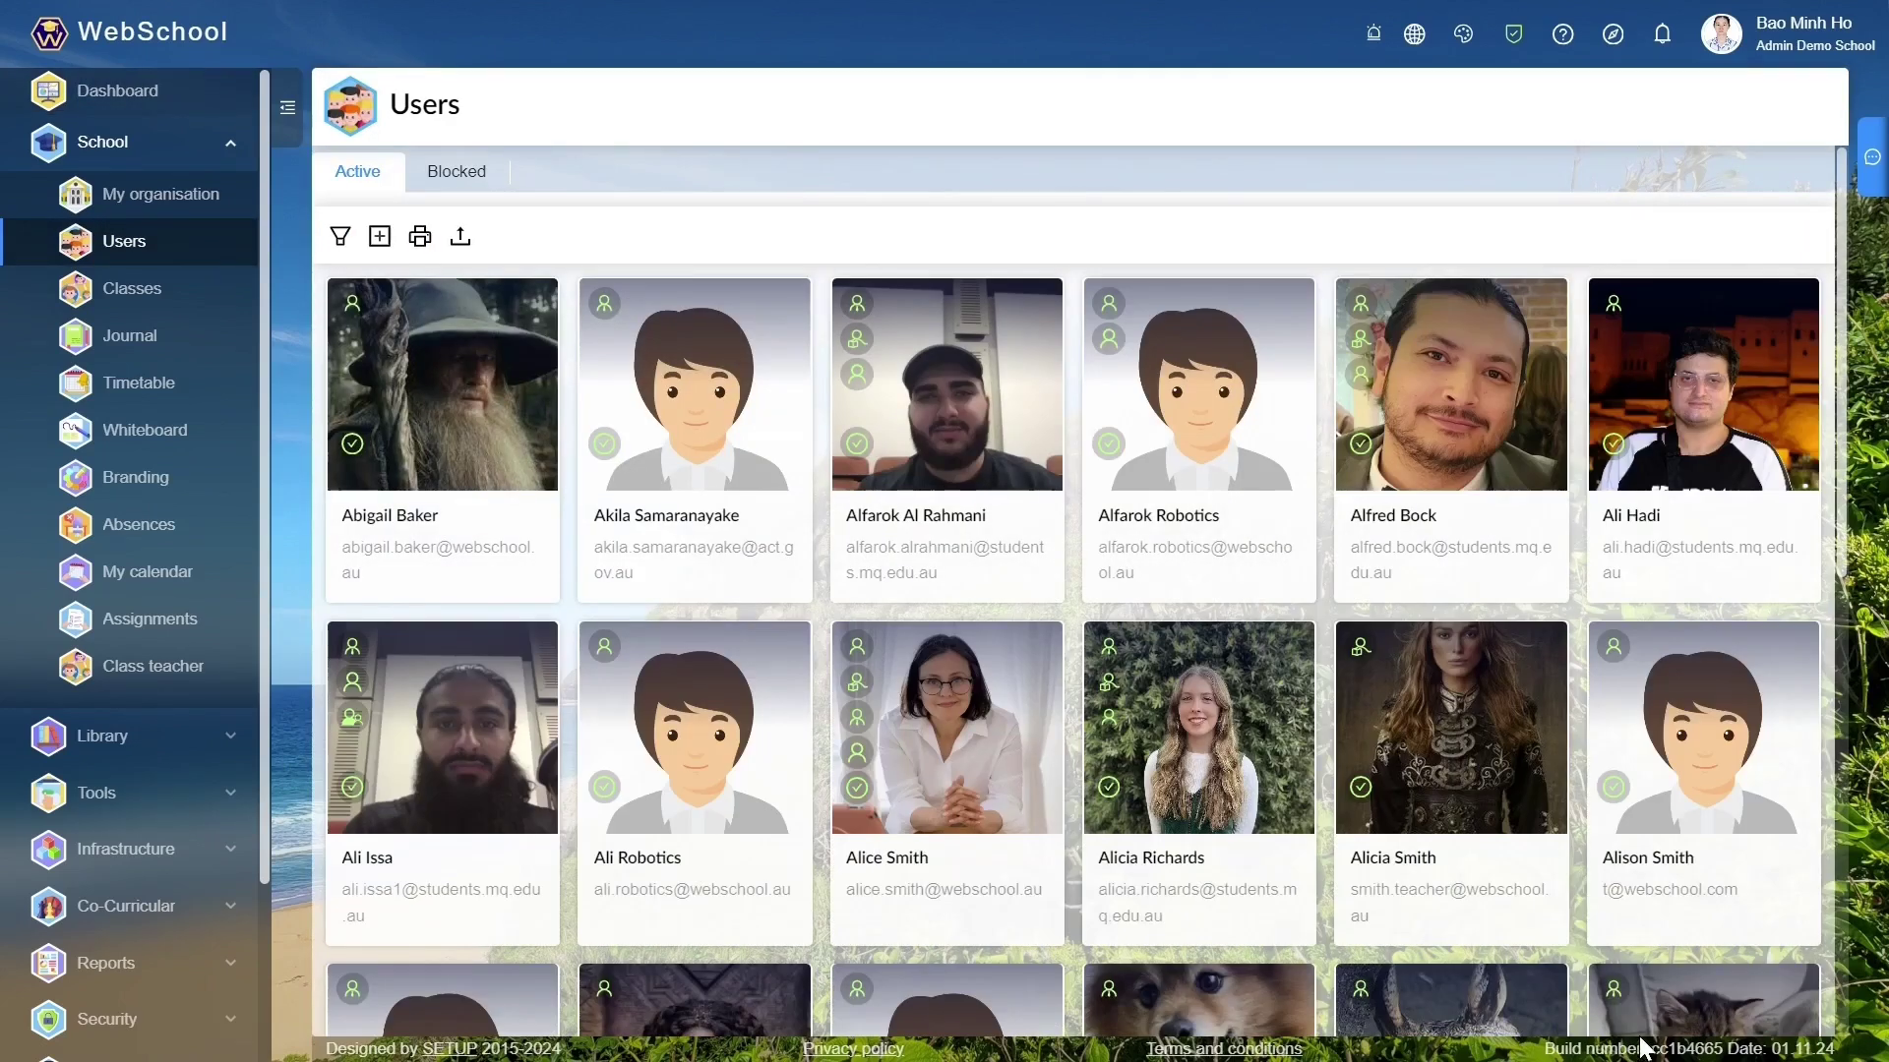
left_click(380, 236)
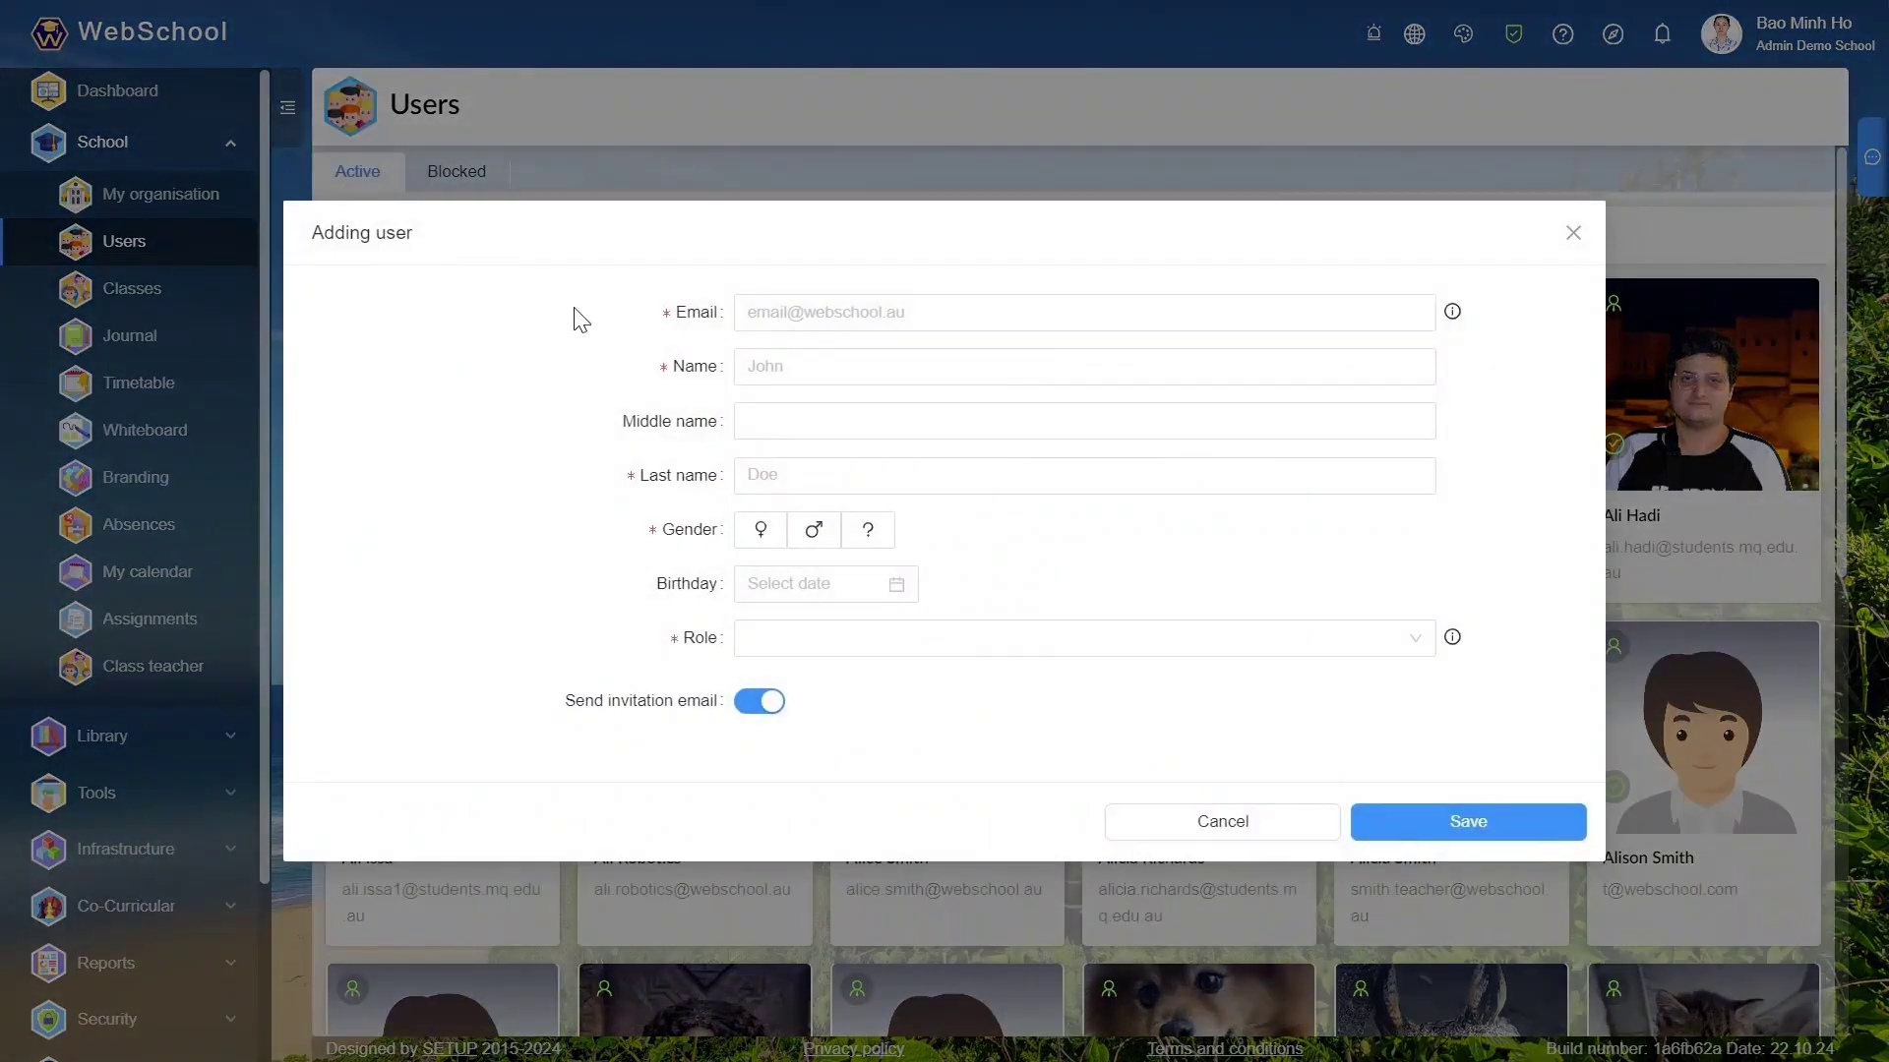
left_click(864, 376)
left_click(1434, 828)
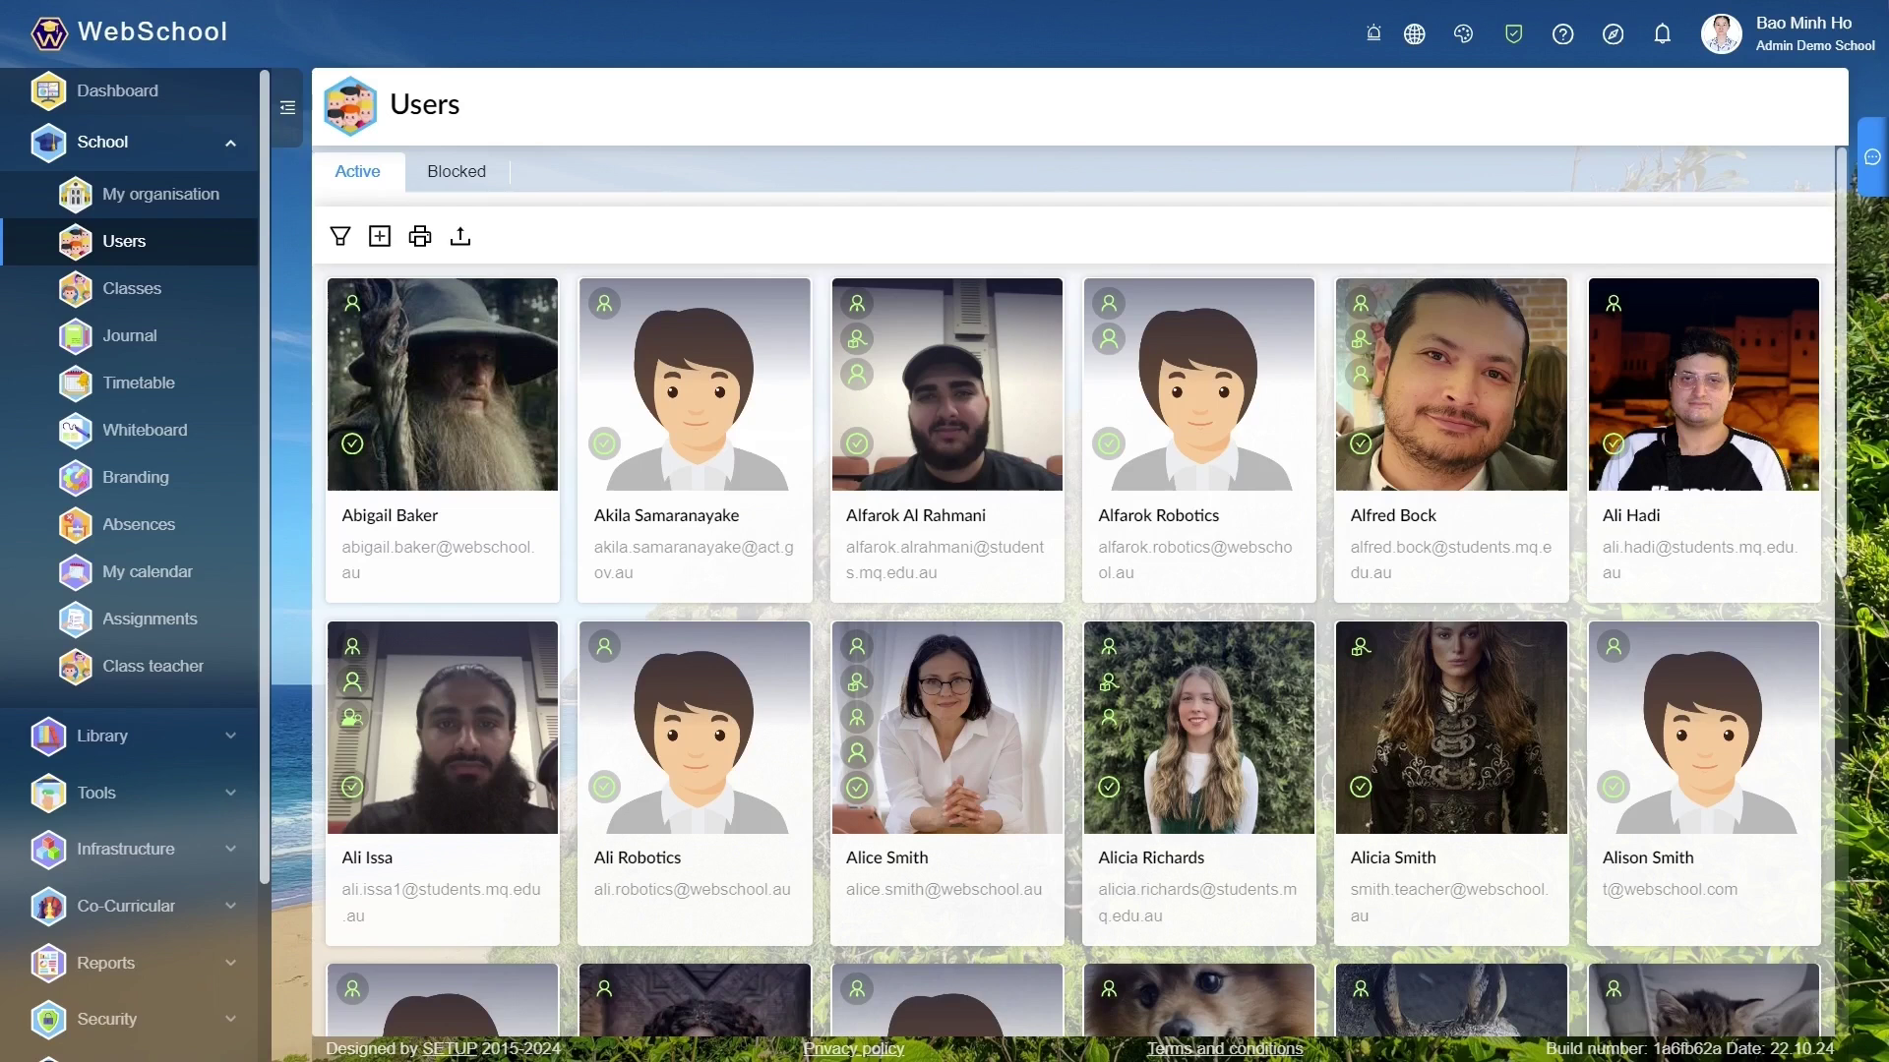
Open the school timetable and look through the weekly lessons of class 6YELLOW.
left_click(169, 390)
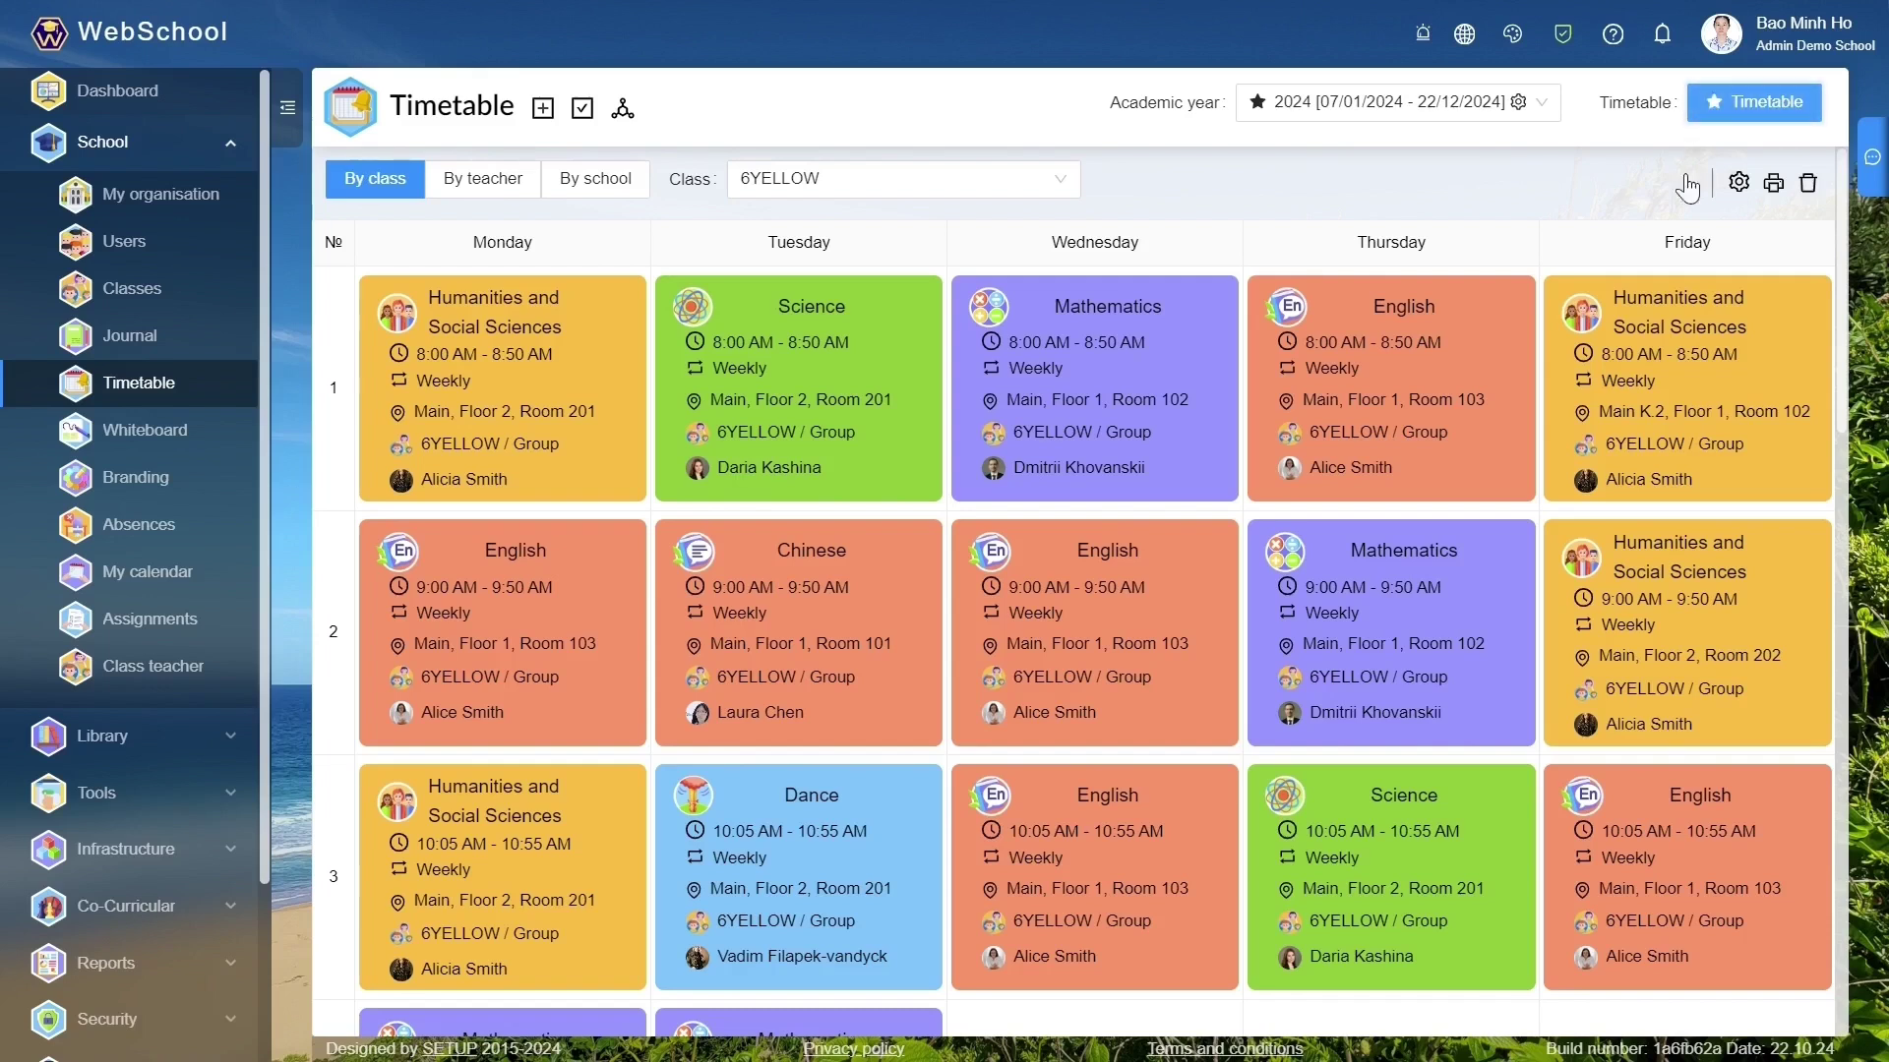
left_click_drag(1841, 300, 1877, 848)
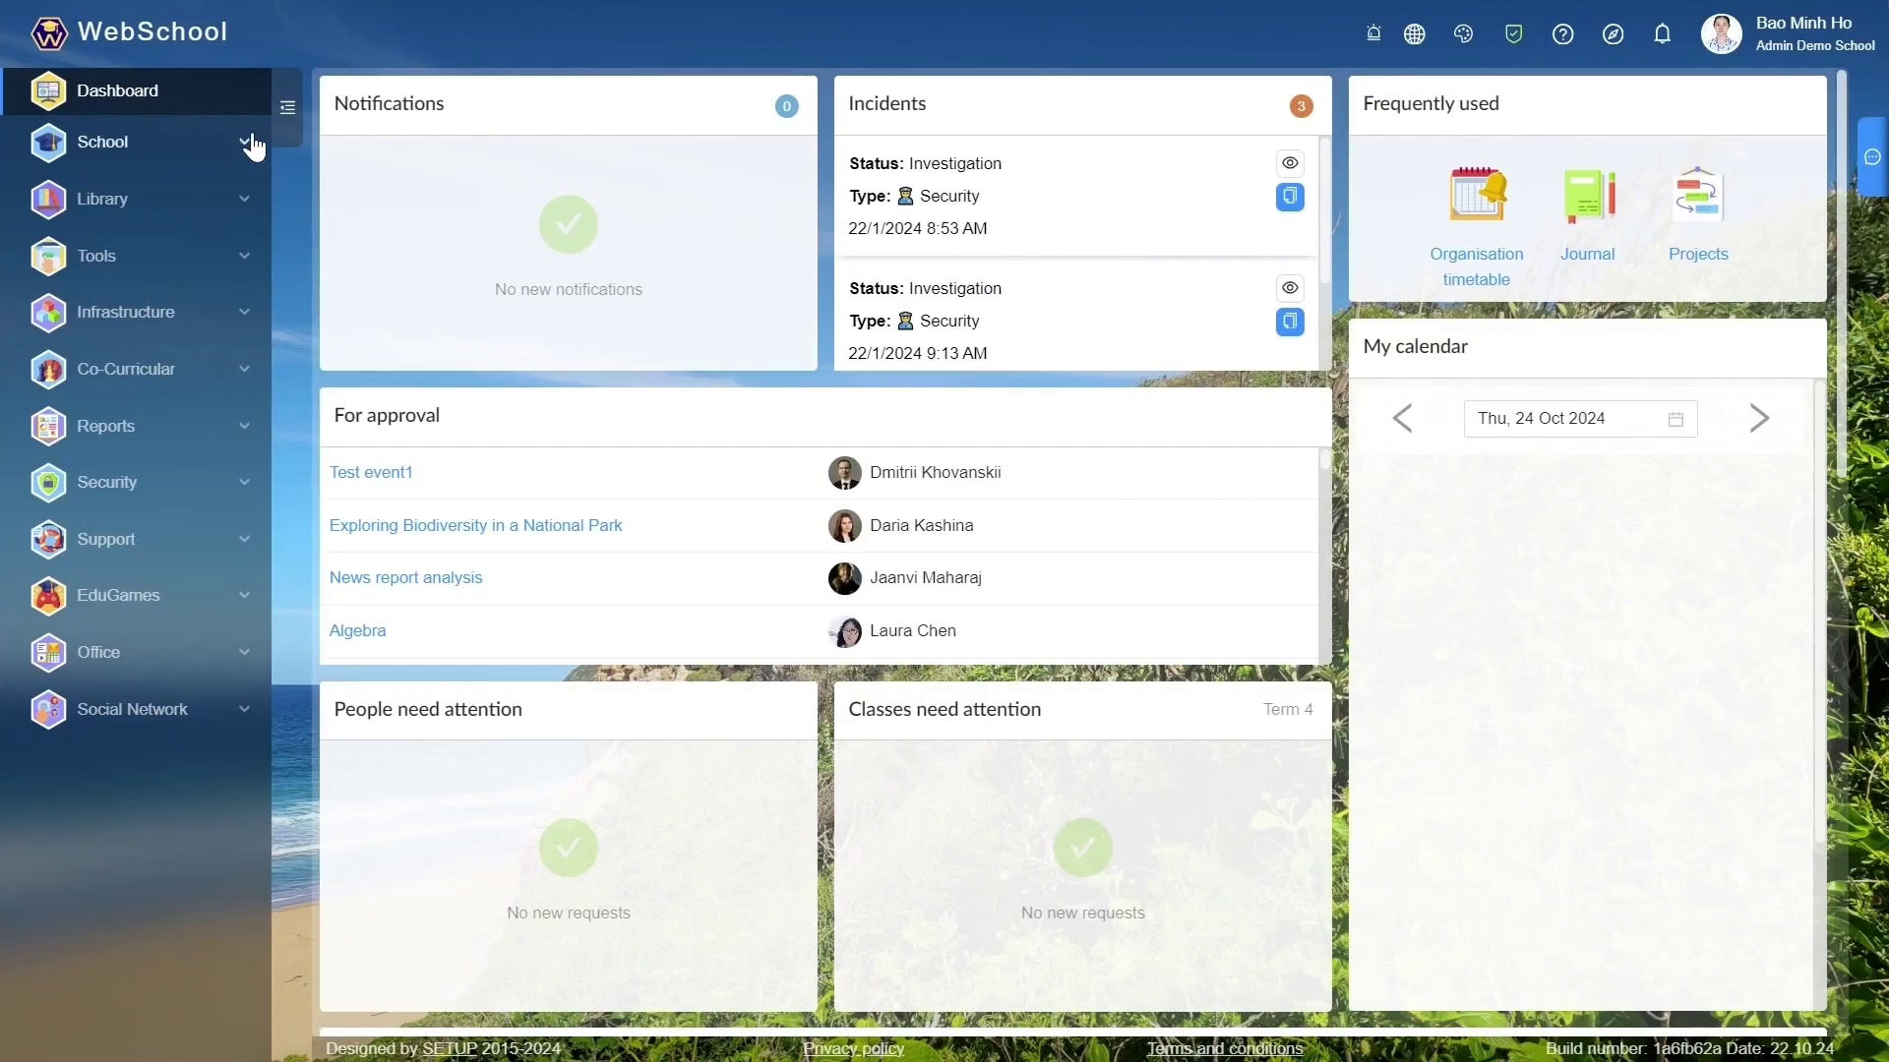
Open the Science 6YELLOW journal for Term 1 and look through its curriculum, students and homework.
left_click(248, 142)
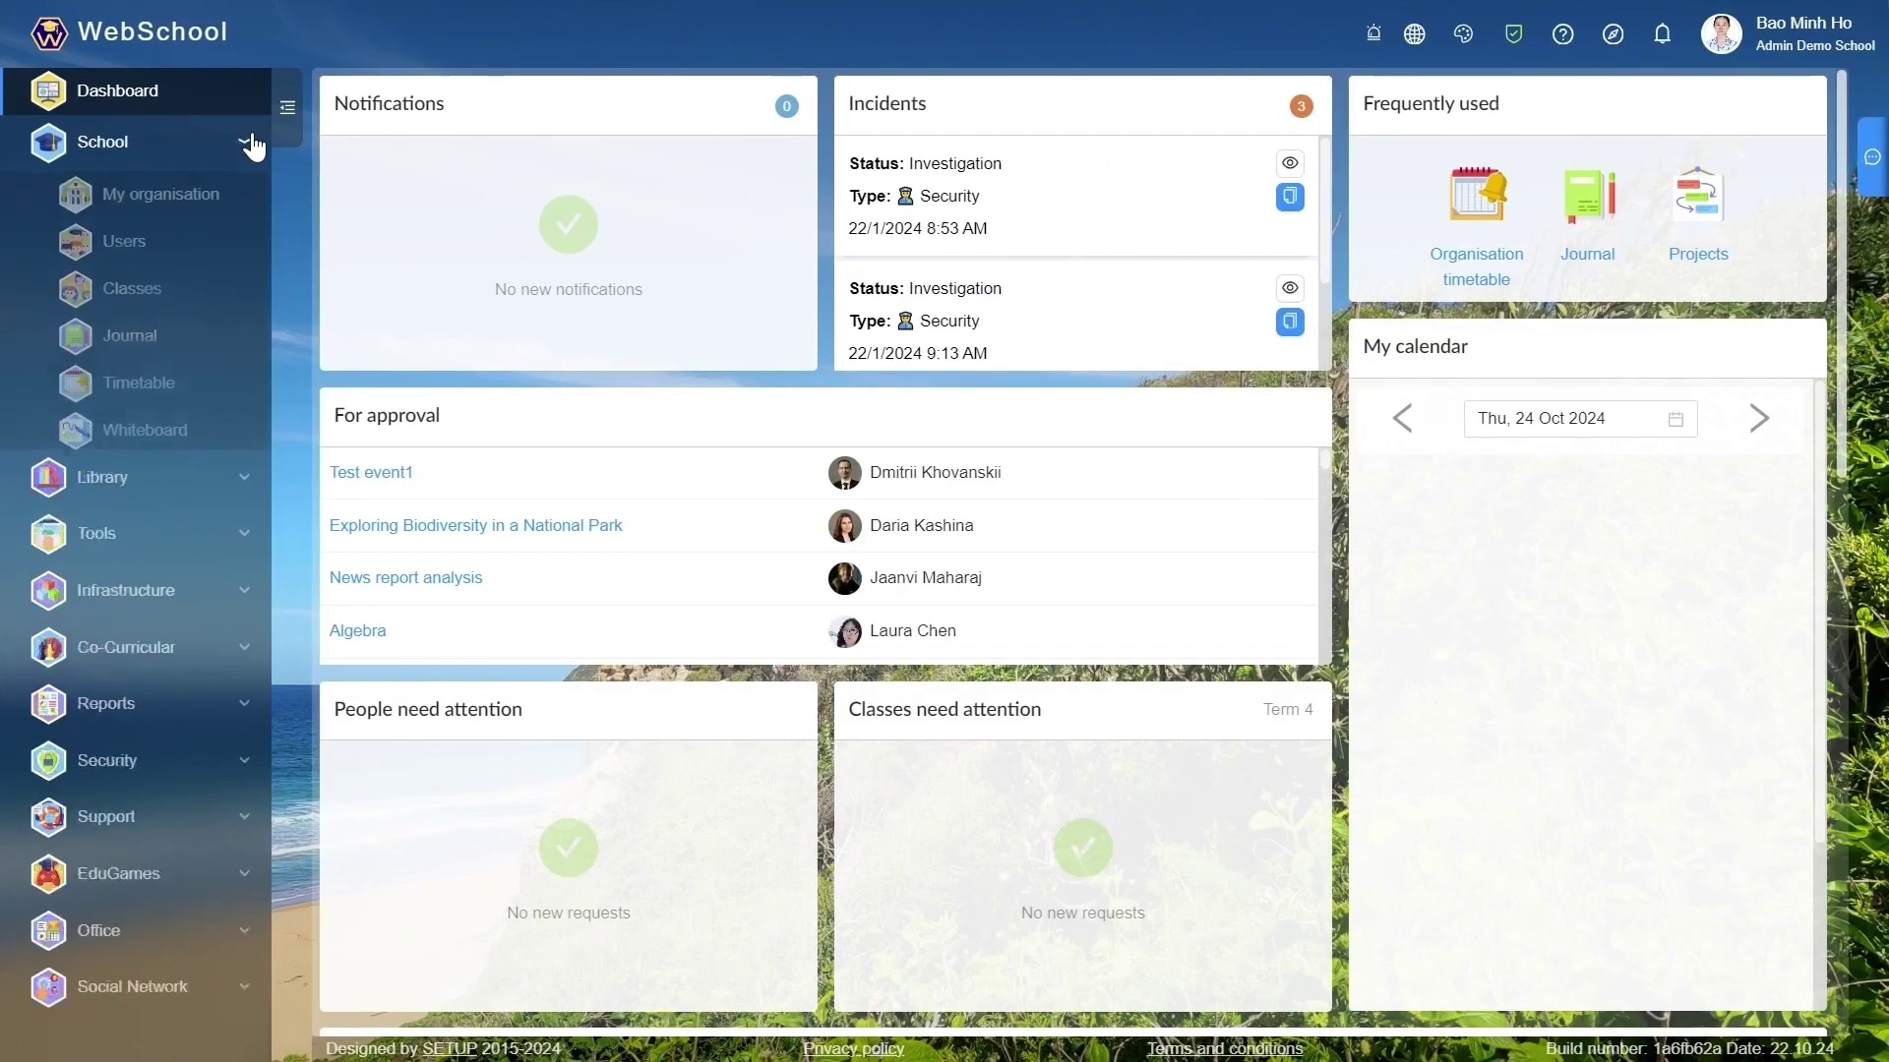
left_click(194, 344)
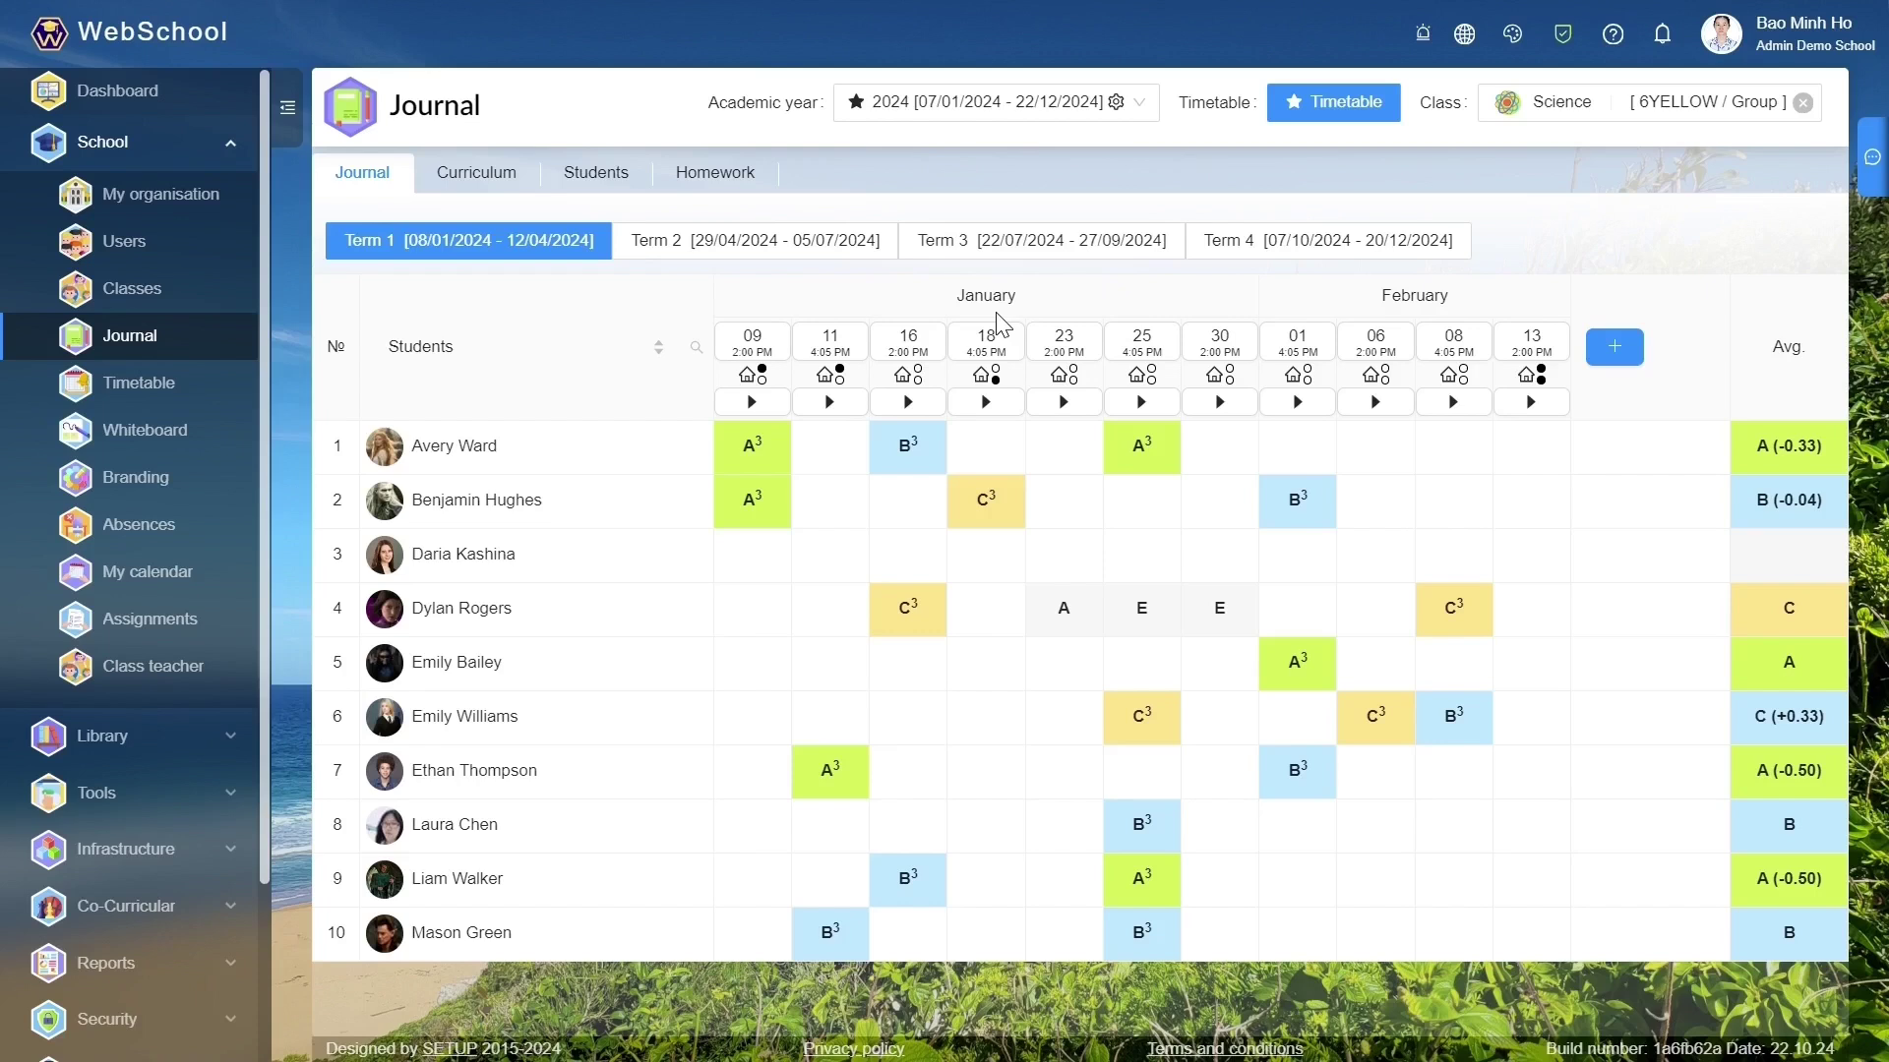
left_click(767, 400)
left_click(503, 185)
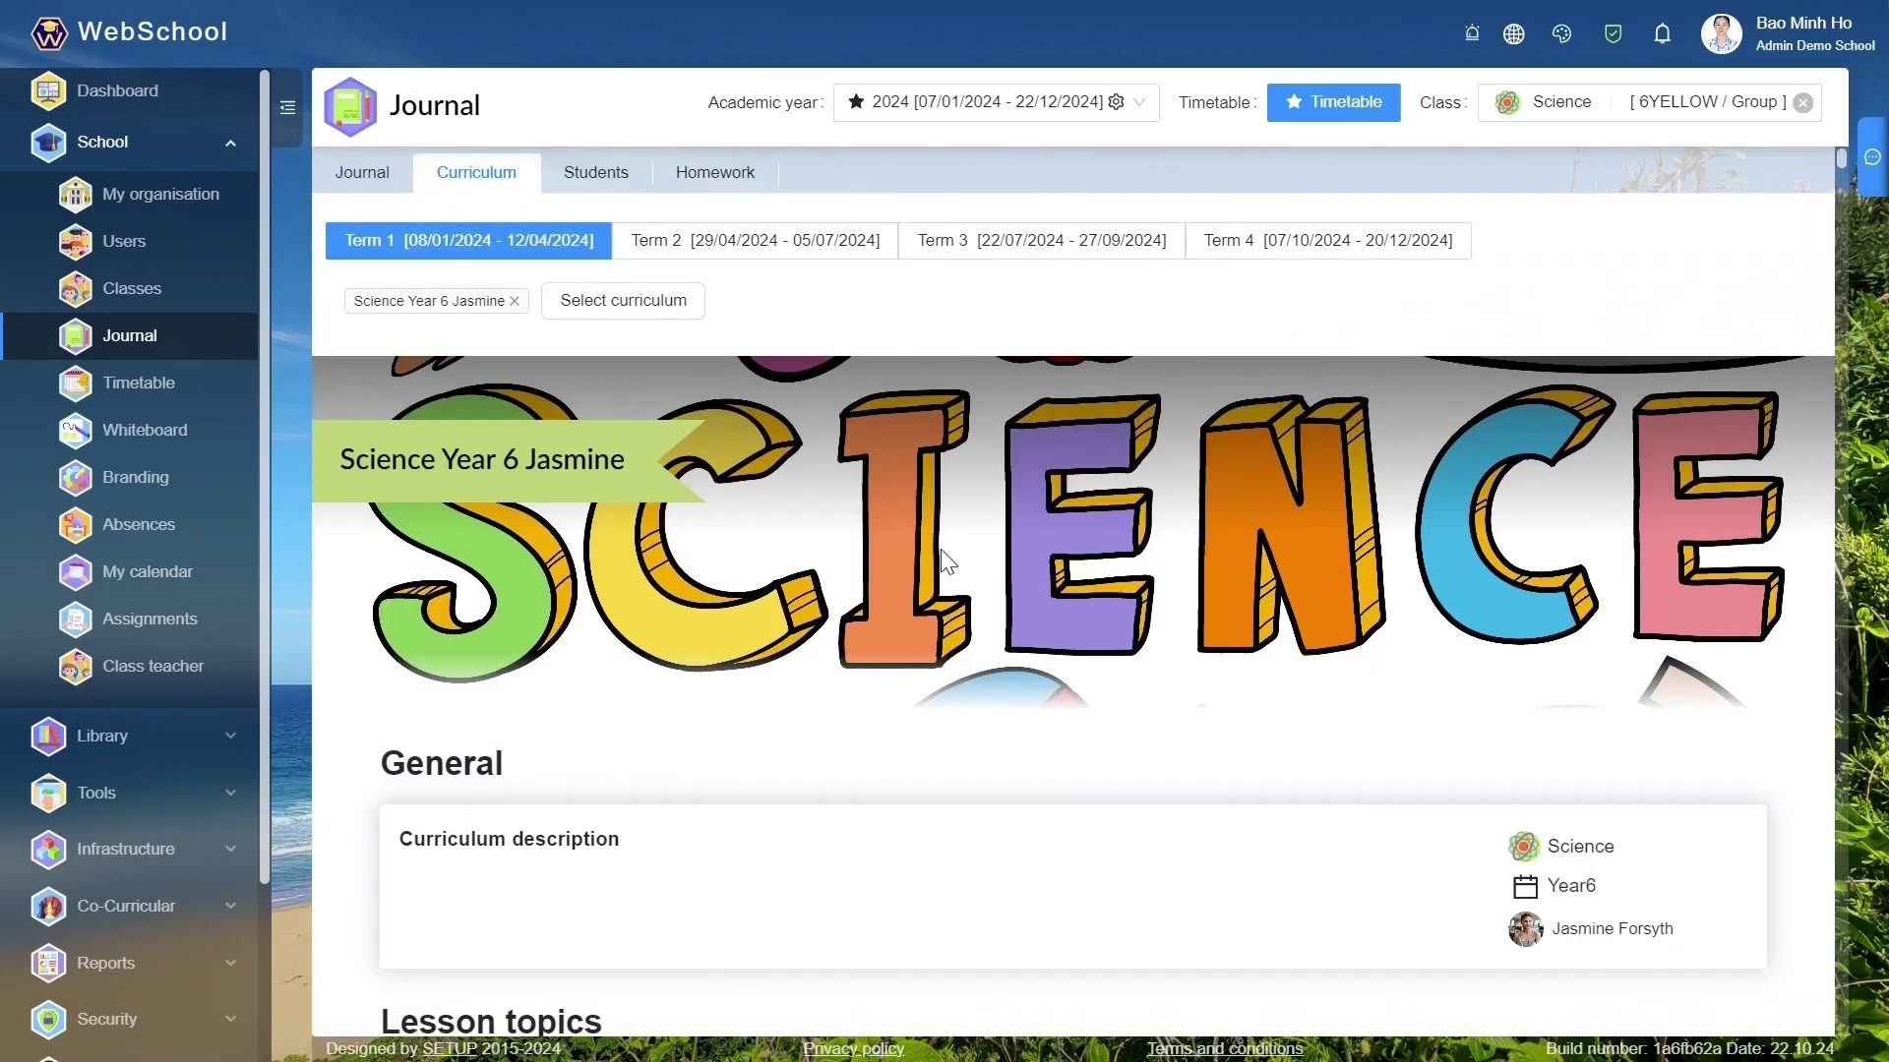
left_click(595, 182)
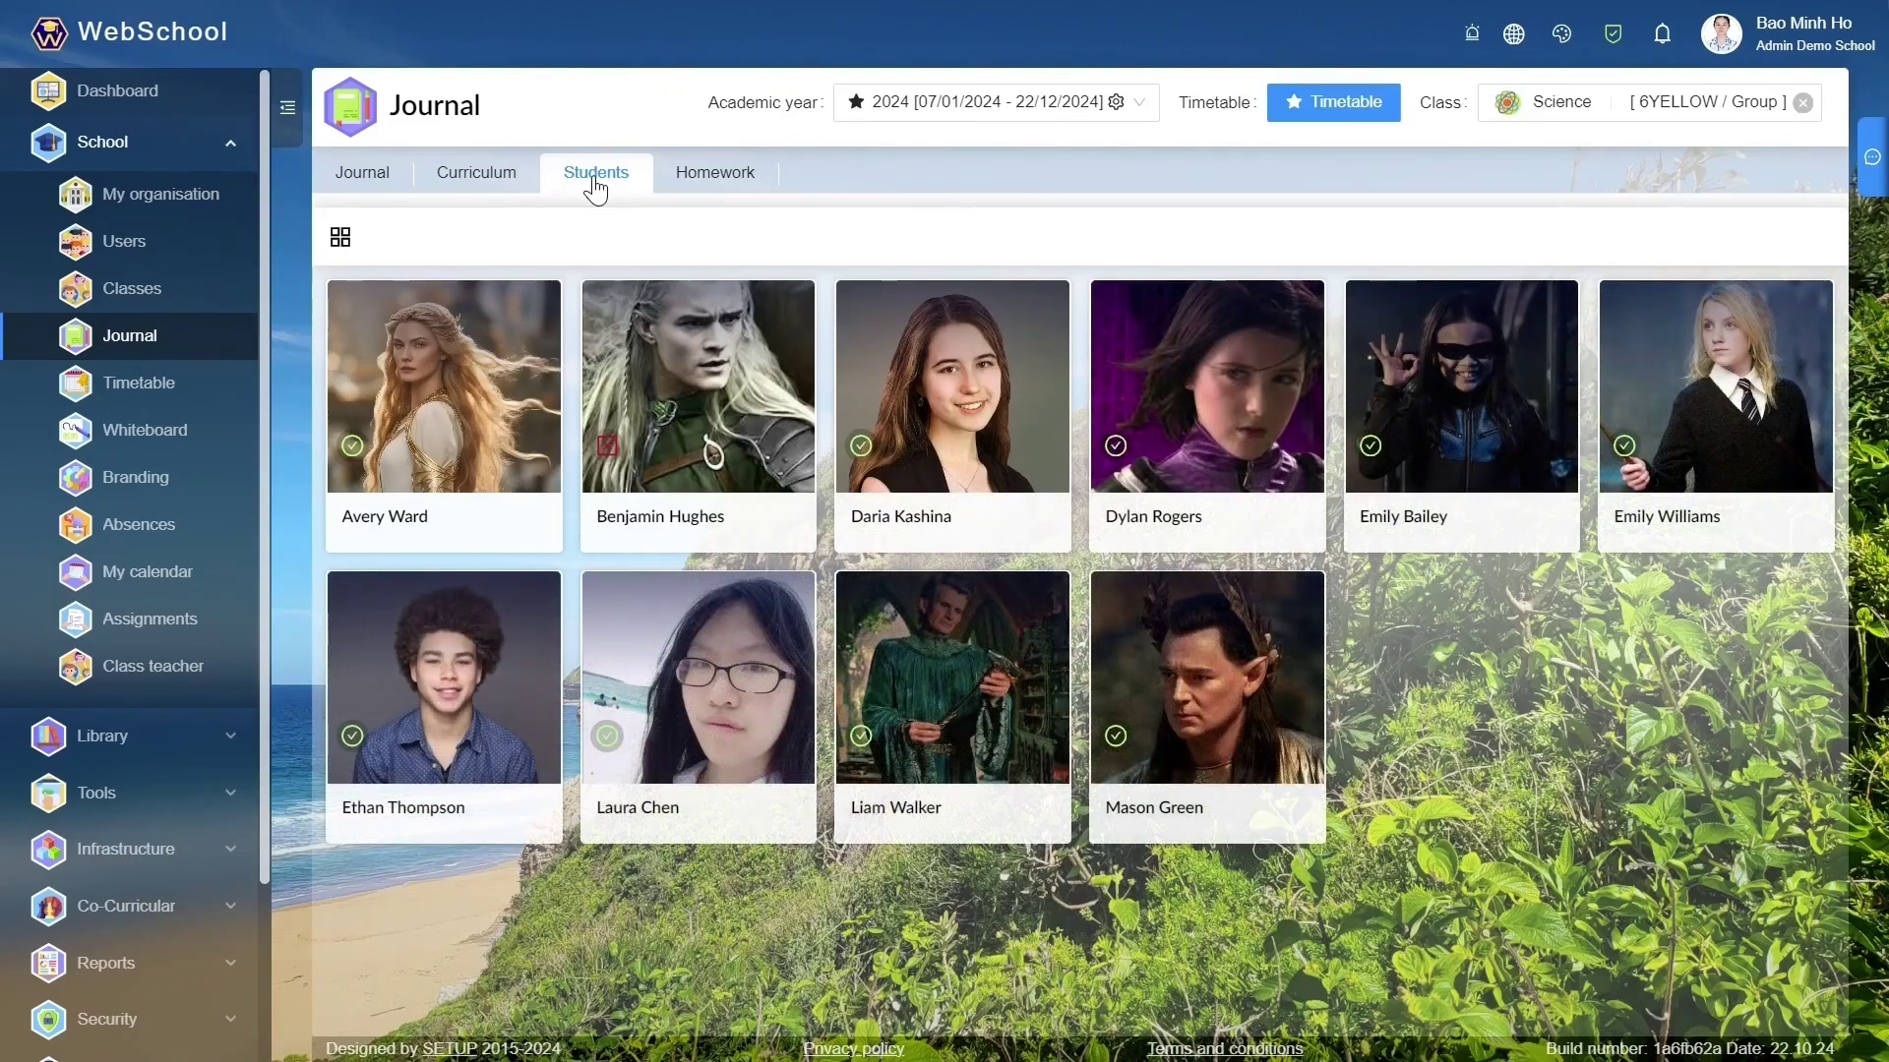
left_click(686, 187)
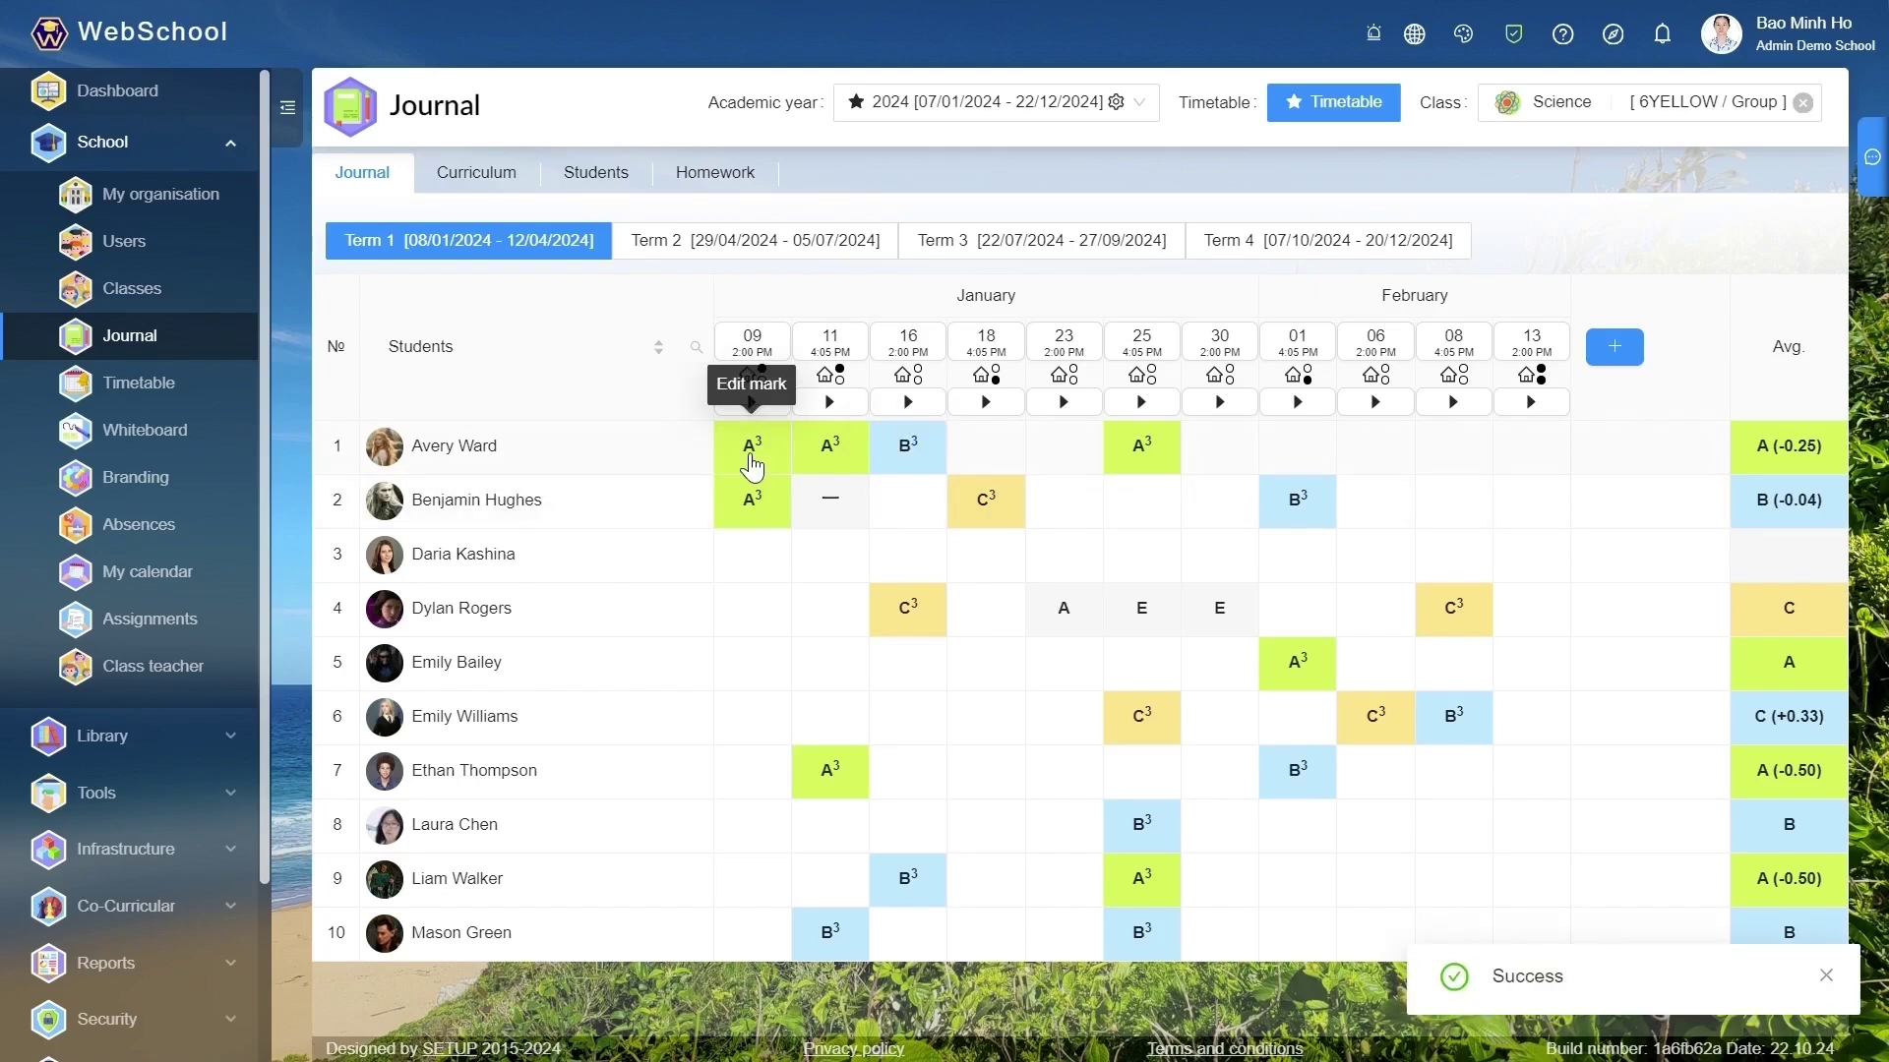
Open the mark entry for the first student's 18 January lesson and browse the grading systems in the organisation settings.
left_click(1009, 460)
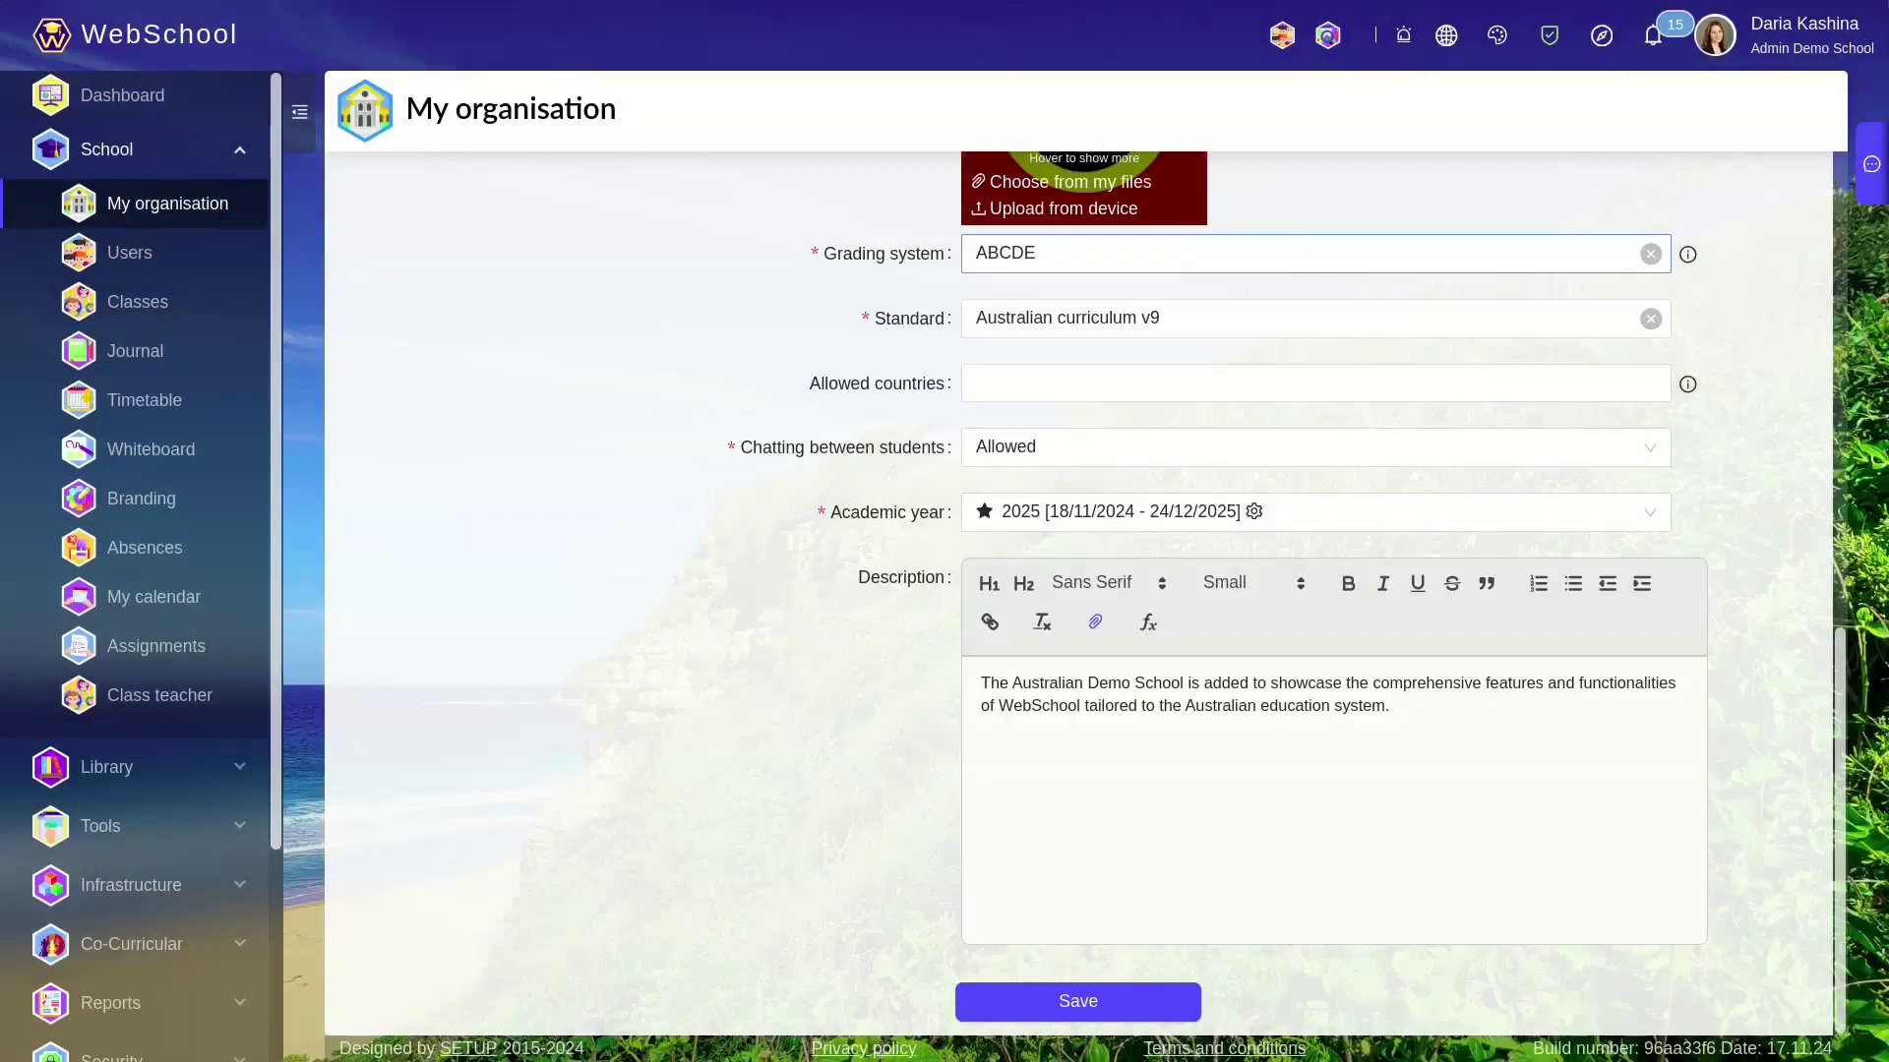
left_click(1309, 253)
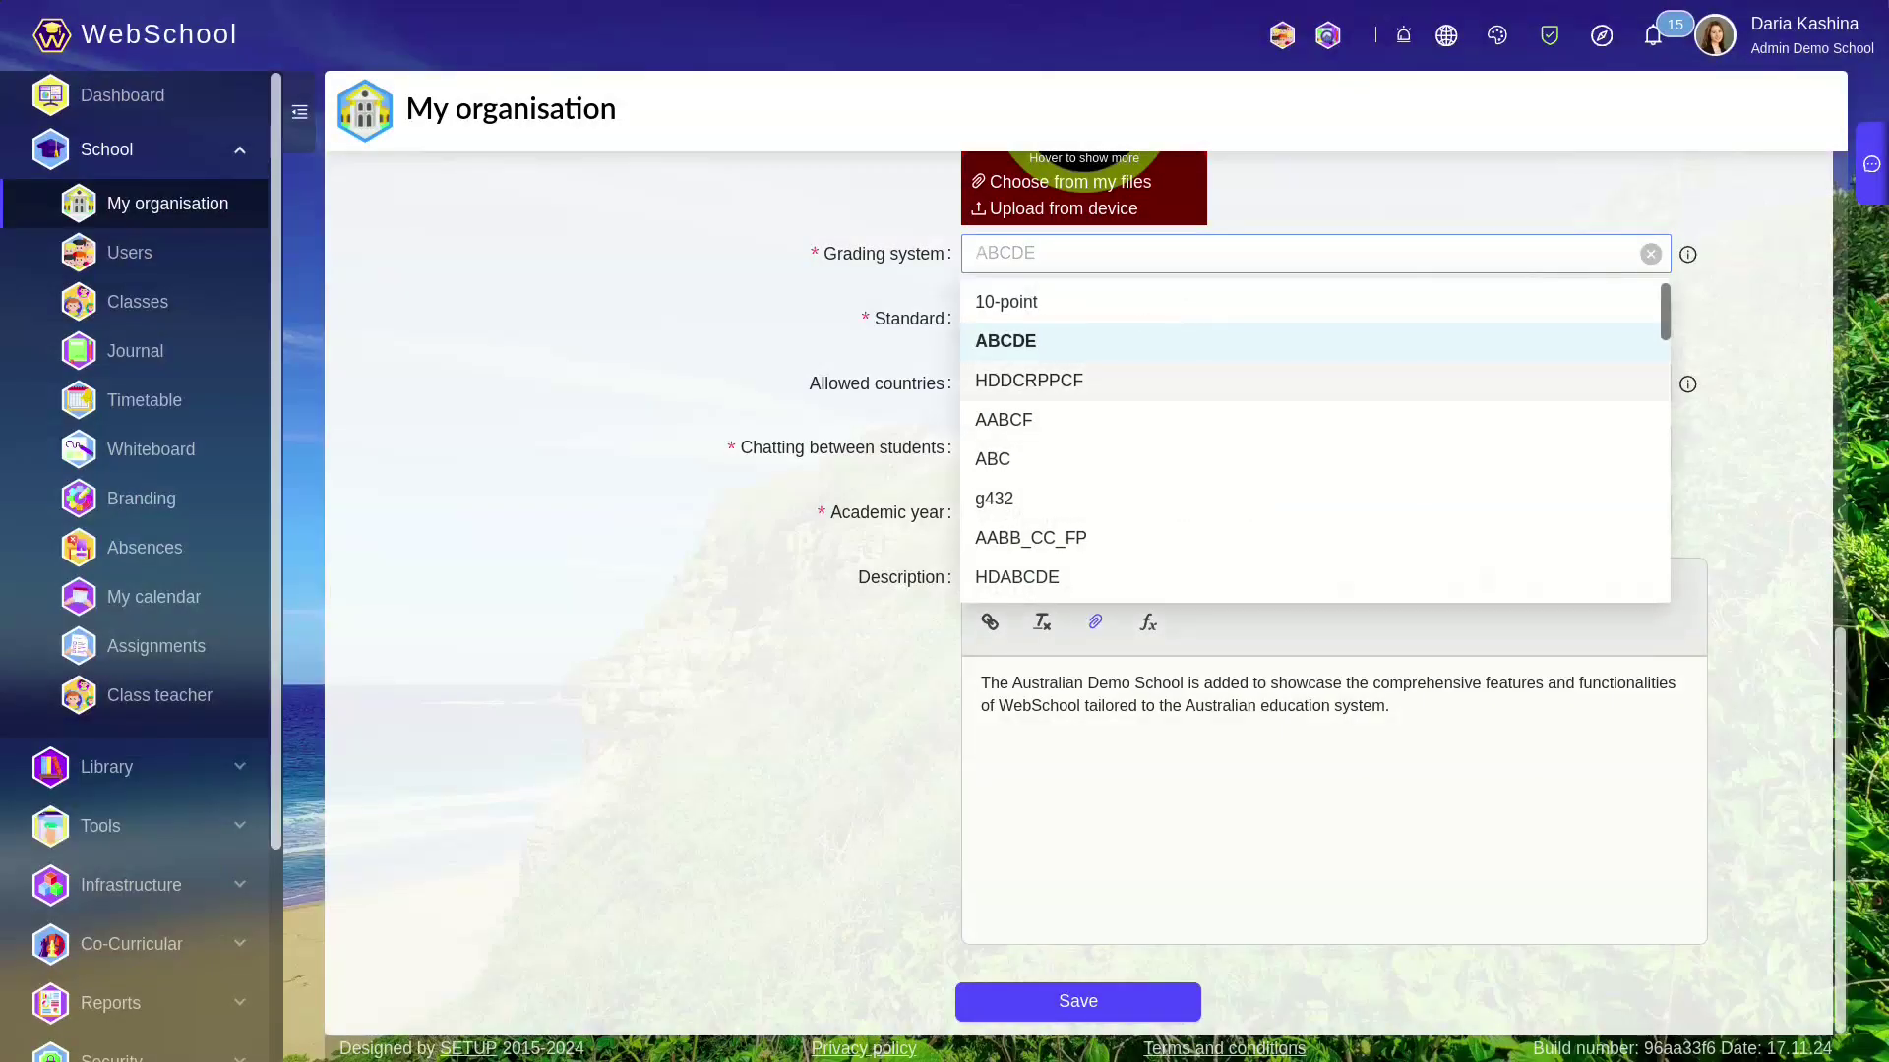
scroll(1314, 537, "down", 4)
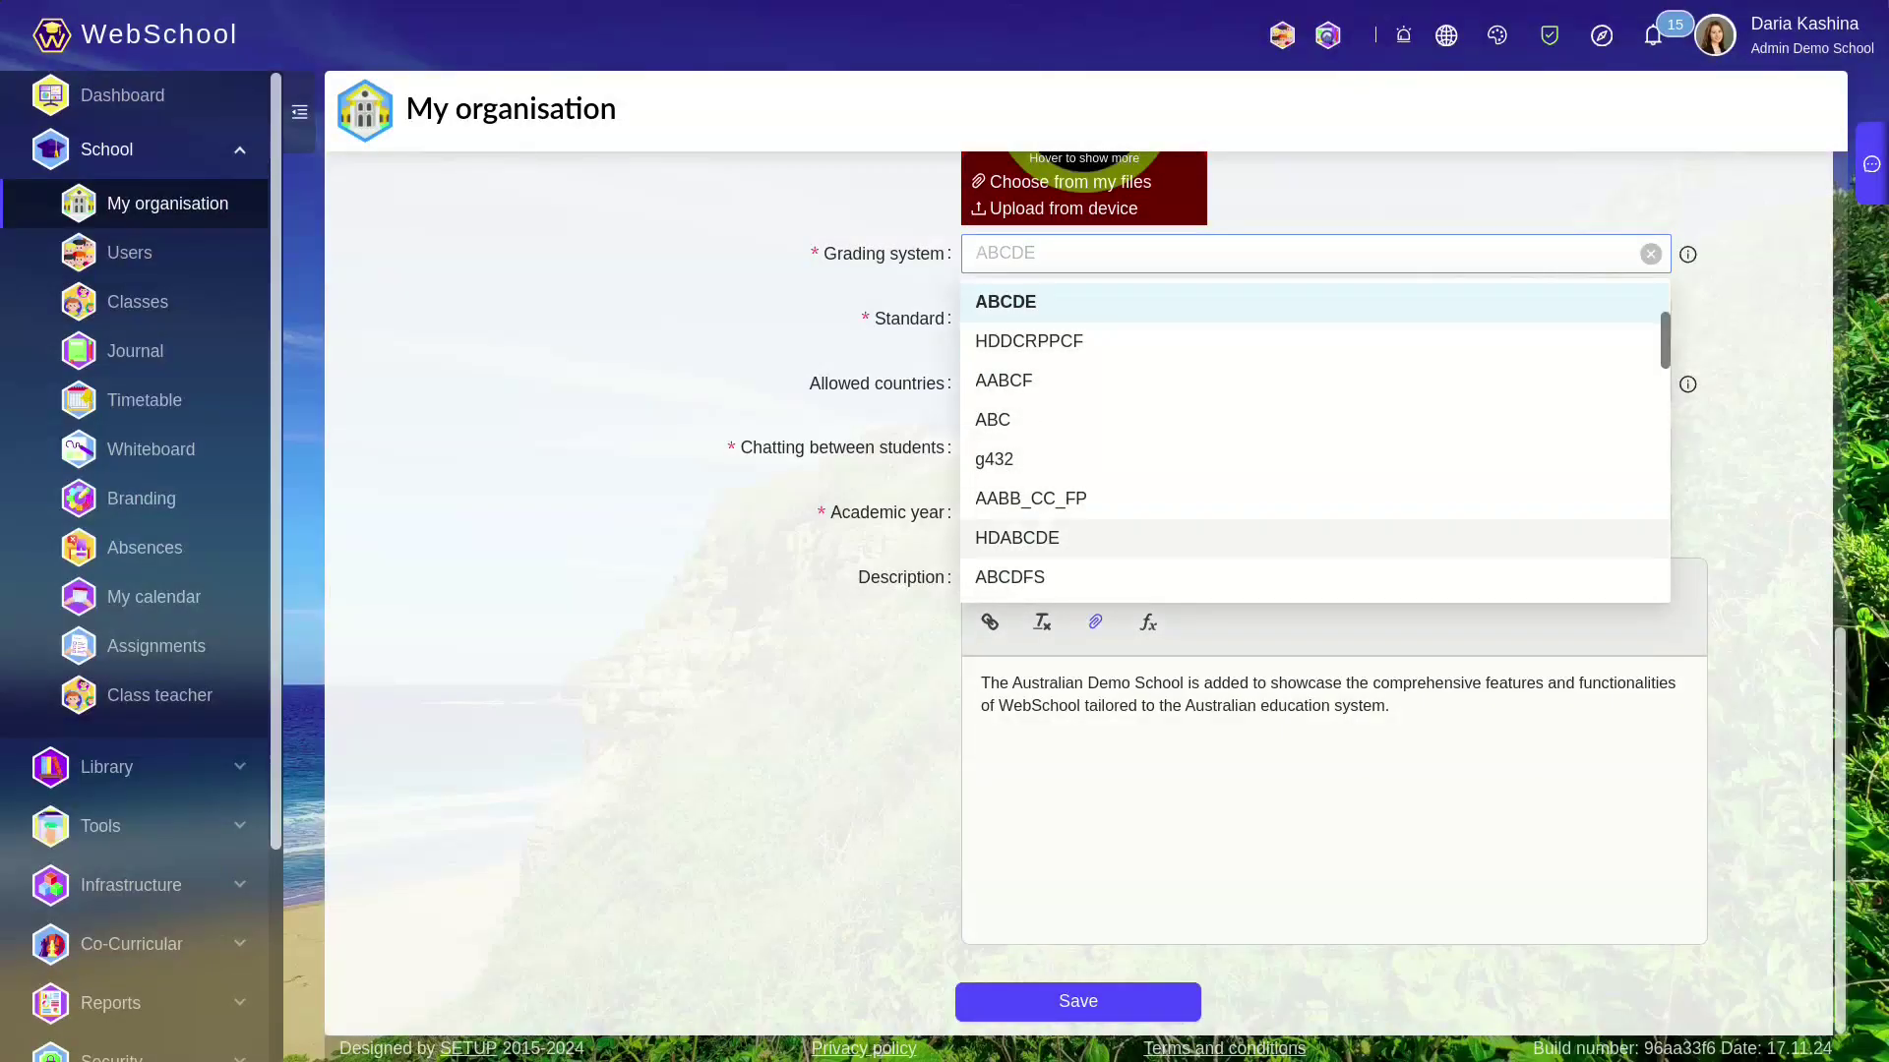
scroll(1314, 537, "down", 4)
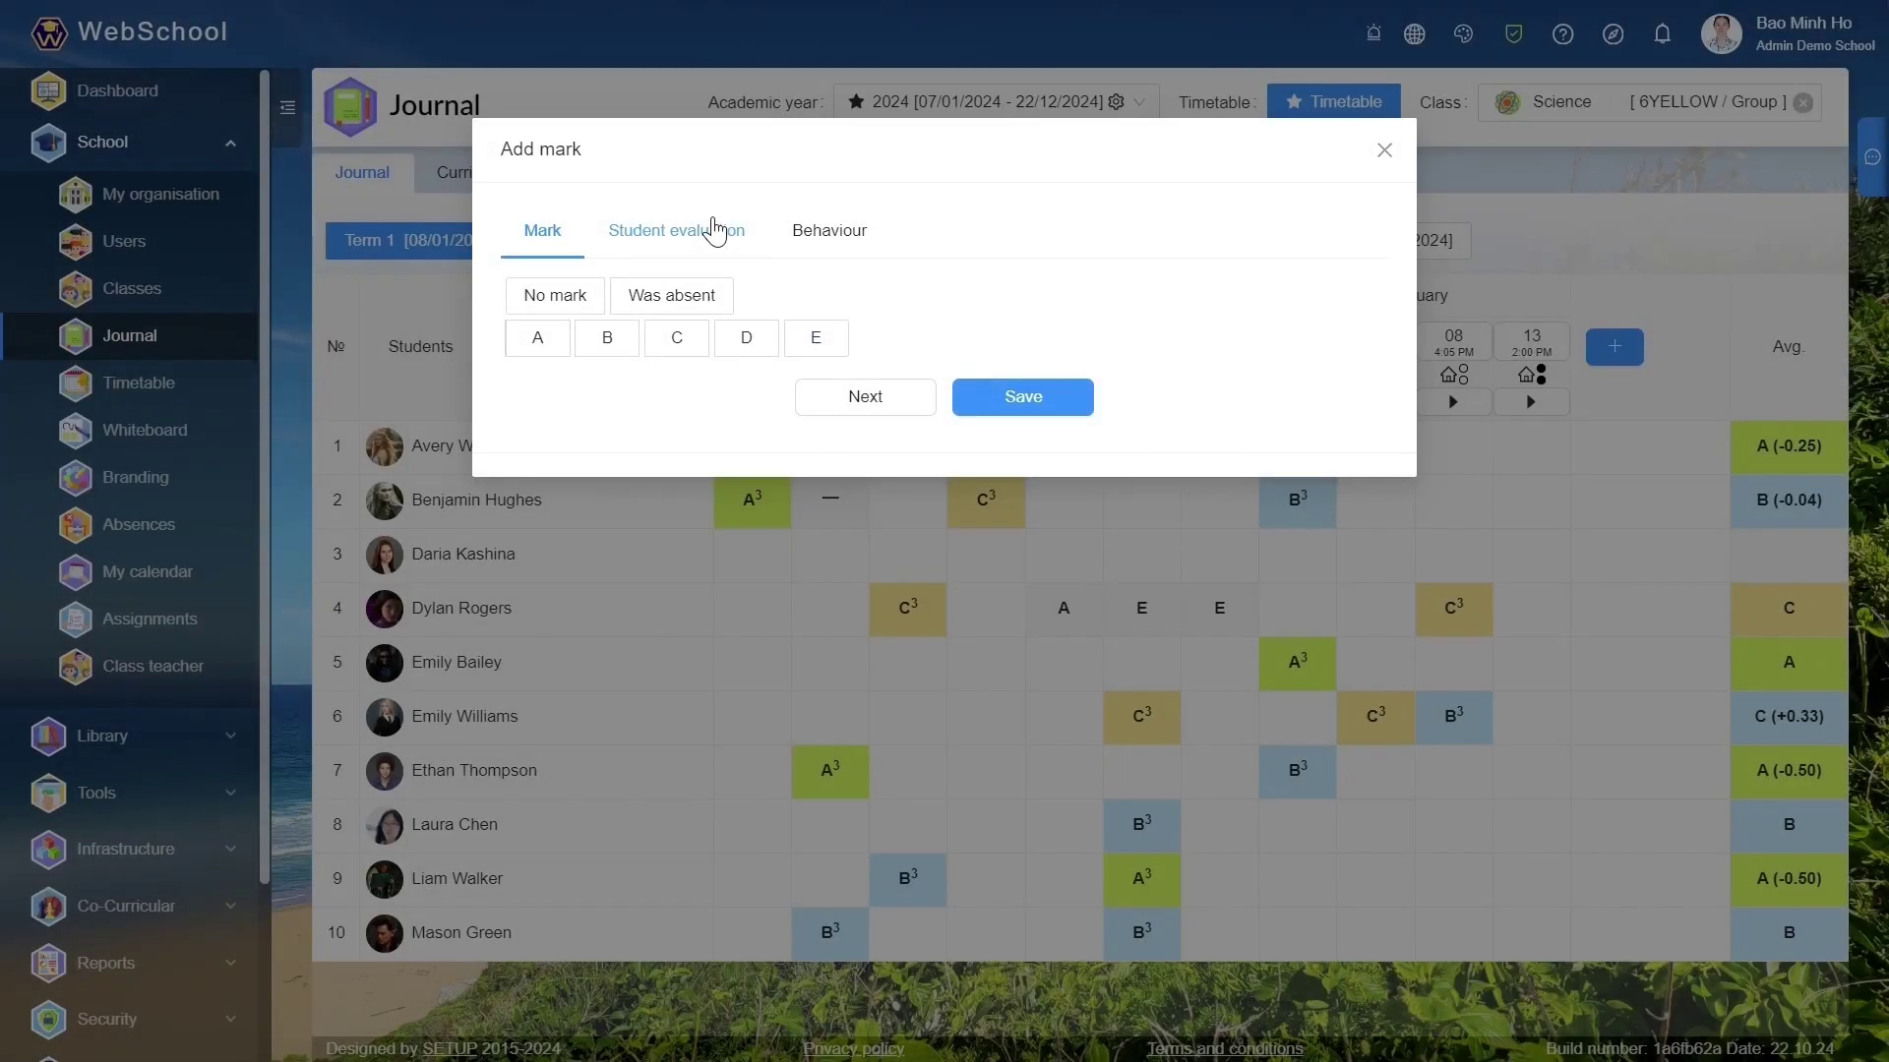
Look through the student evaluation criteria and the behaviour section of the first student's mark entry.
left_click(715, 232)
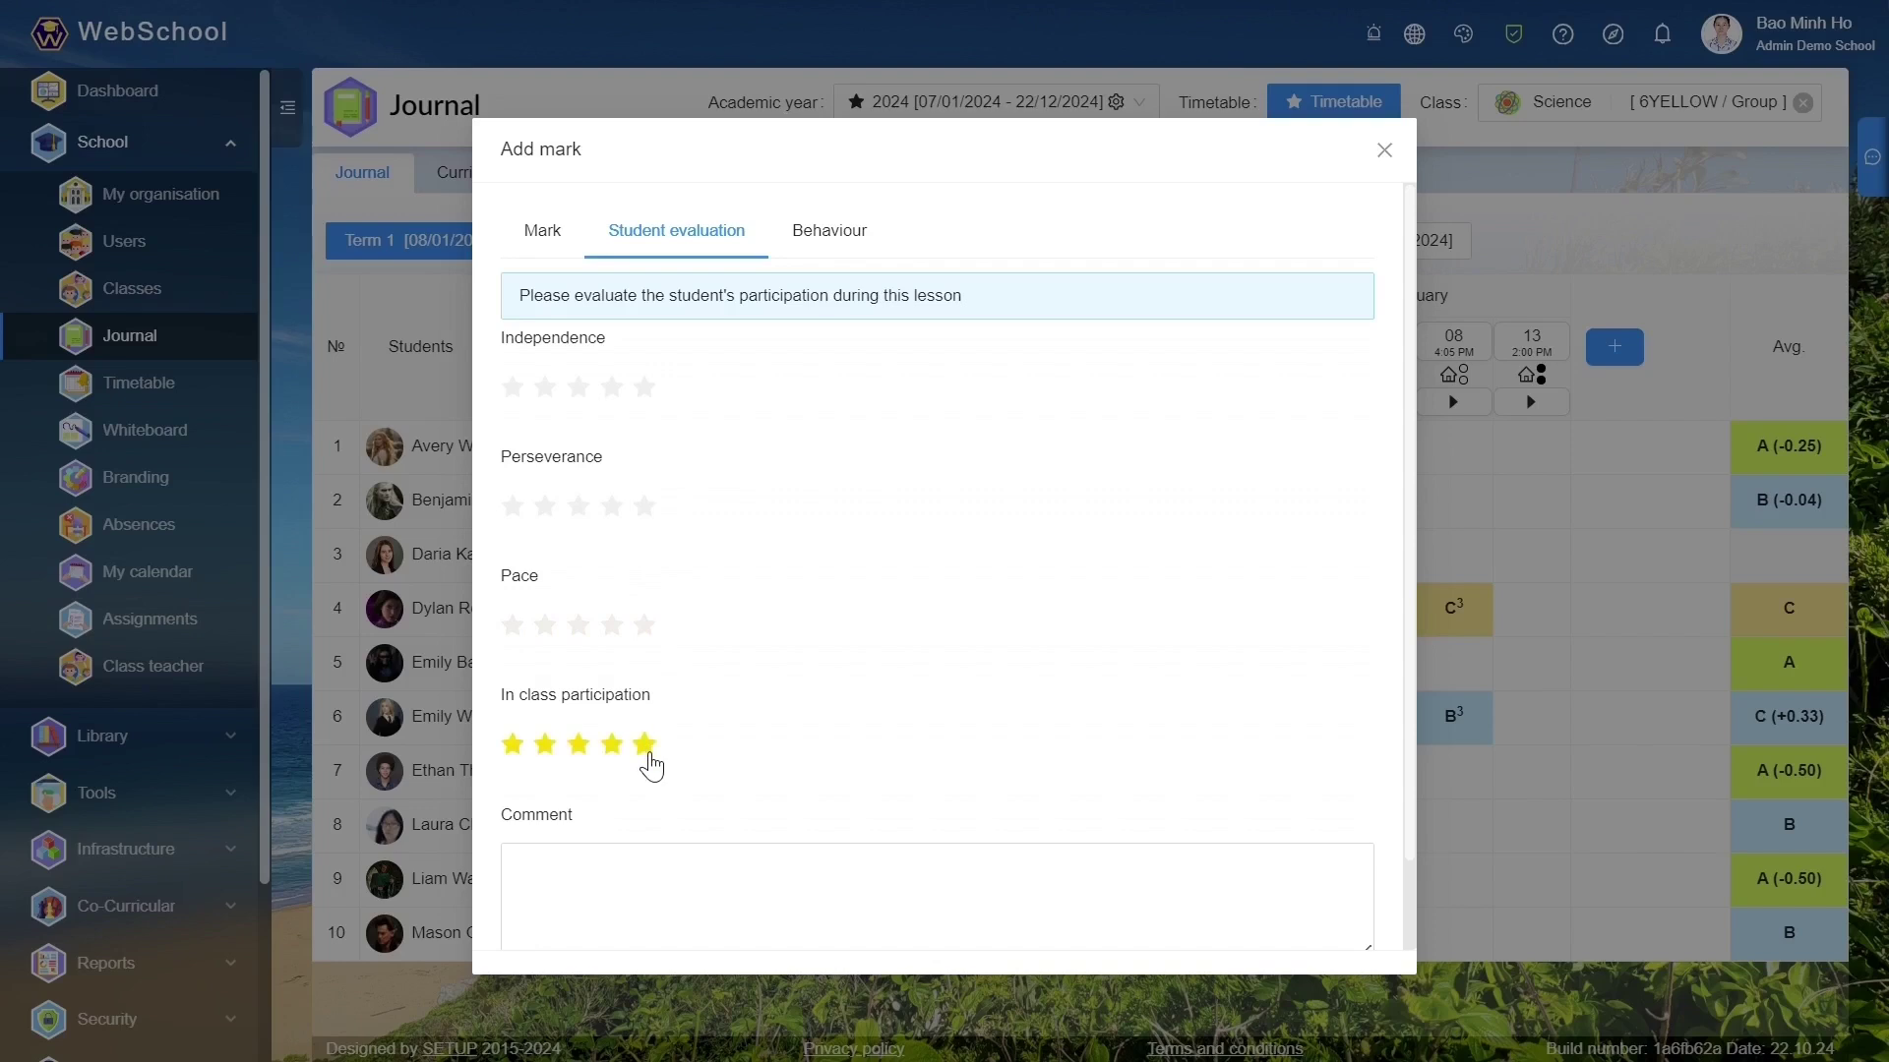
scroll(1405, 854, "down", 2)
scroll(1402, 871, "up", 2)
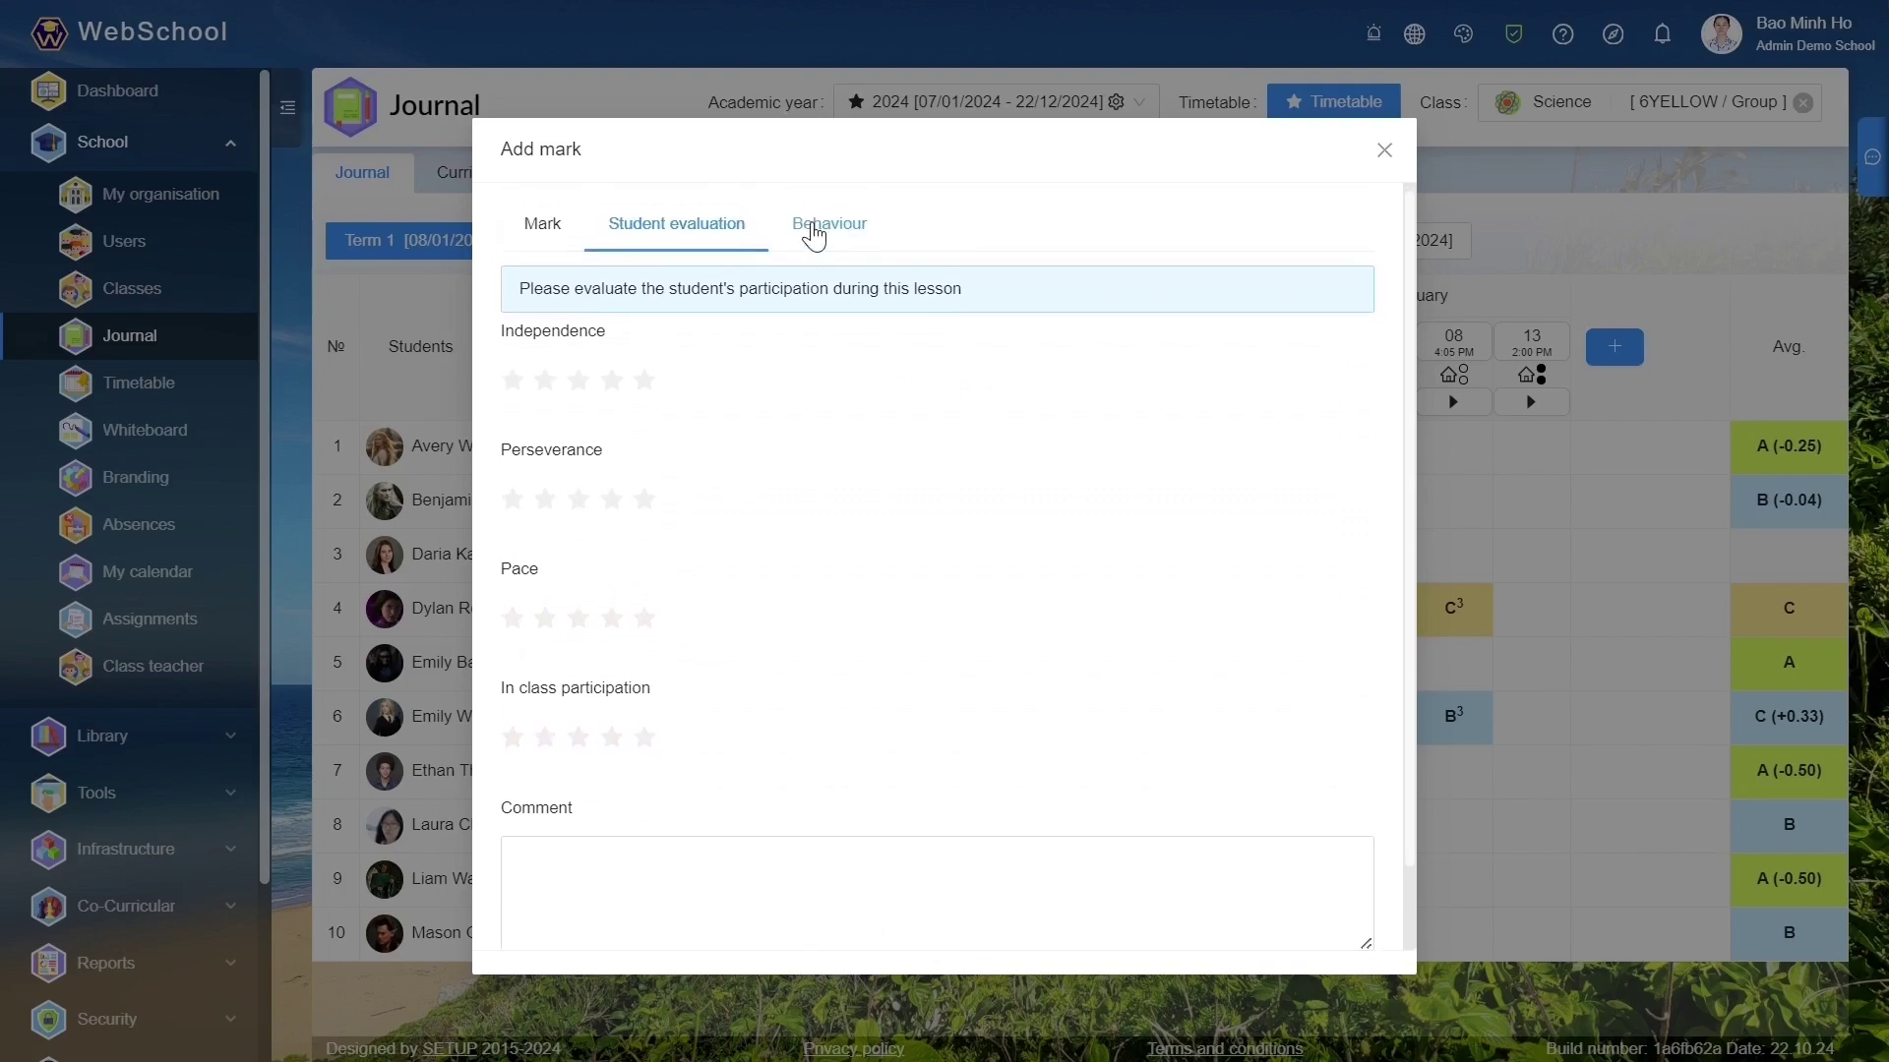
left_click(813, 232)
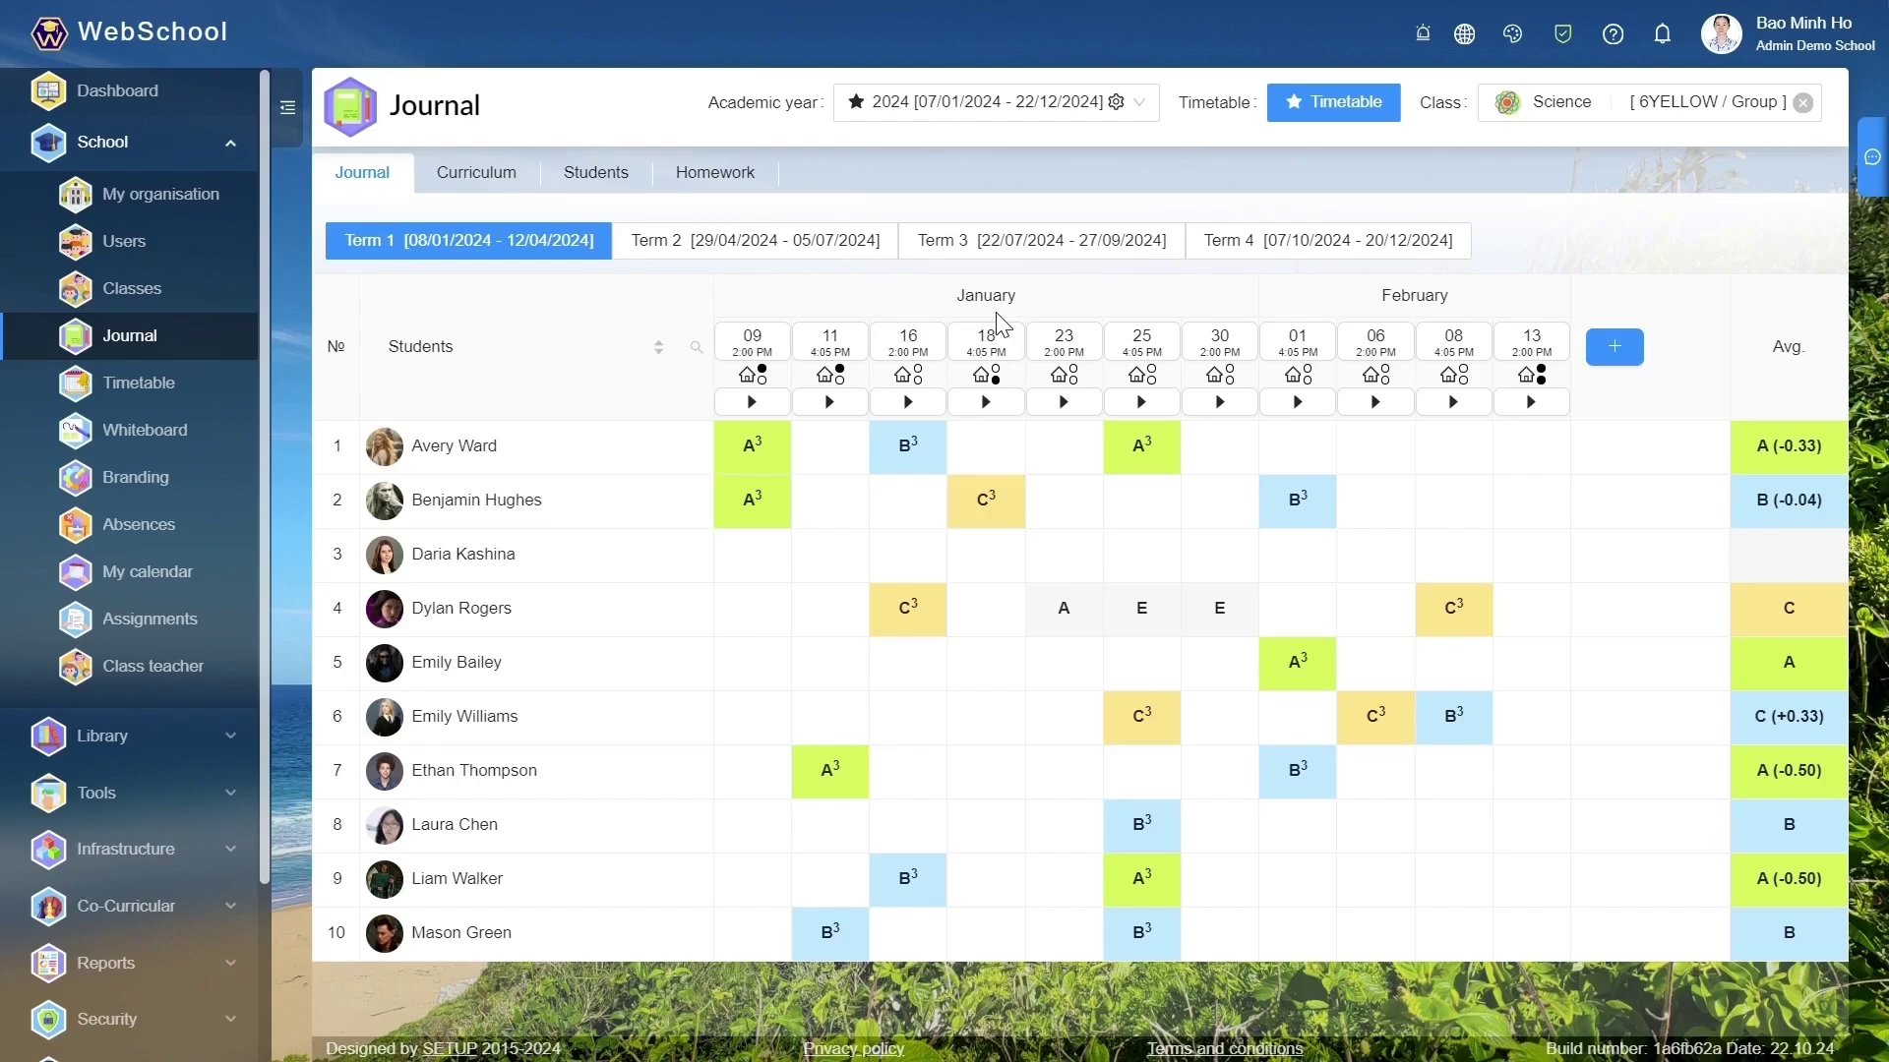
Record the first student as absent from the 18 January Science lesson with attendance register code M and save.
left_click(1011, 469)
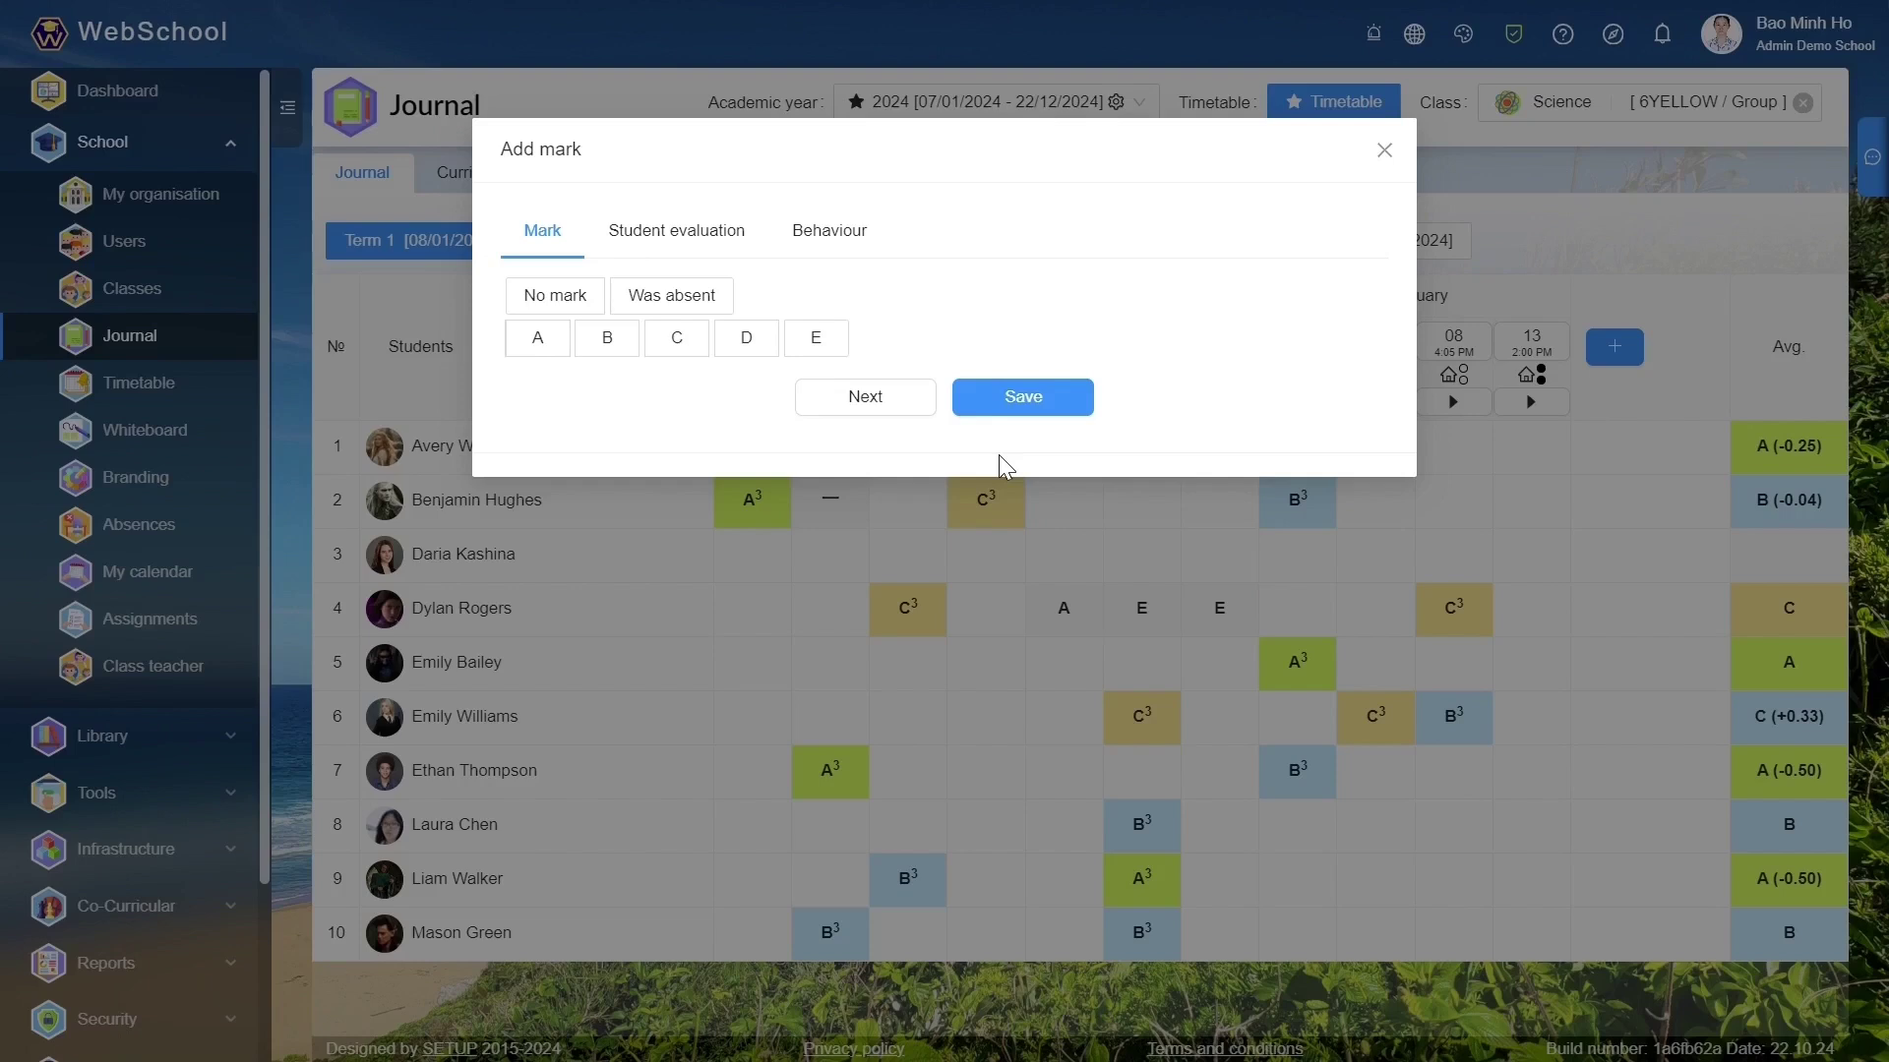
left_click(664, 301)
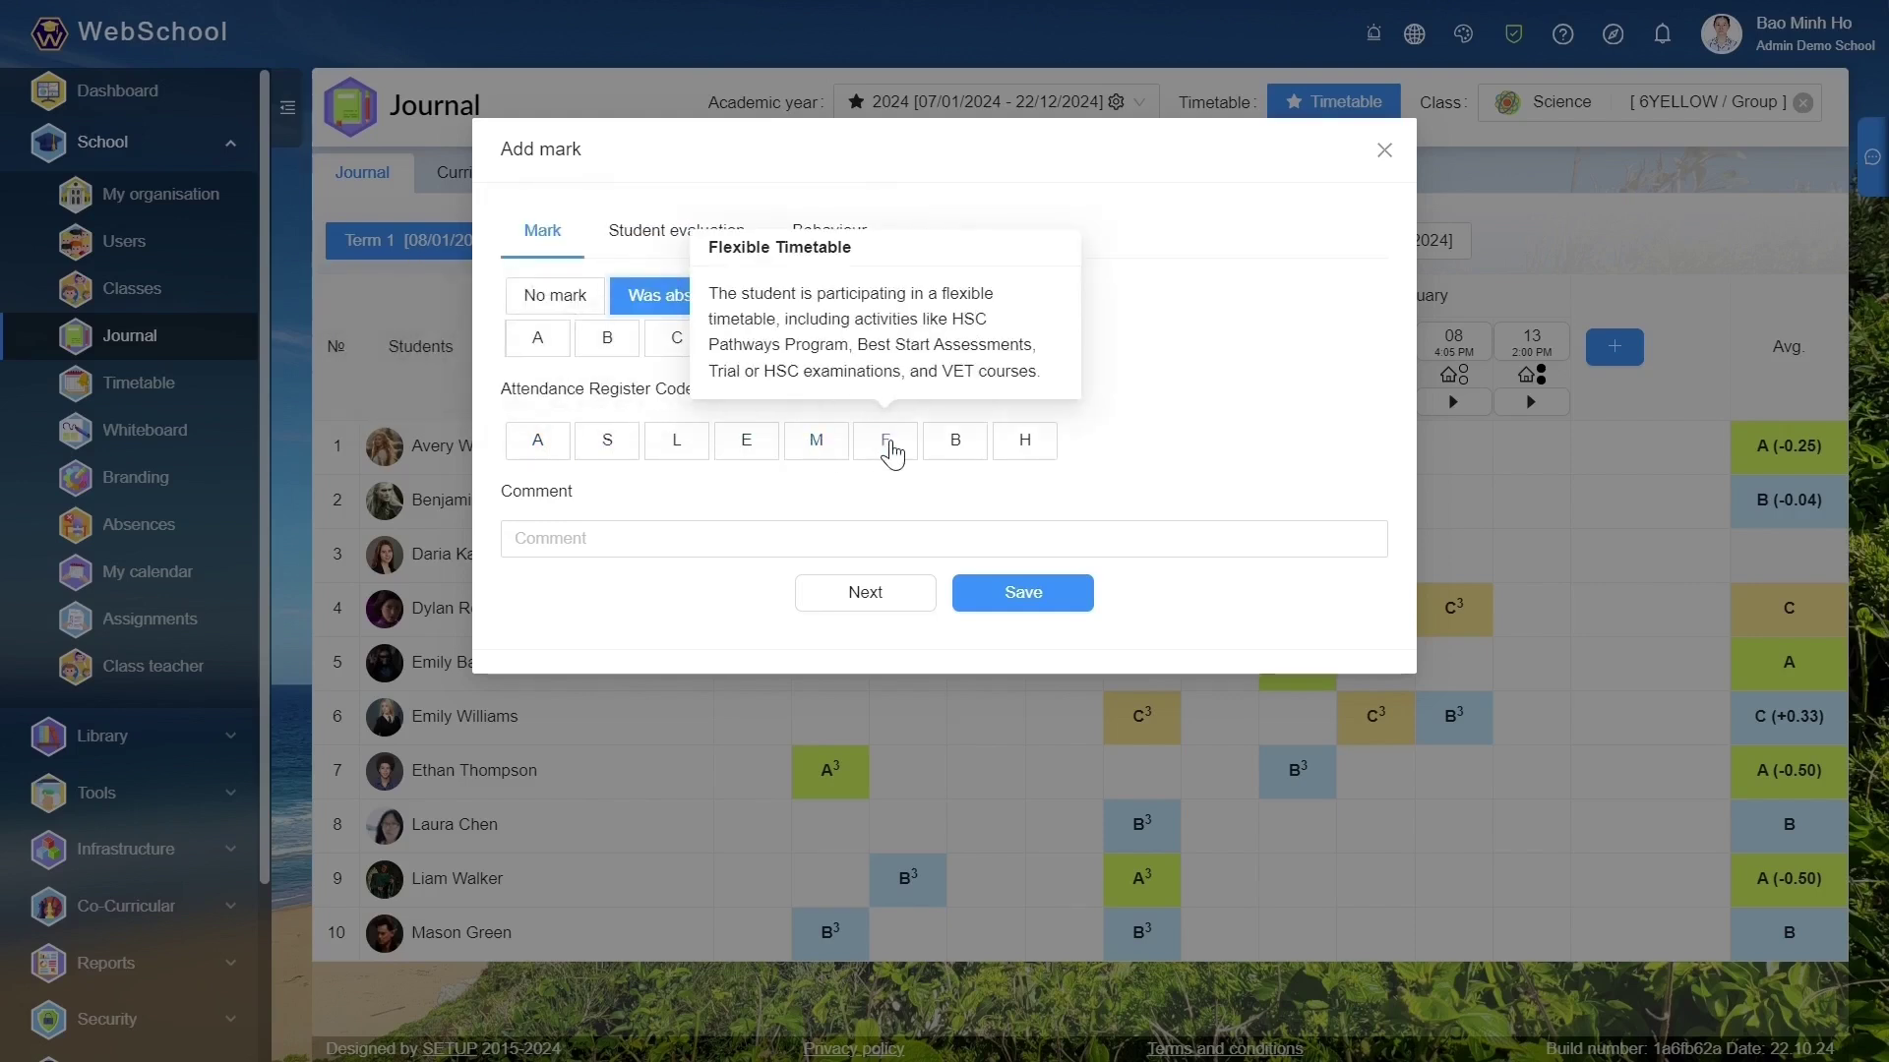
left_click(1013, 602)
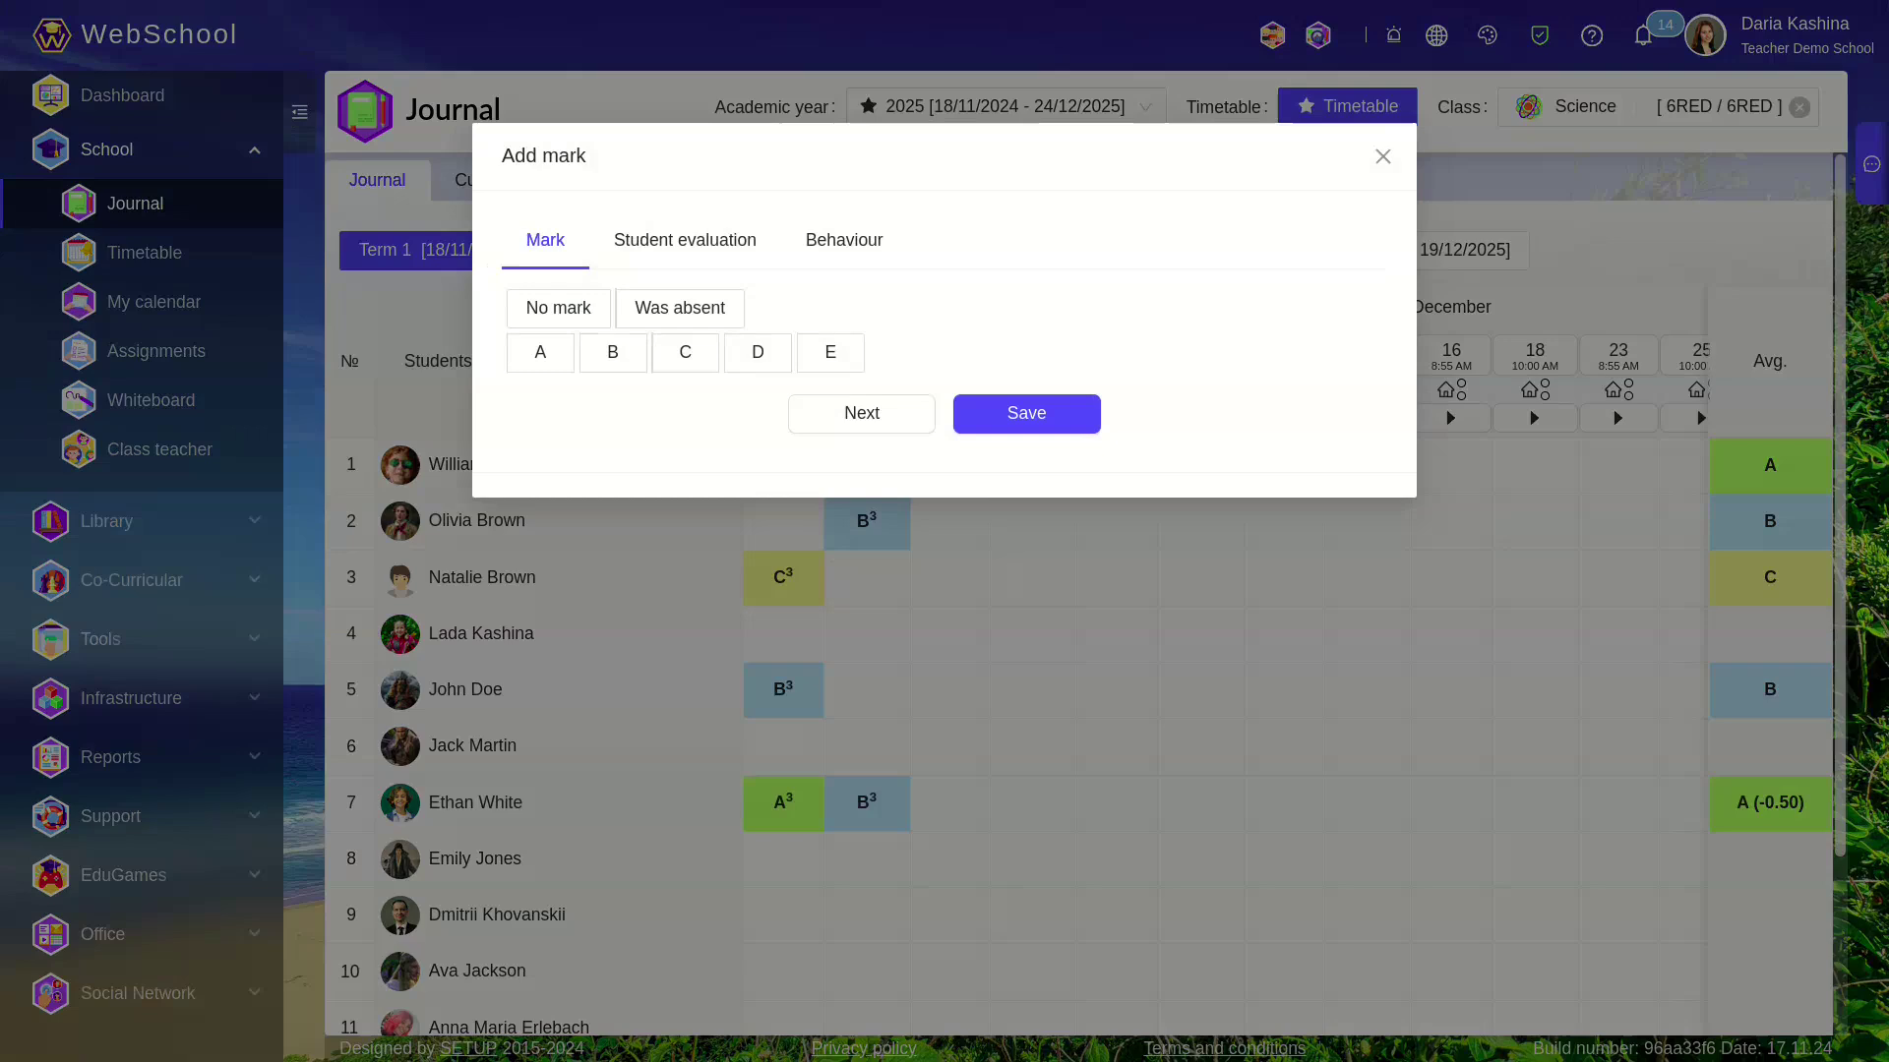
Mark a student in the 6RED Science journal as absent with attendance register code L and save.
left_click(679, 308)
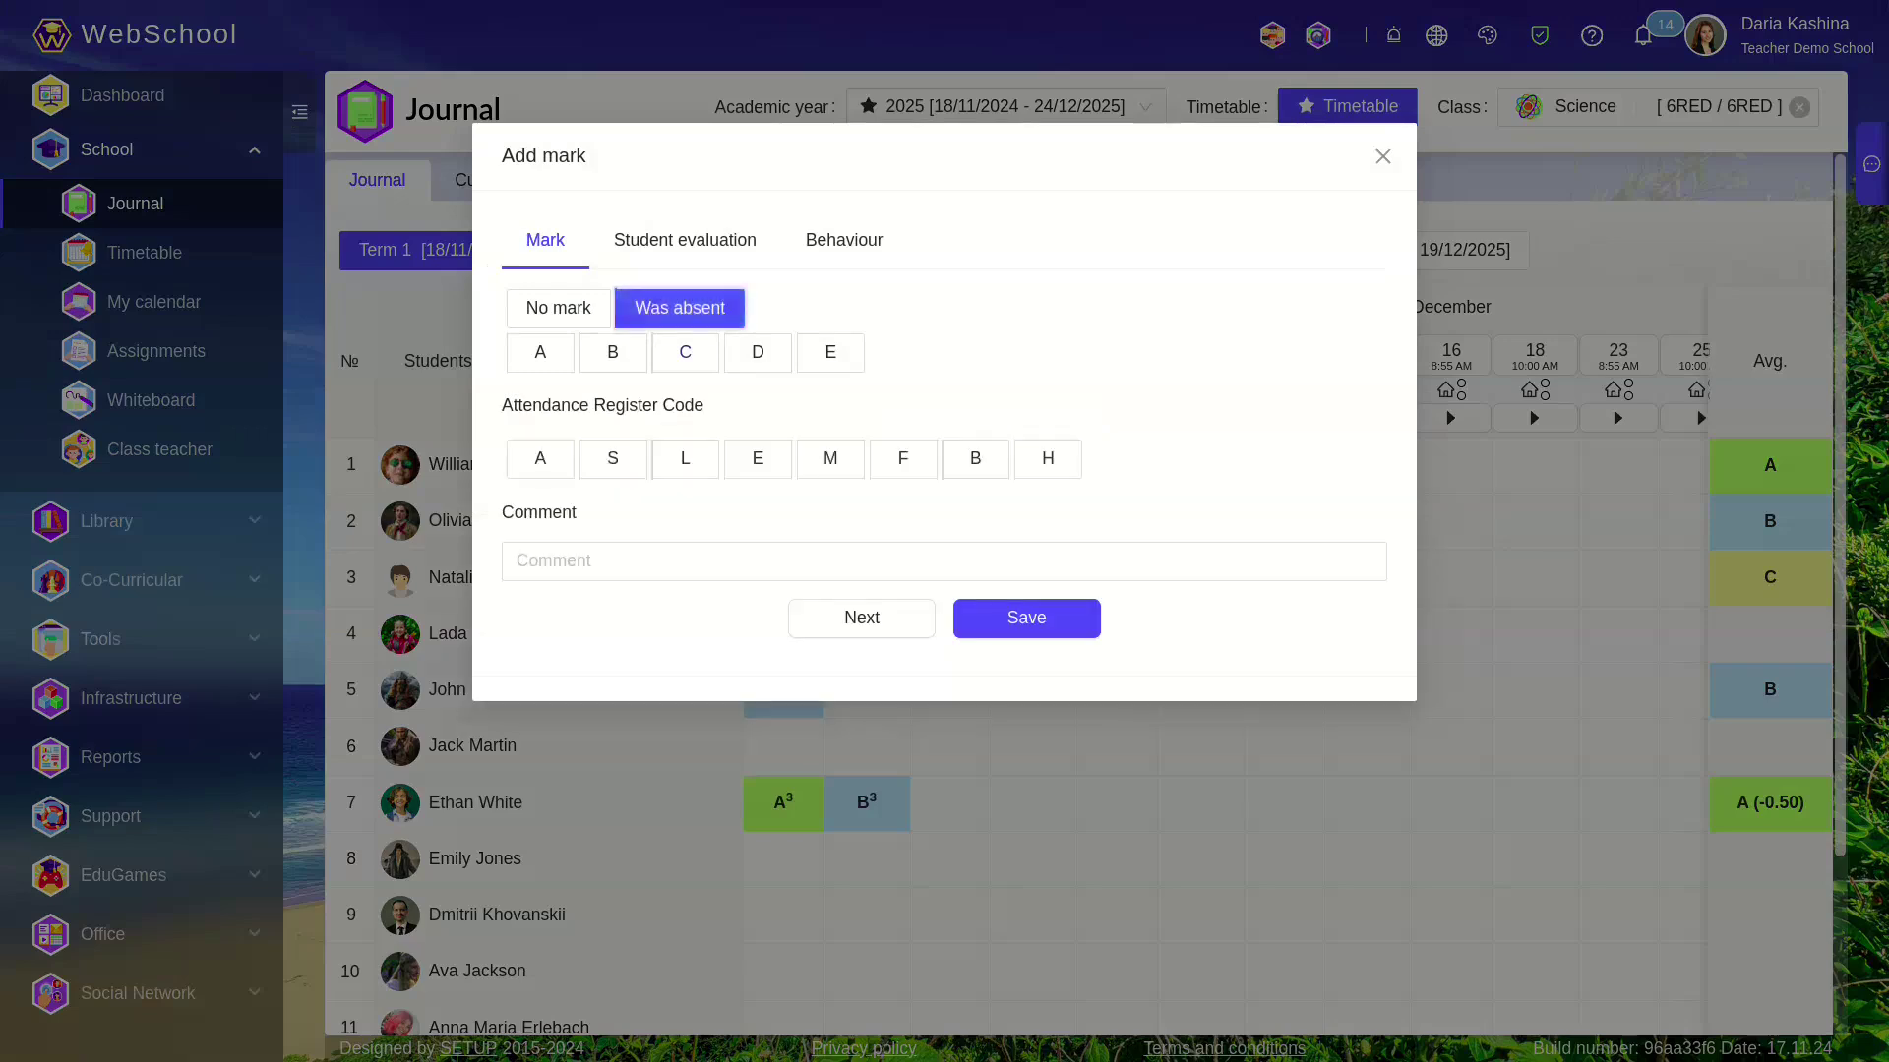
left_click(685, 459)
left_click(1026, 618)
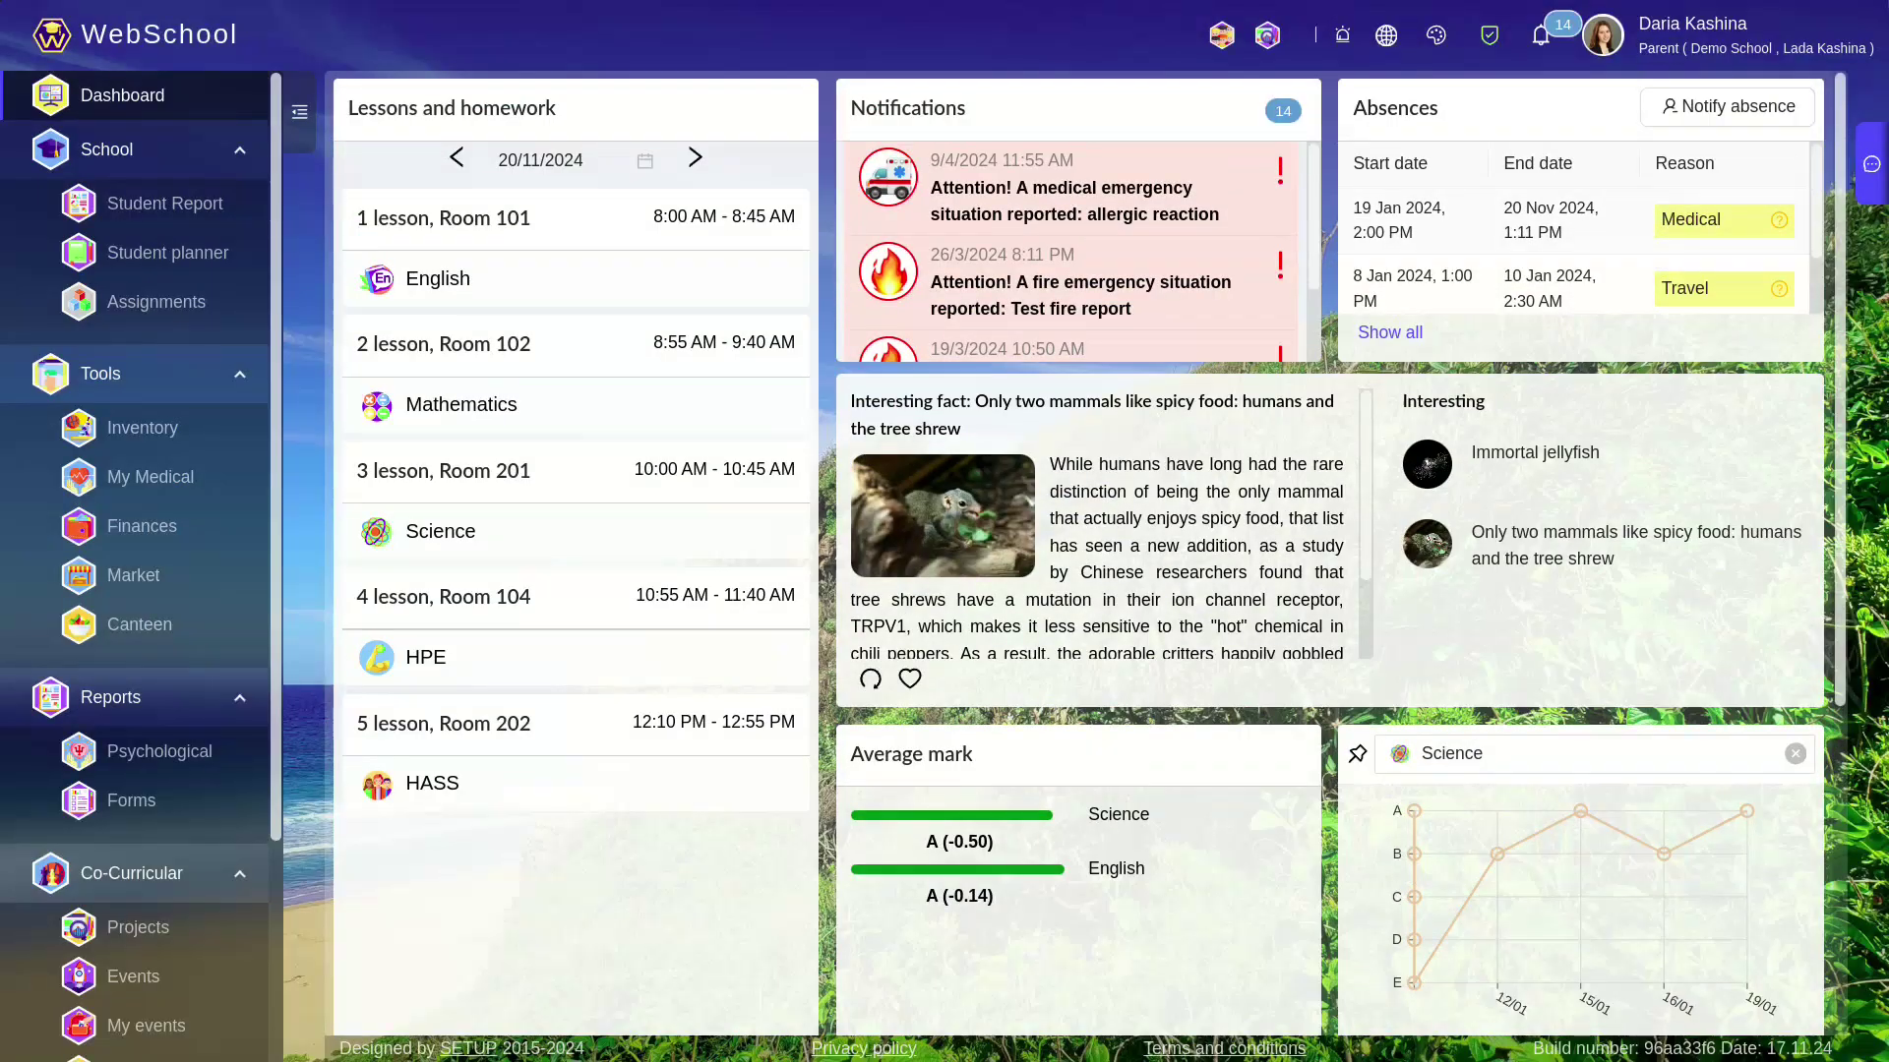
Open the absence notification form from the parent dashboard and look through it.
left_click(1727, 107)
left_click(1125, 463)
scroll(1126, 580, "down", 2)
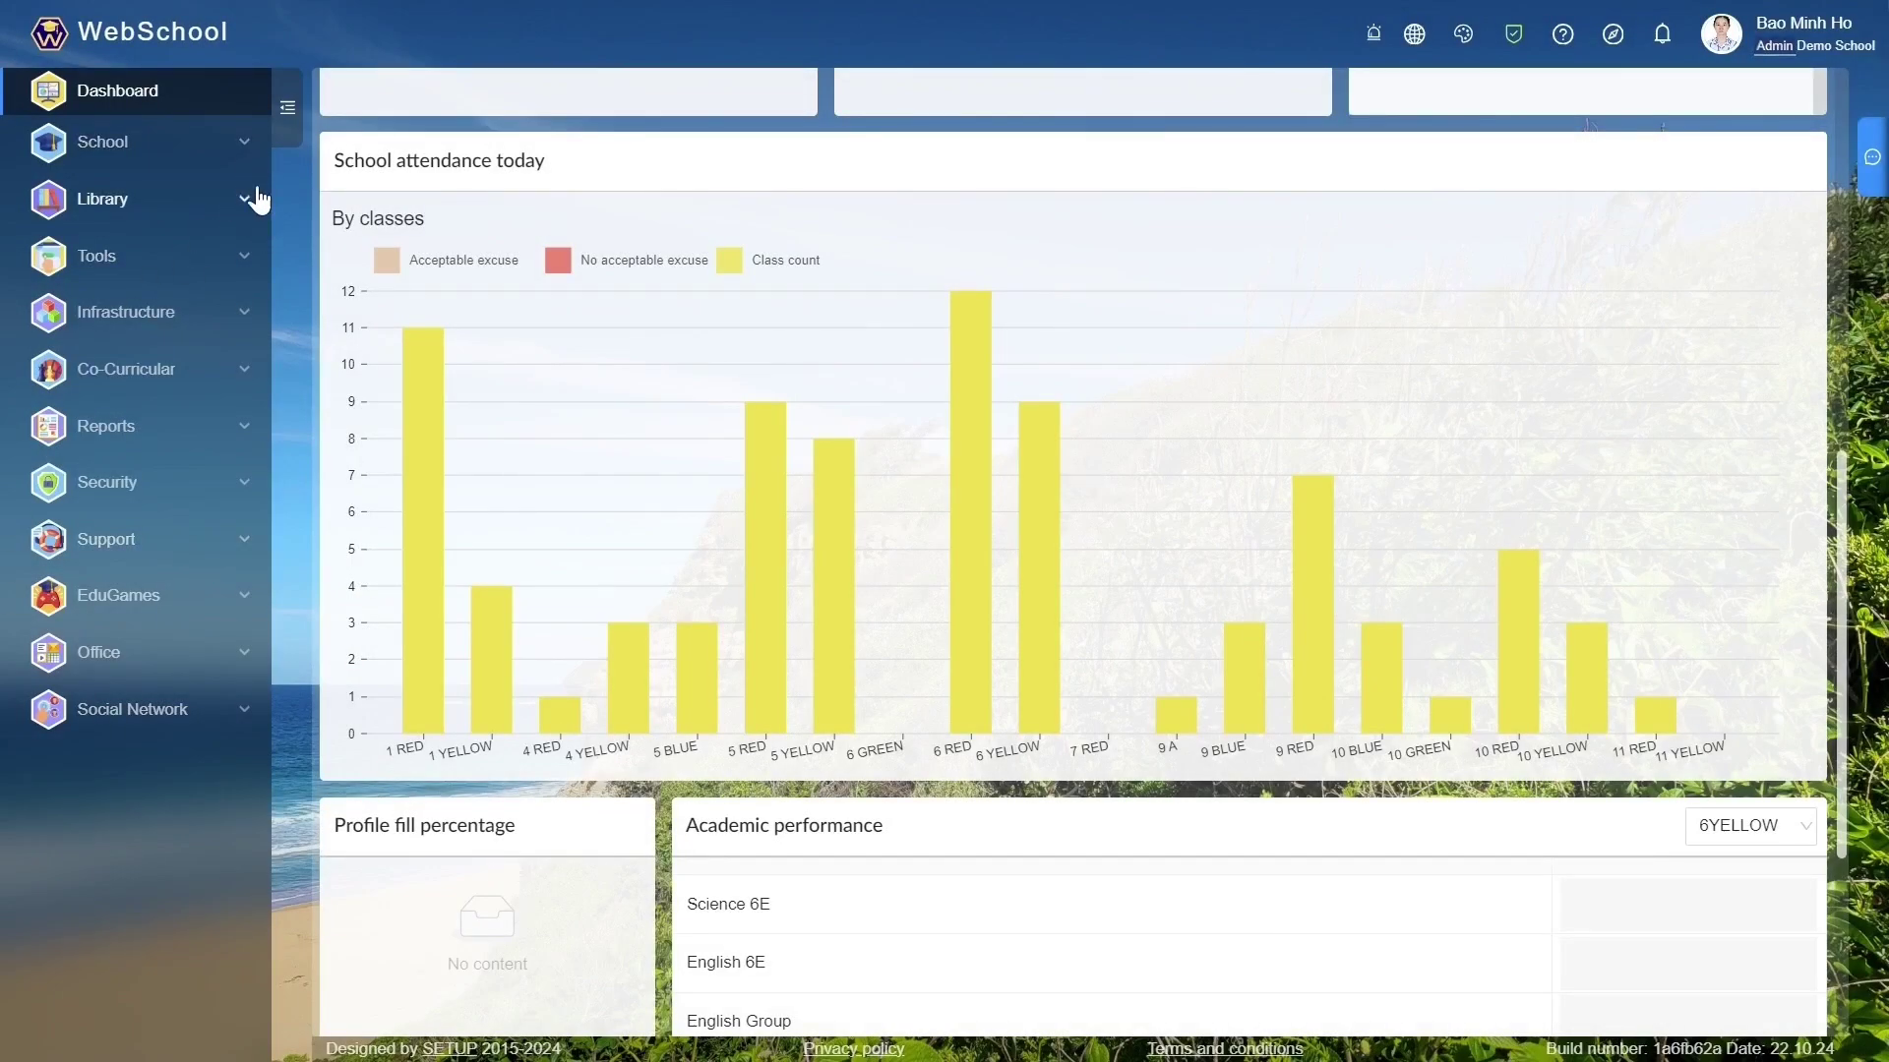
Open the school's absence records, save the 18–22 March 2024 medical absence as Submitted, and start a new absence entry.
left_click(246, 149)
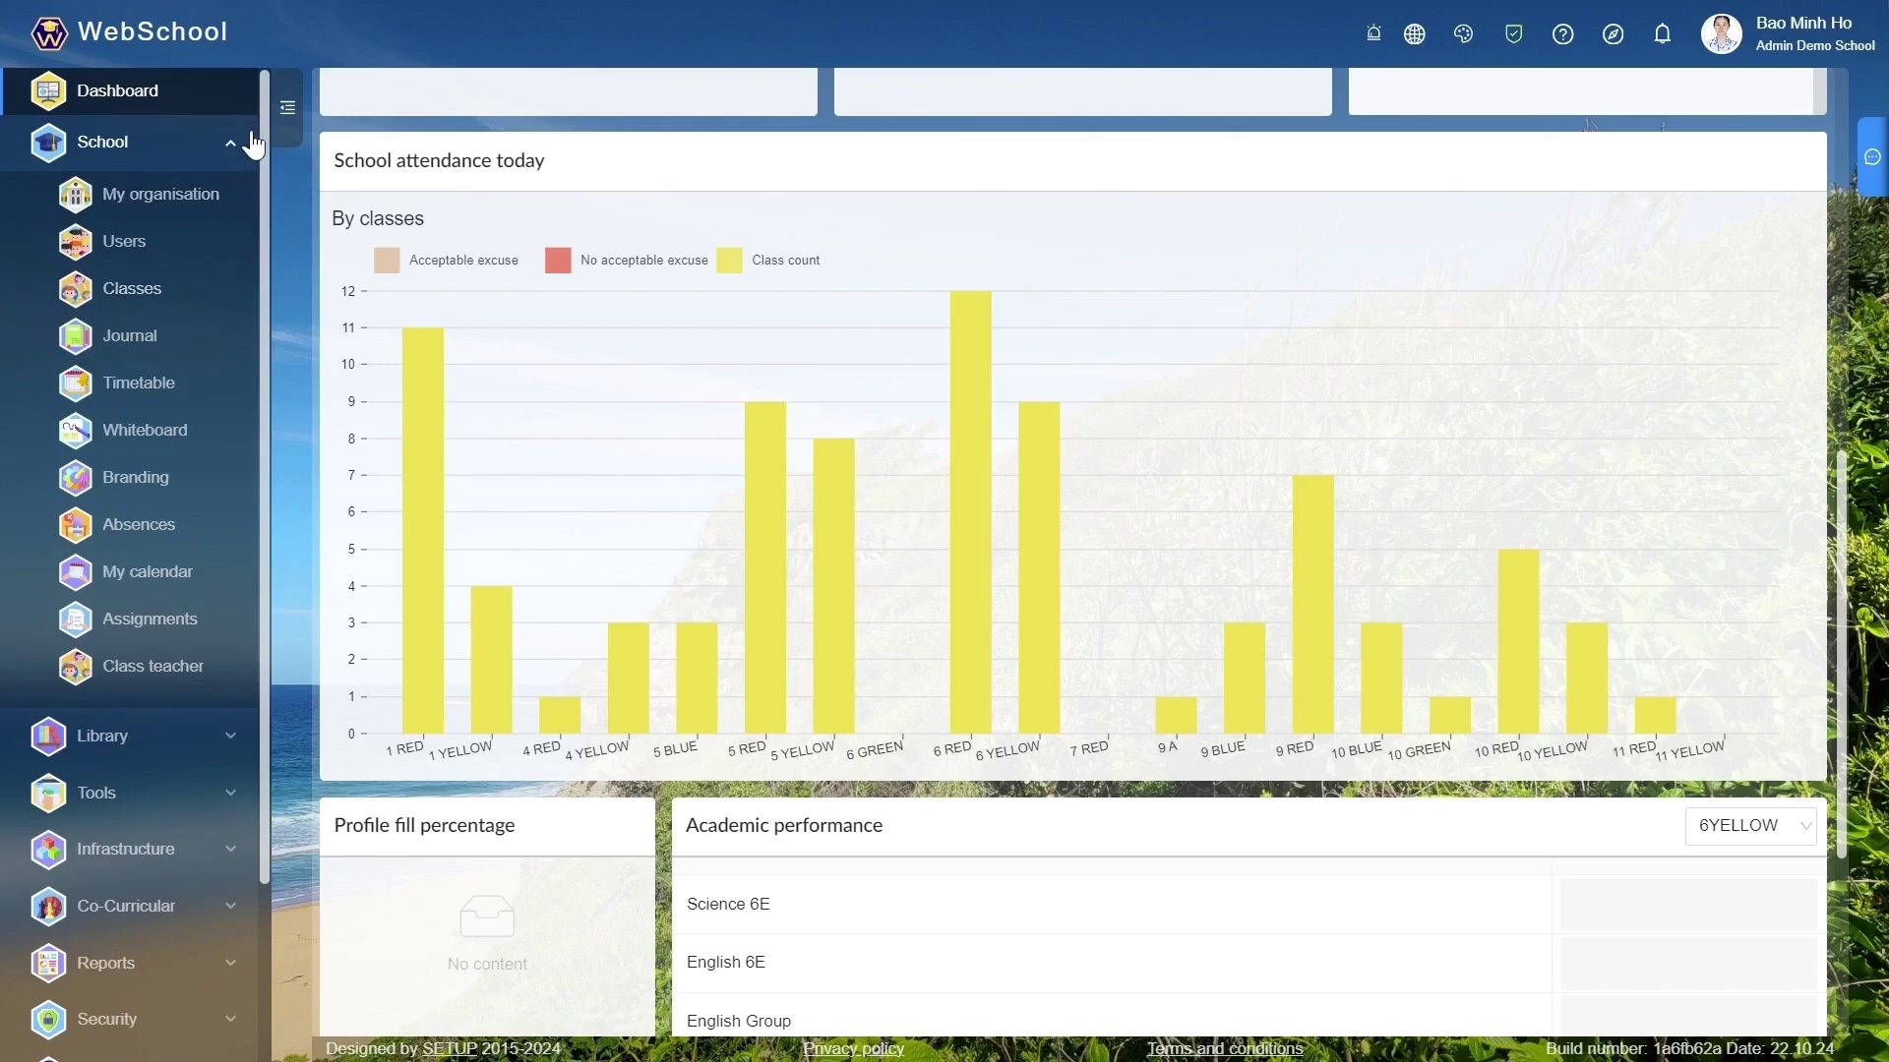
left_click(182, 527)
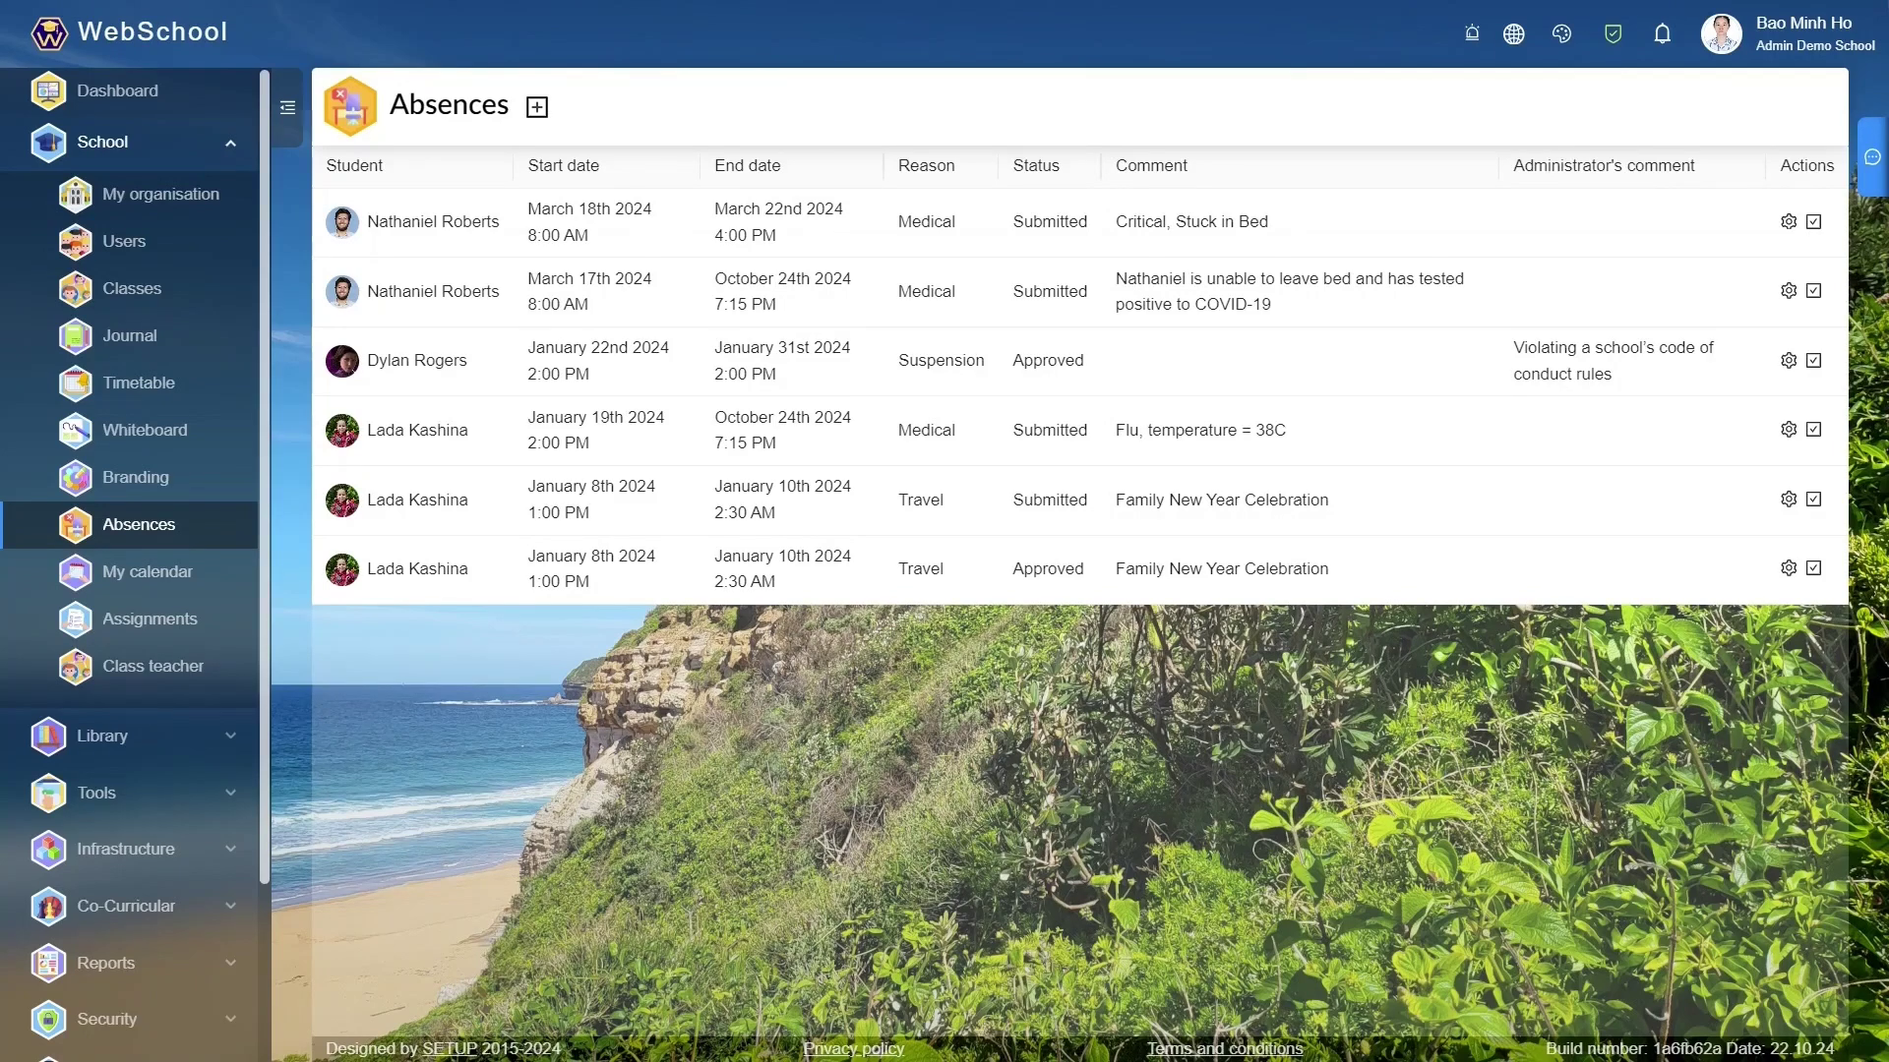
left_click(1790, 222)
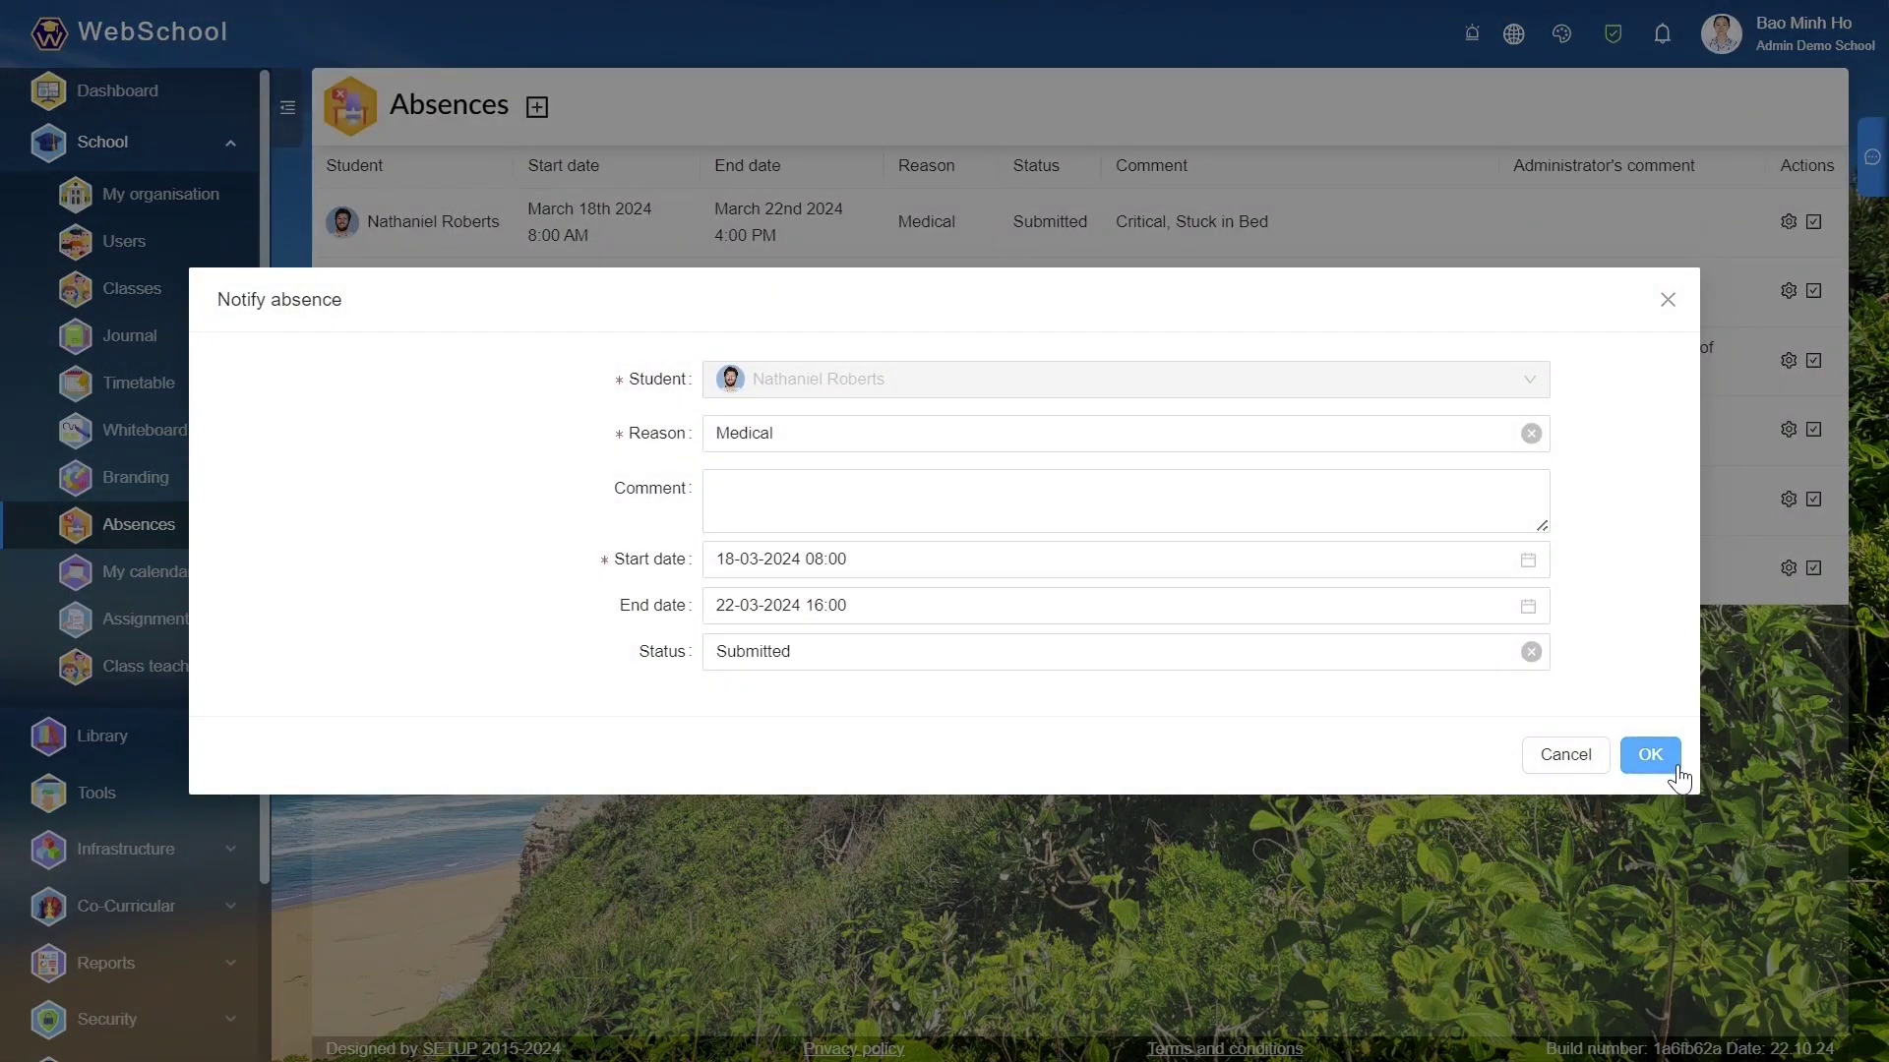
left_click(1651, 758)
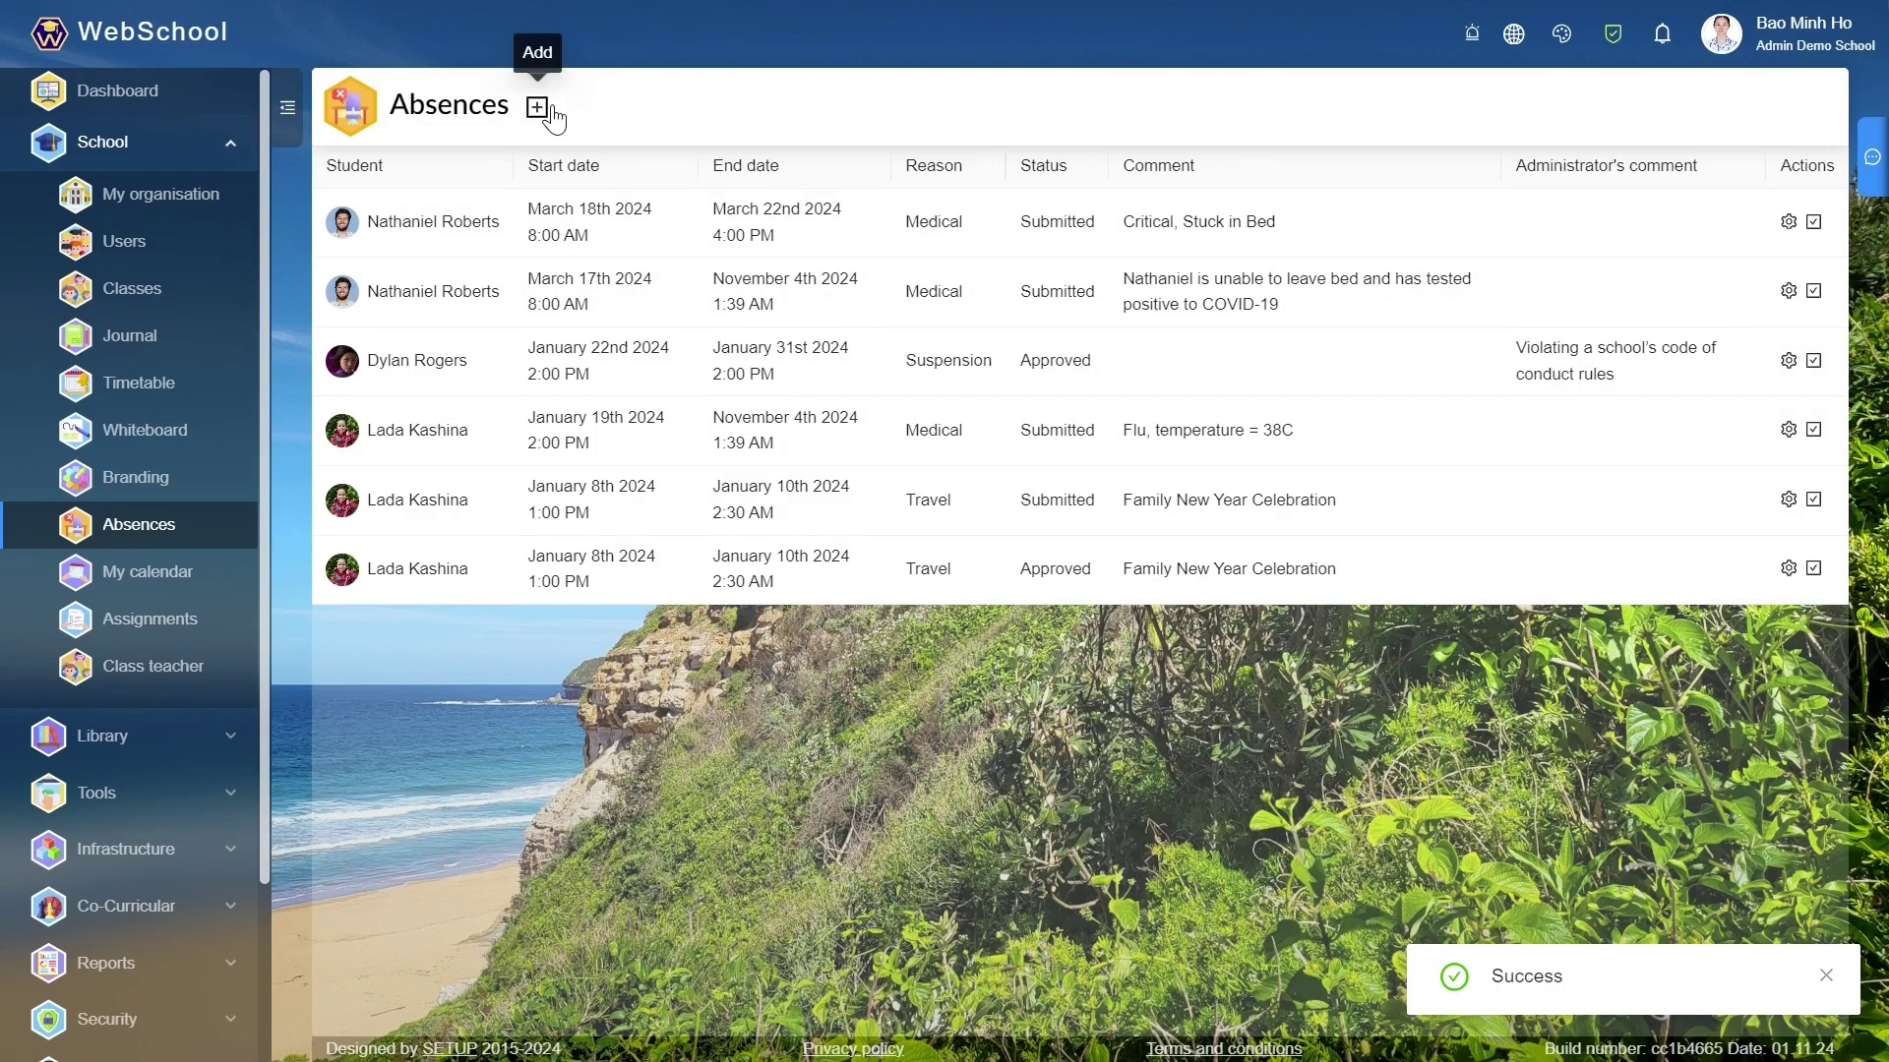
left_click(537, 106)
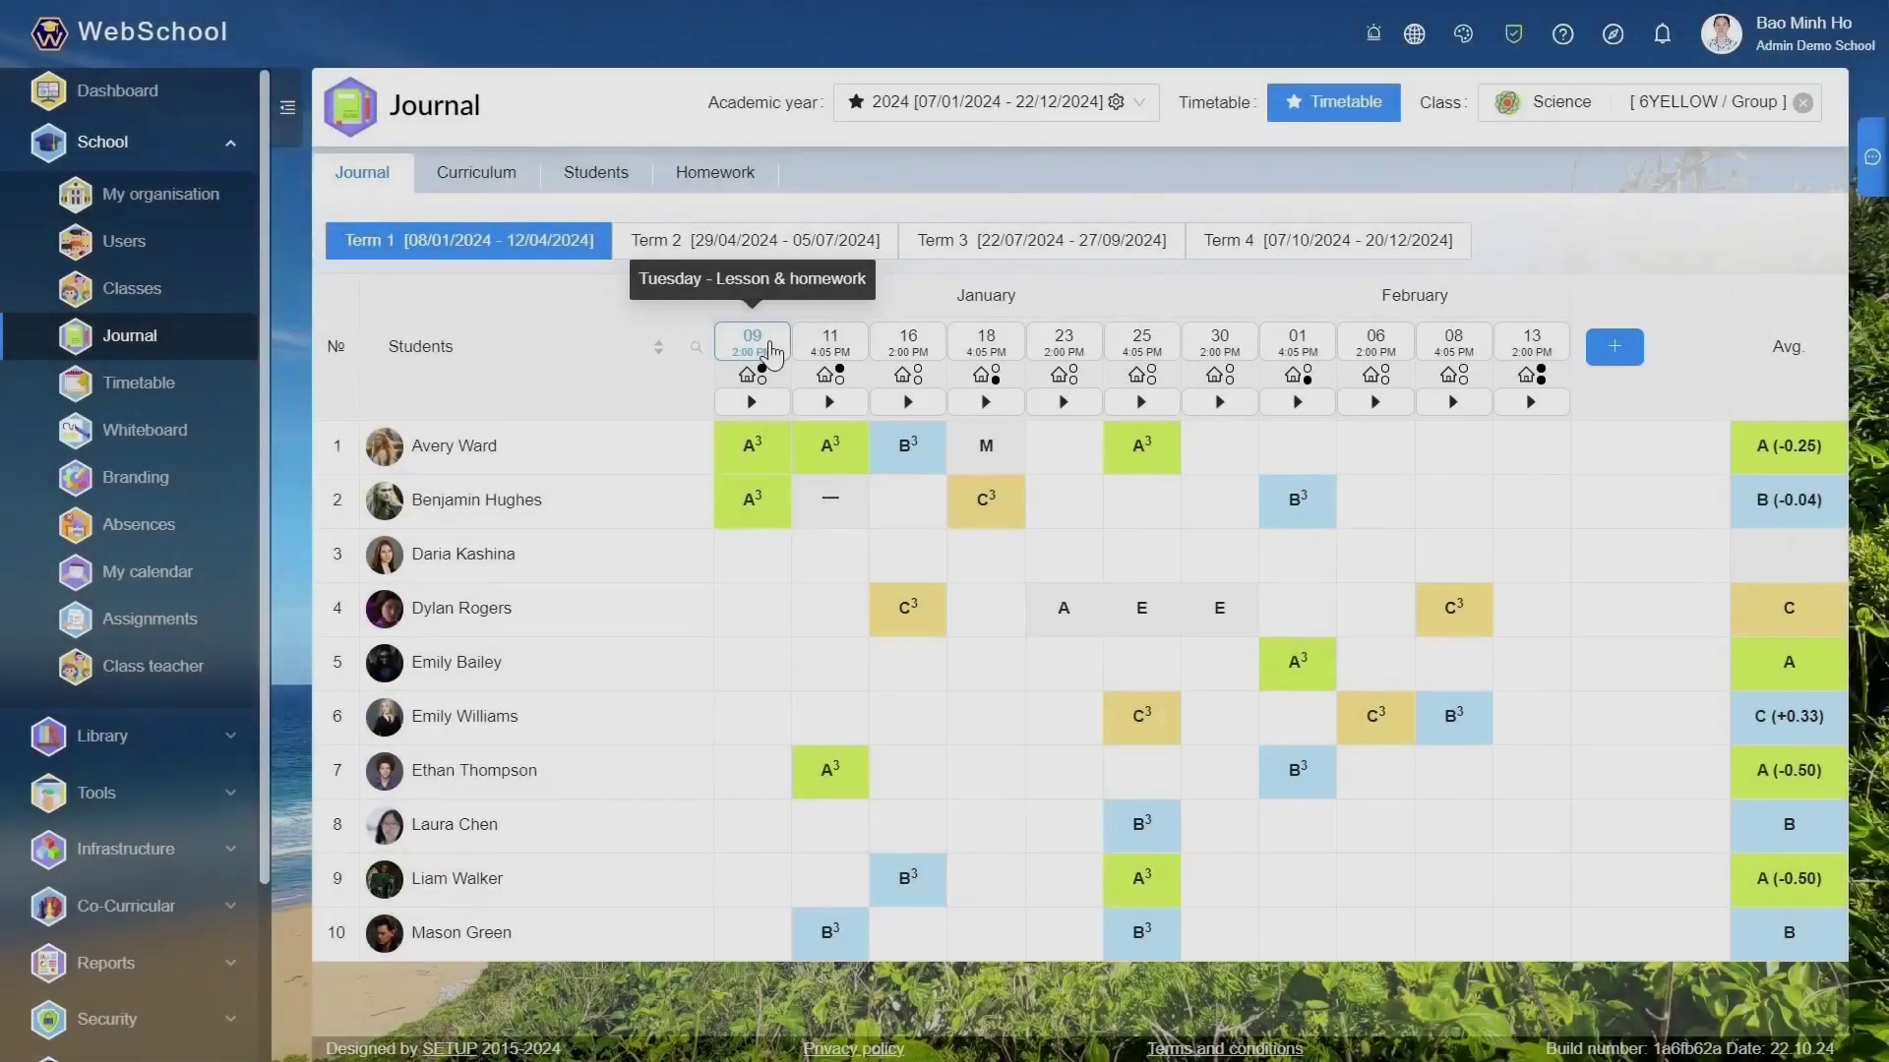
Examine the tasks, equipment, sections and evaluation of the 9 January Science lesson, and close its details.
left_click(772, 352)
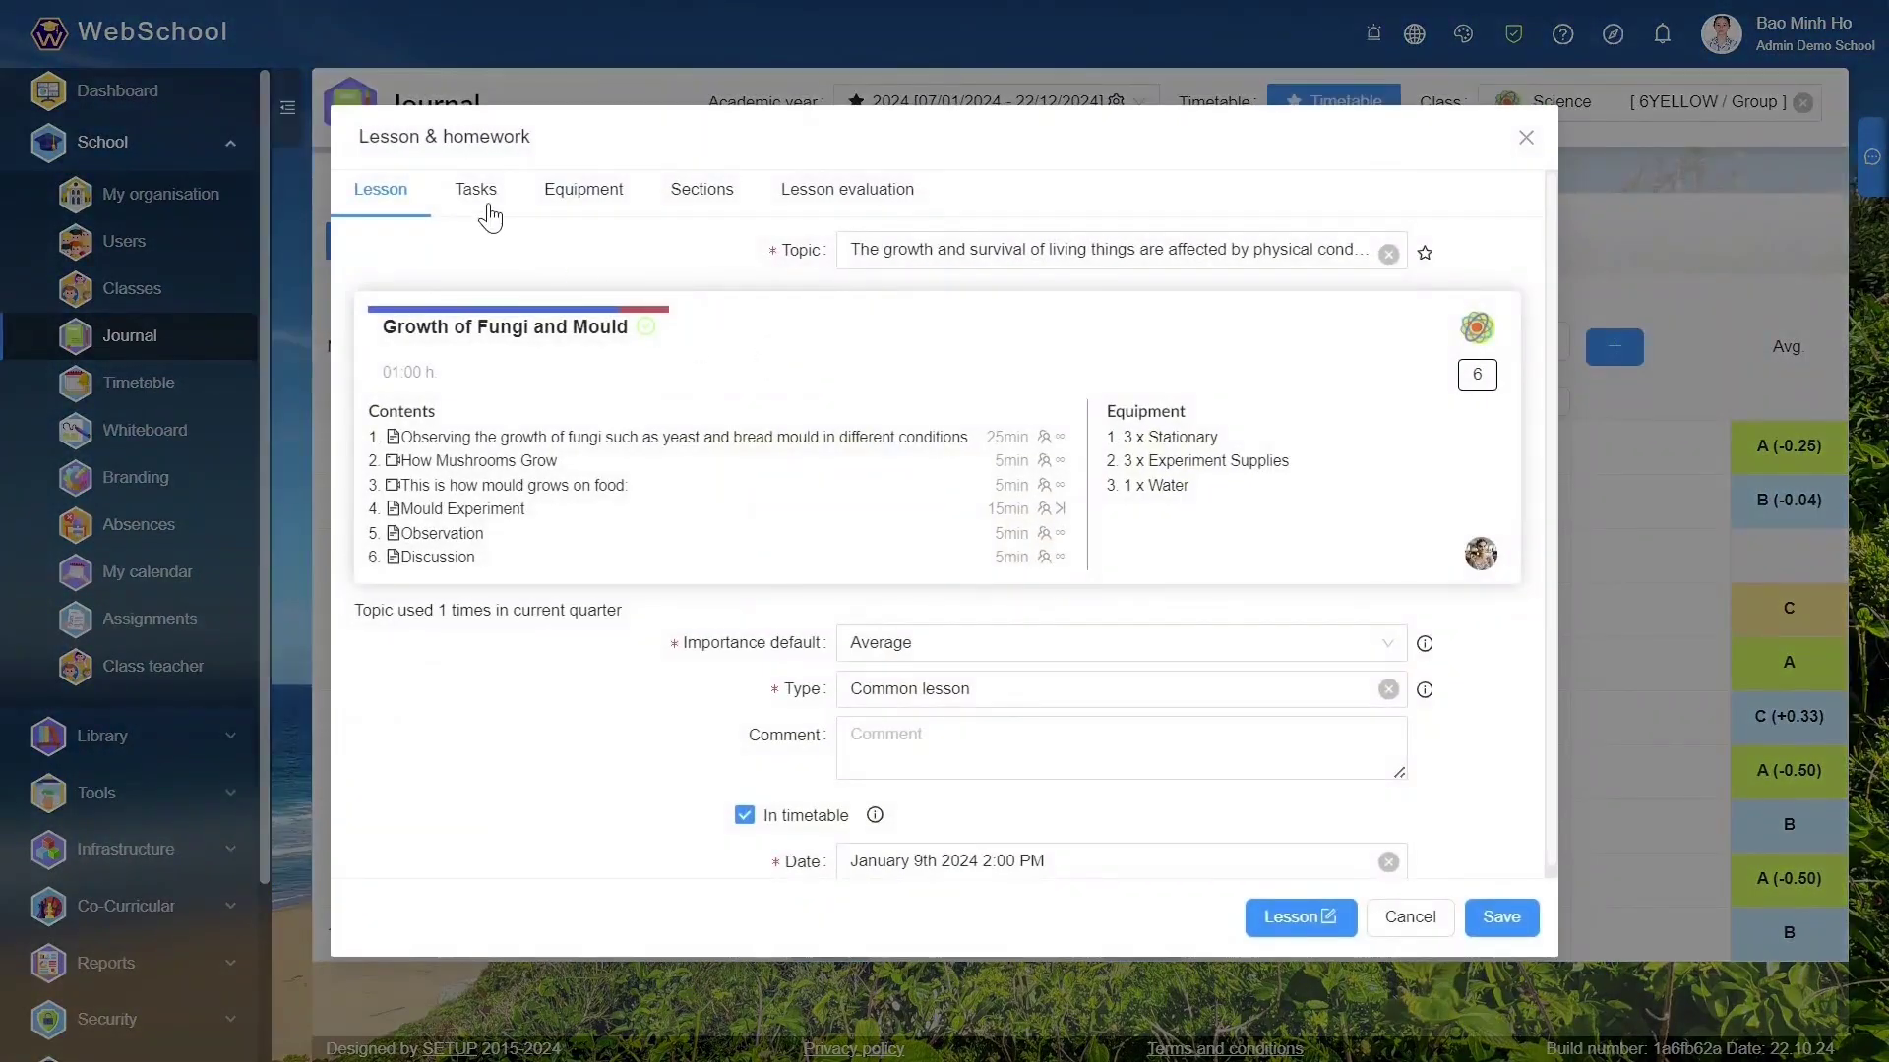
left_click(477, 196)
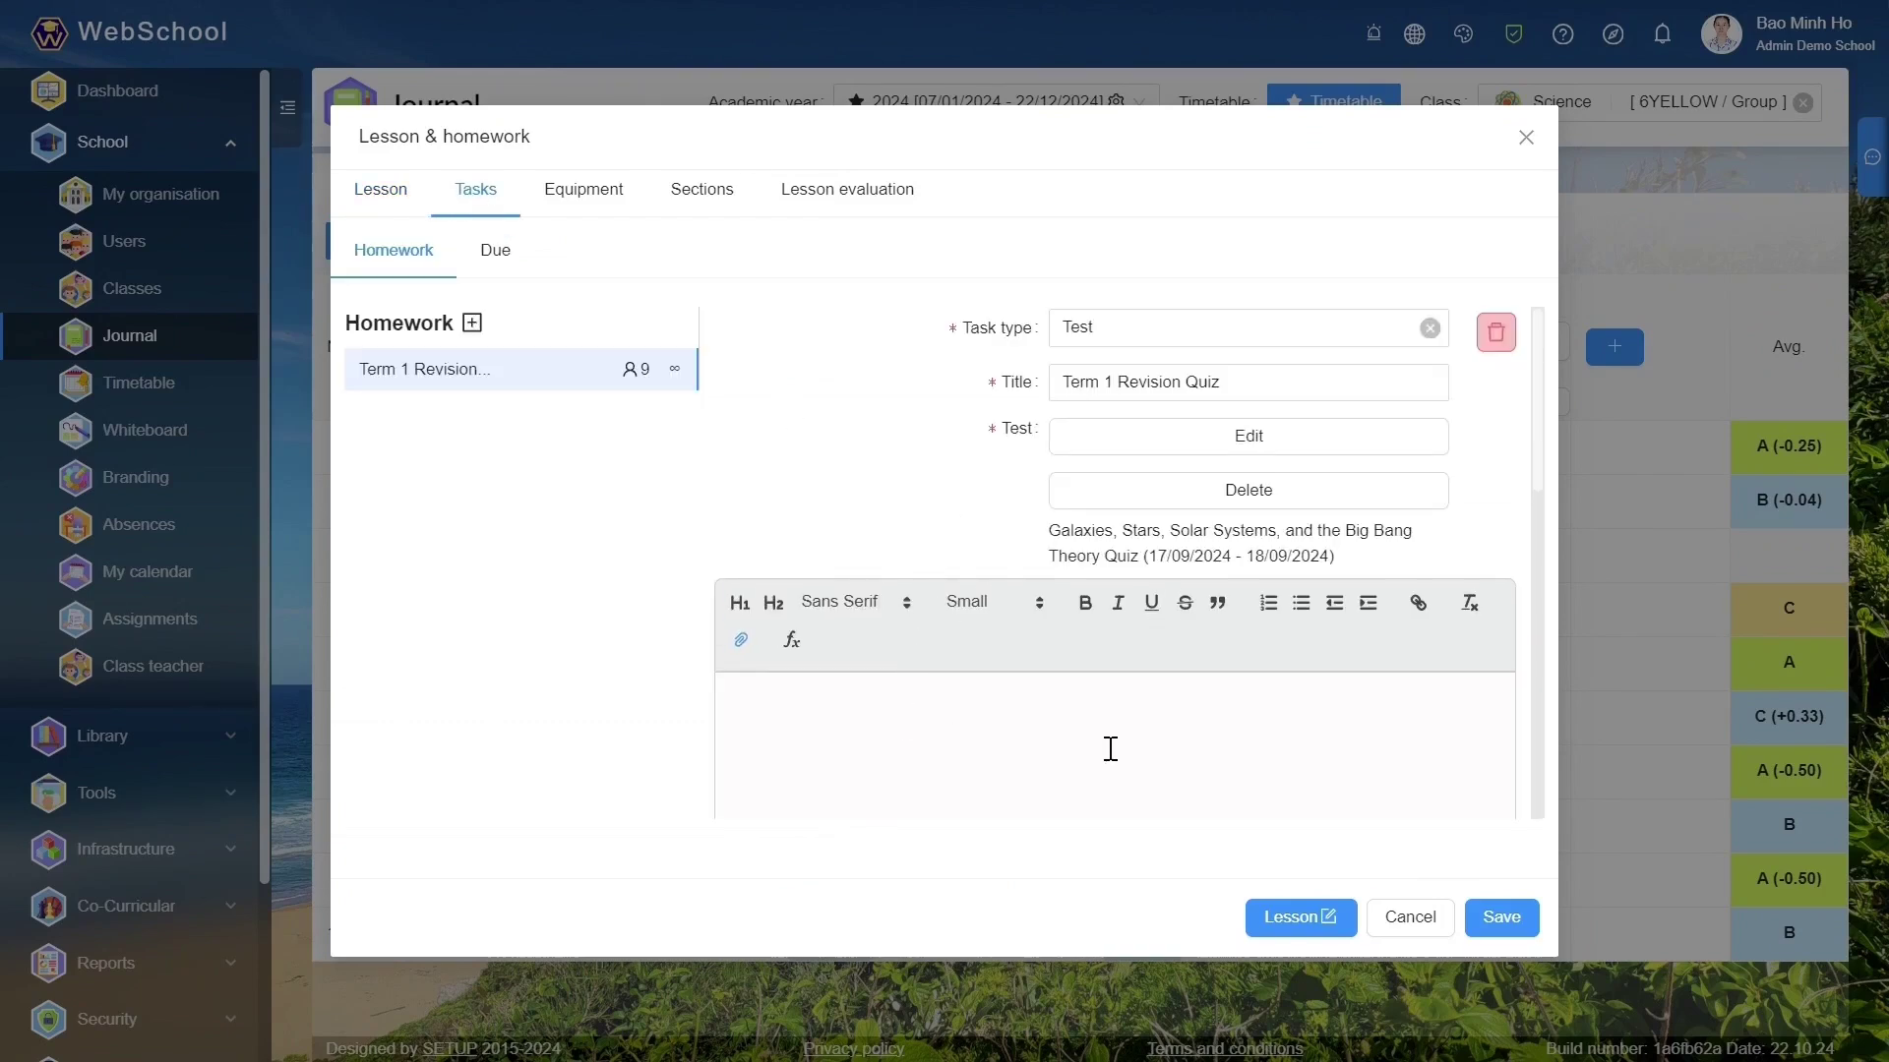
left_click(596, 201)
left_click(717, 202)
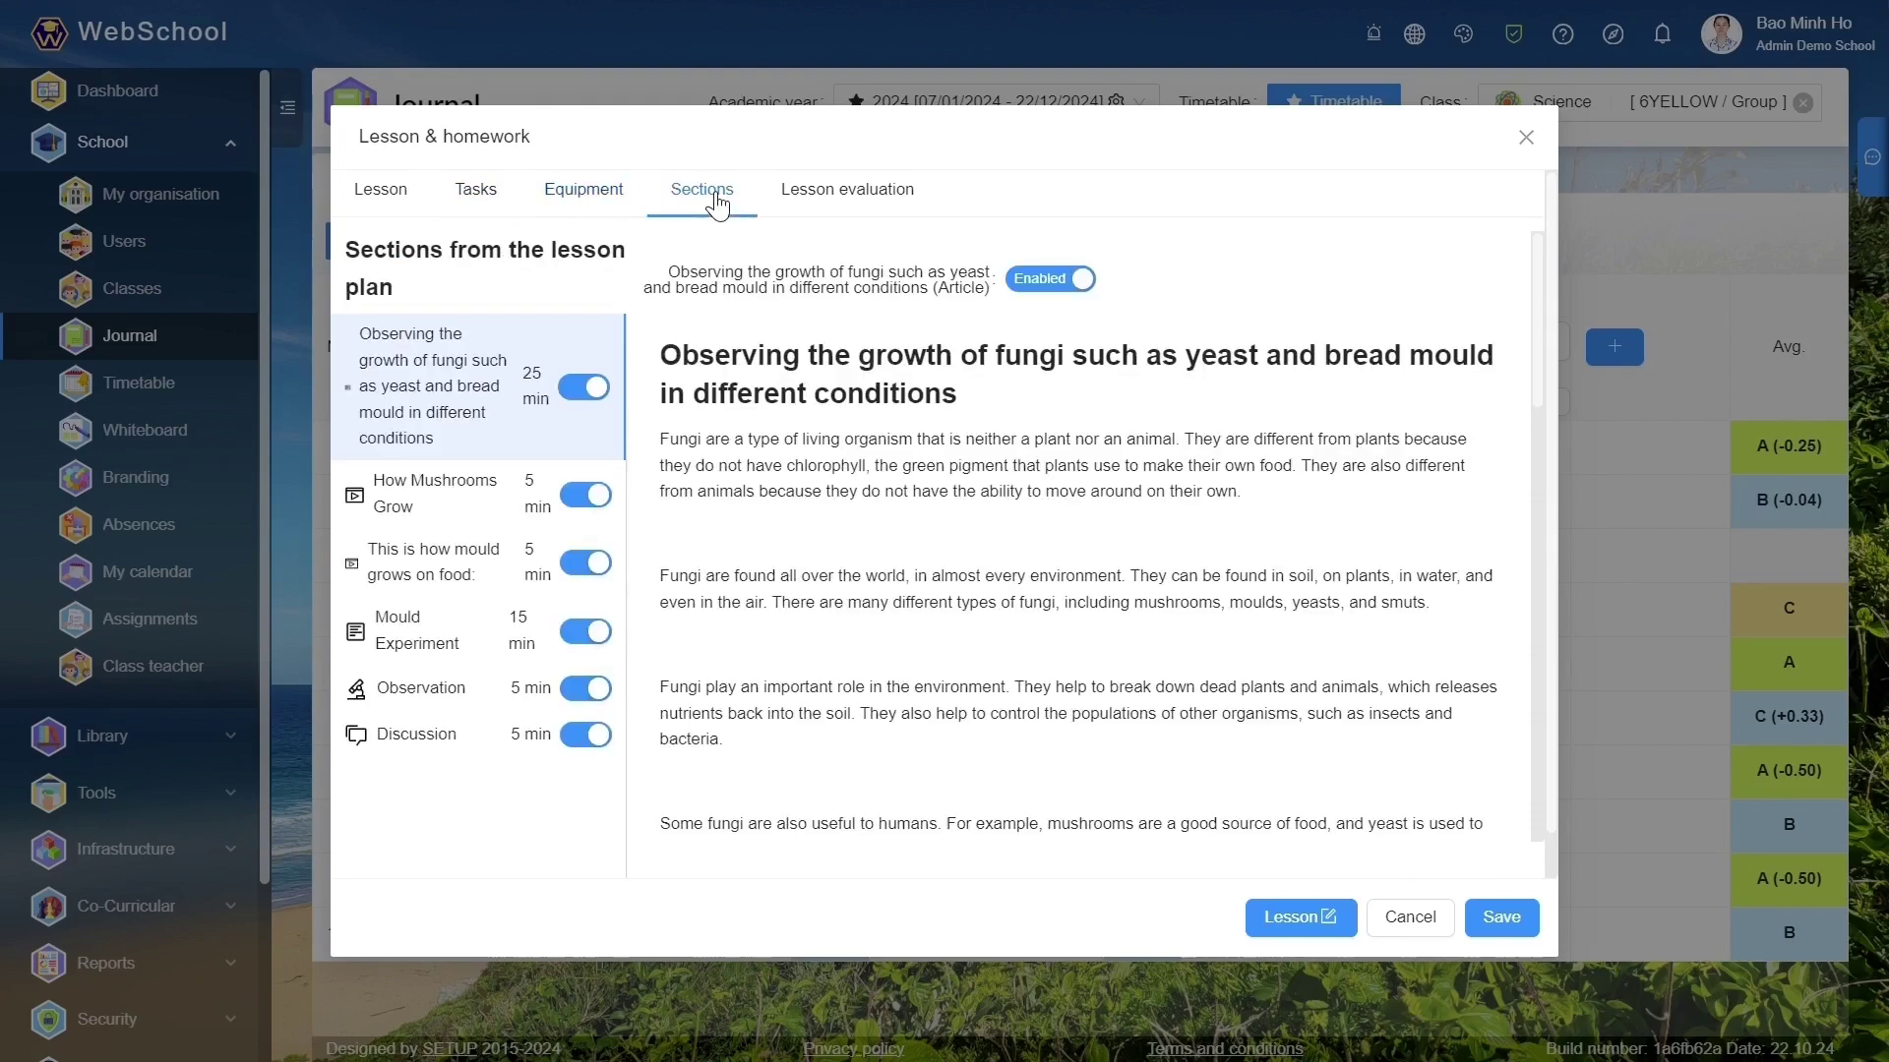
left_click(876, 195)
left_click(728, 197)
left_click(1525, 156)
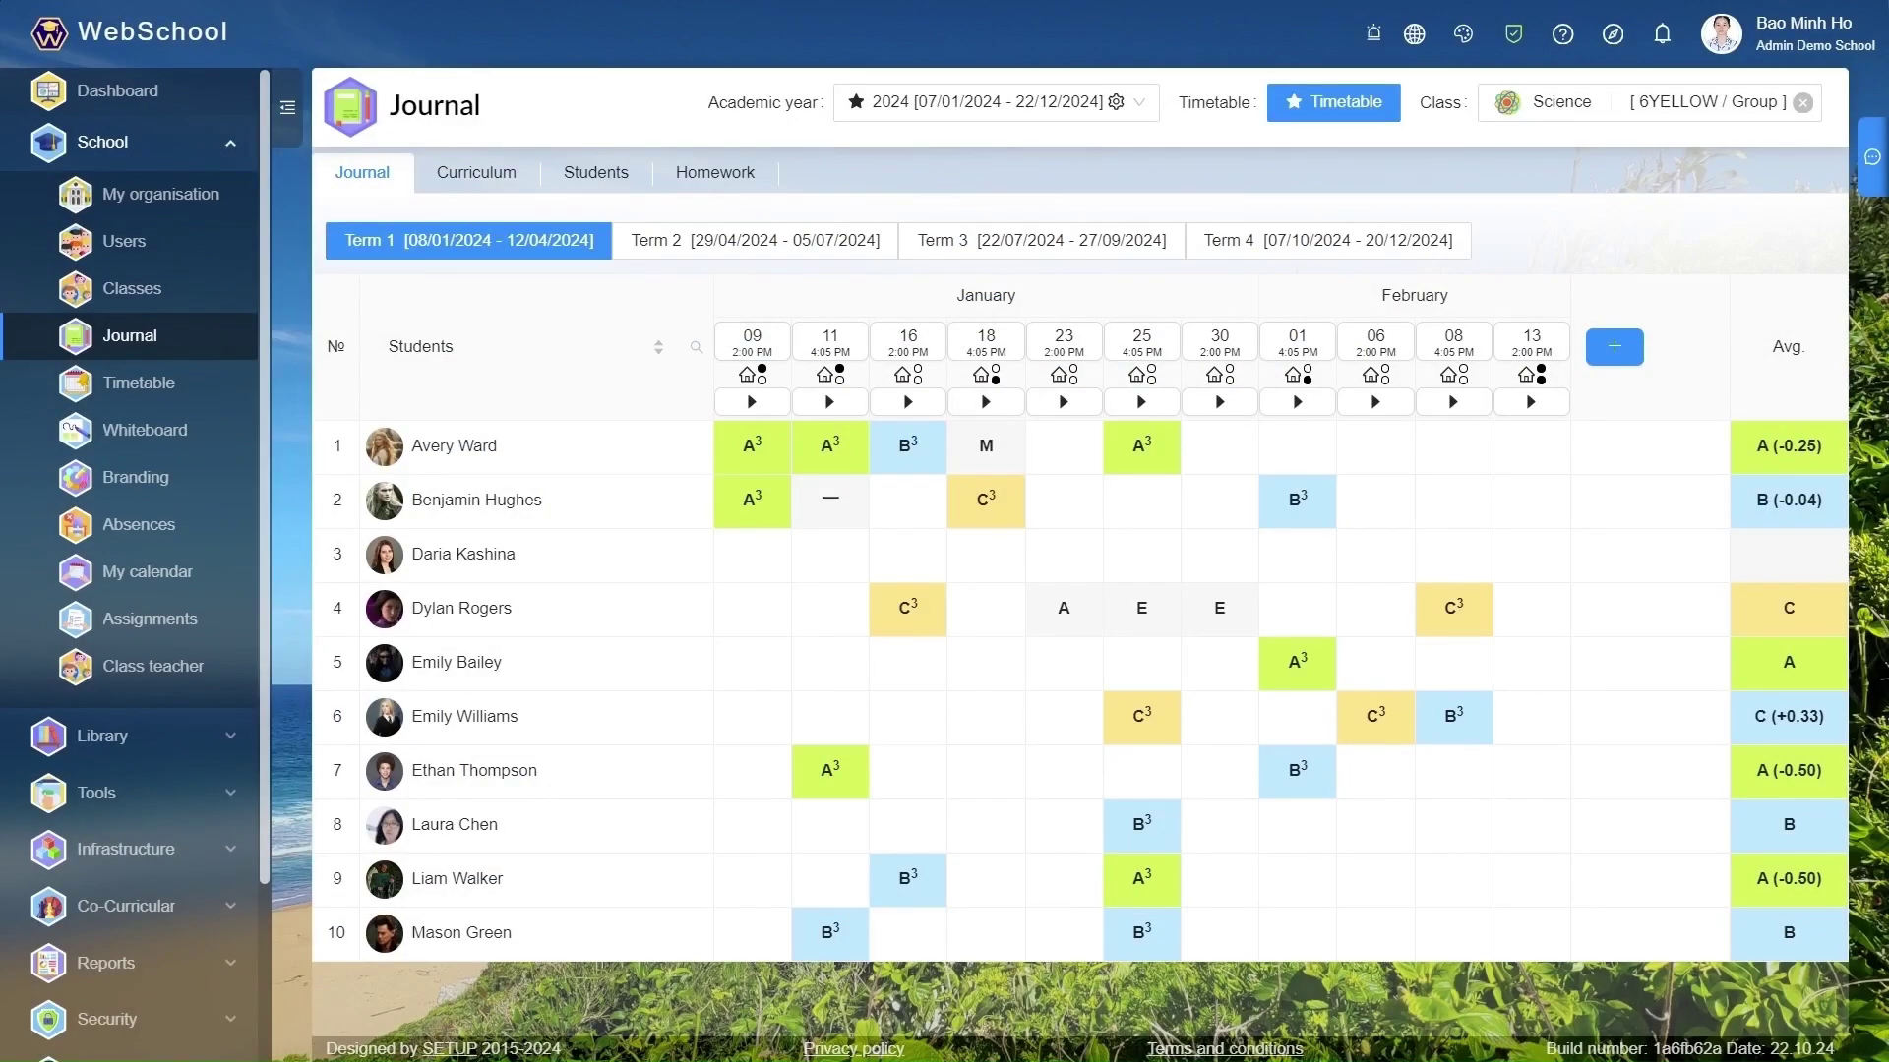
View the Term 1 curriculum attached to the Science 6YELLOW journal.
left_click(1610, 103)
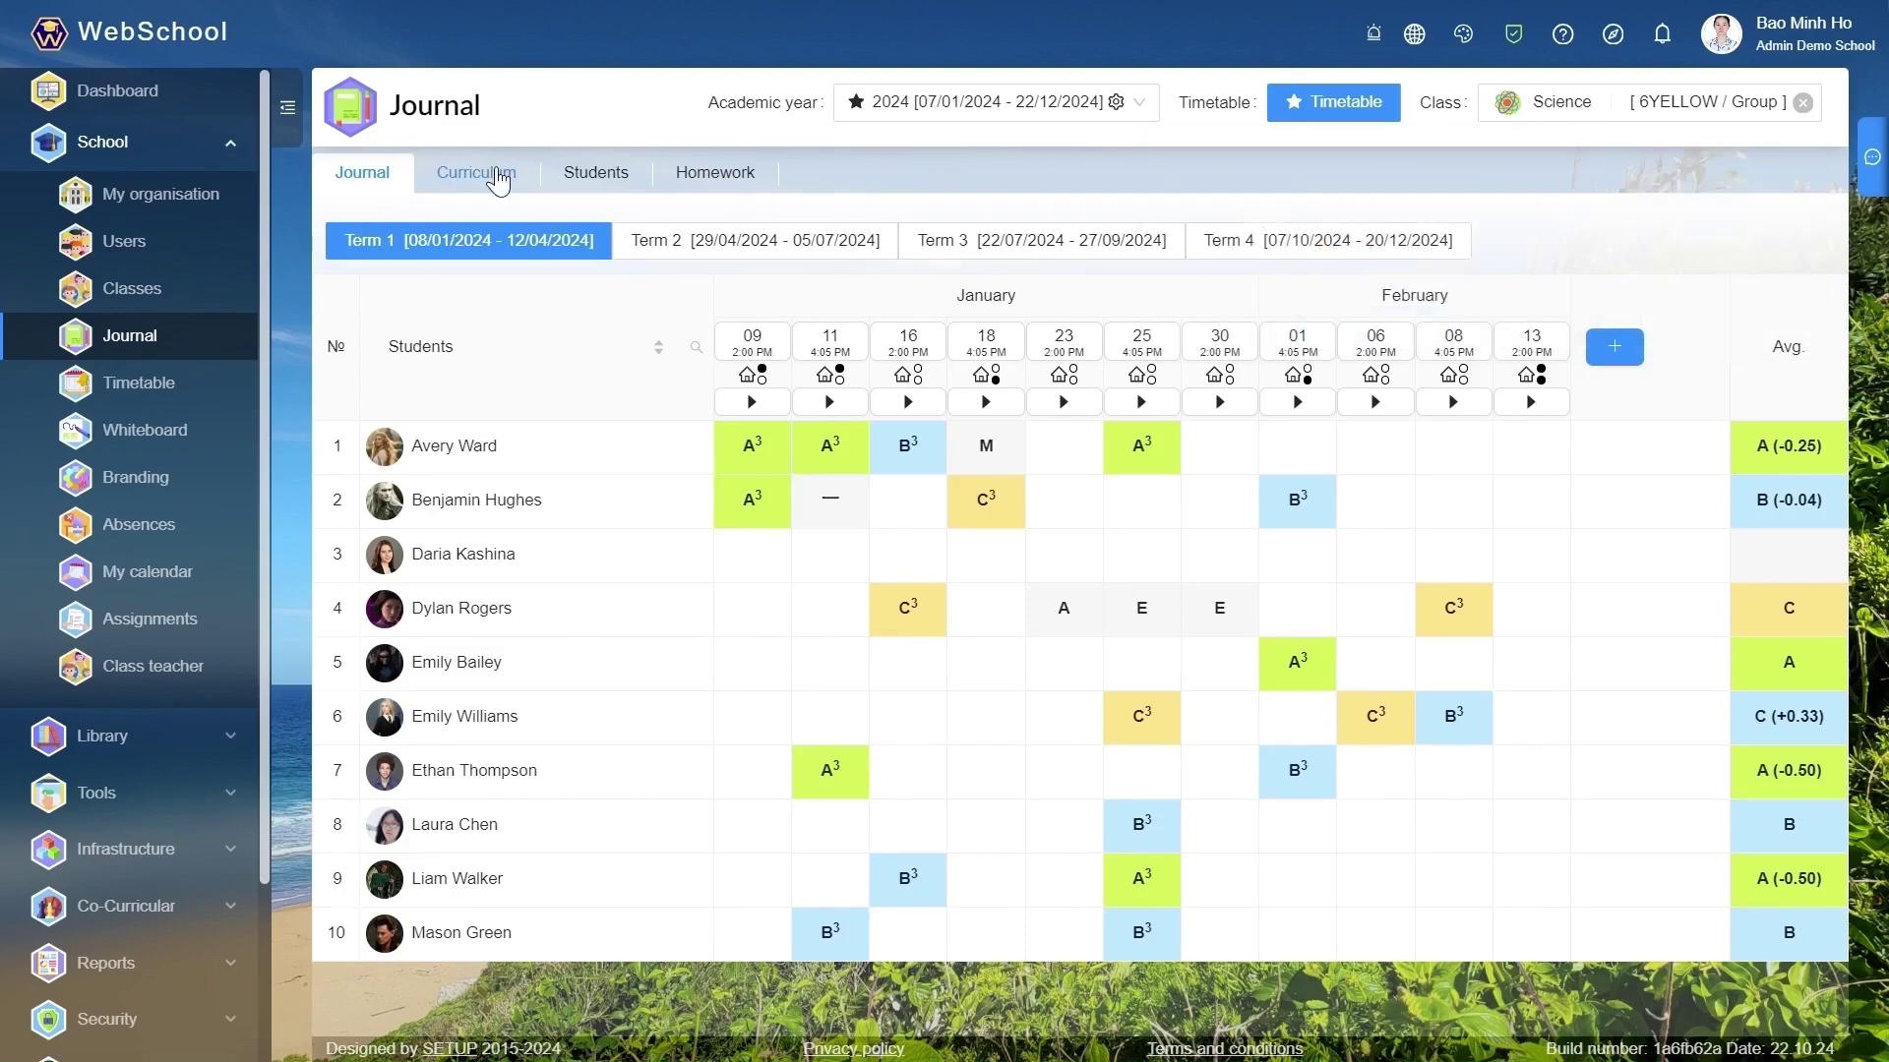
left_click(499, 180)
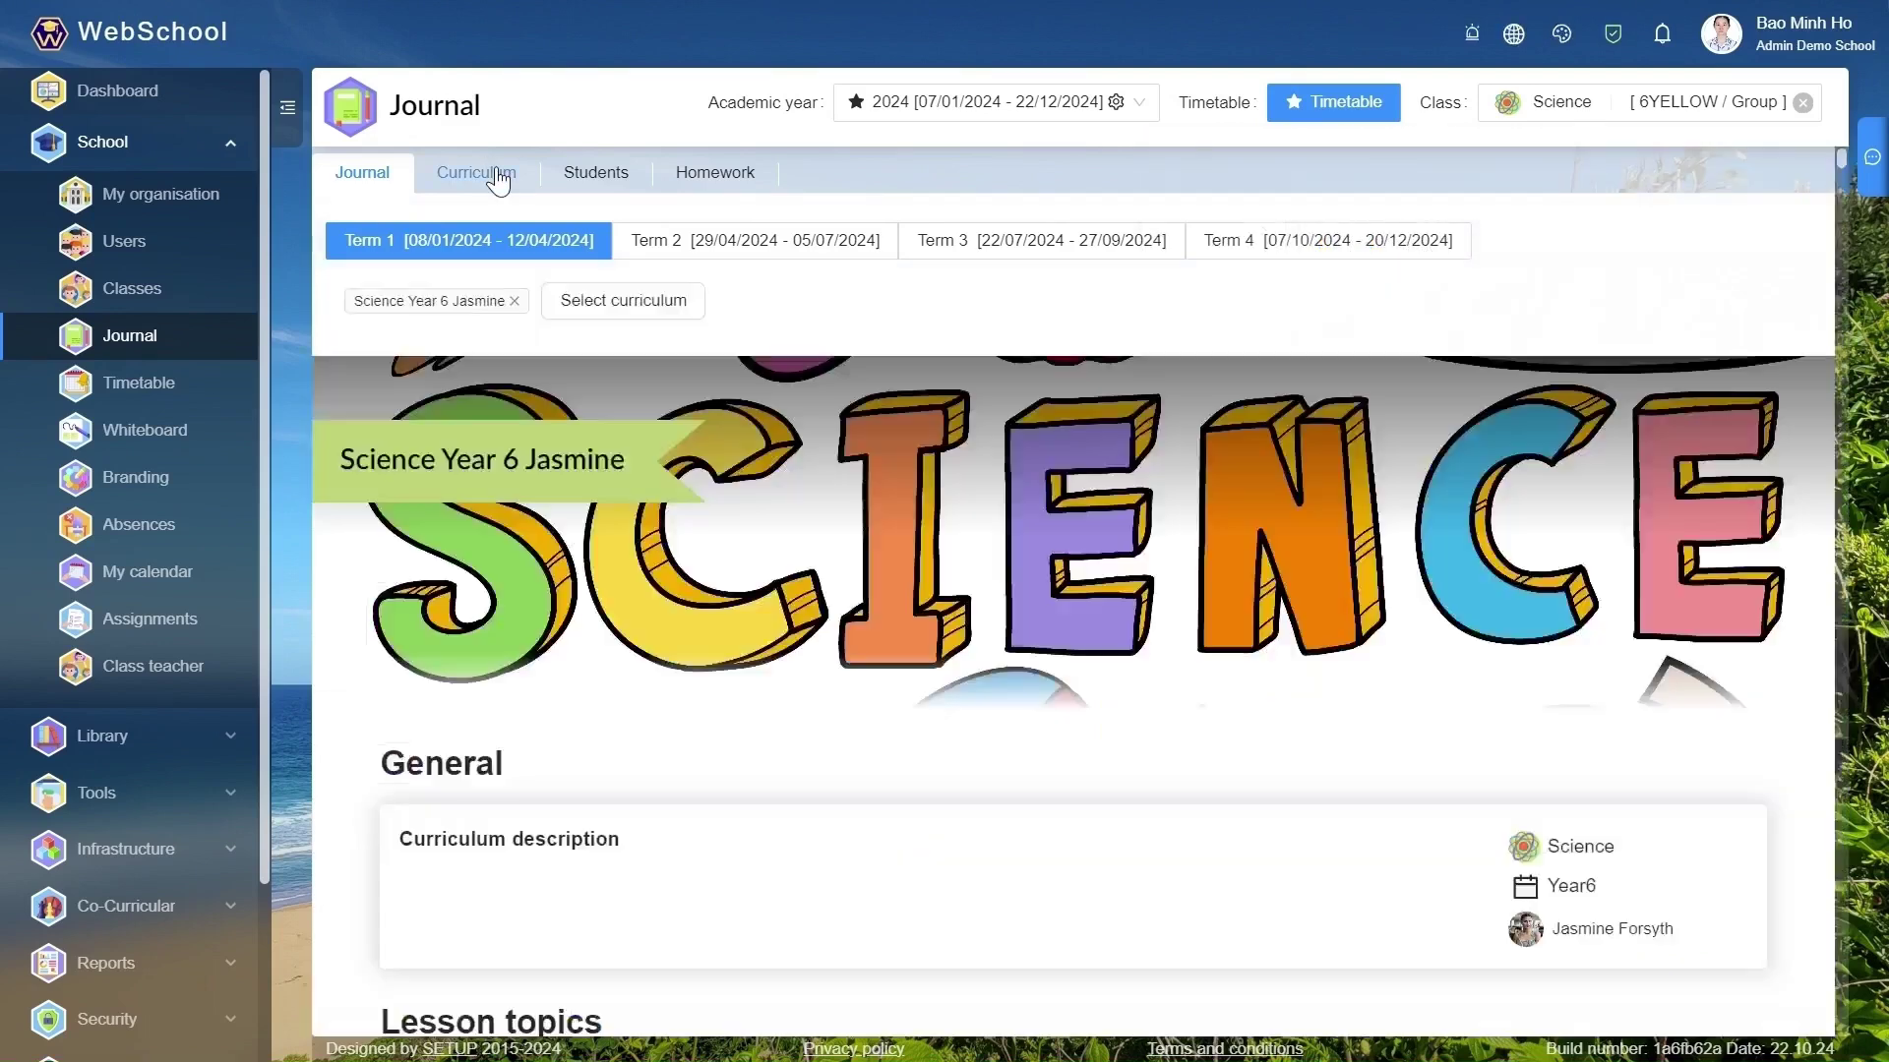
Look through the curricula selectable for the Science 6YELLOW journal, close the selection unchanged, and return to the journal.
left_click(623, 301)
left_click(331, 298)
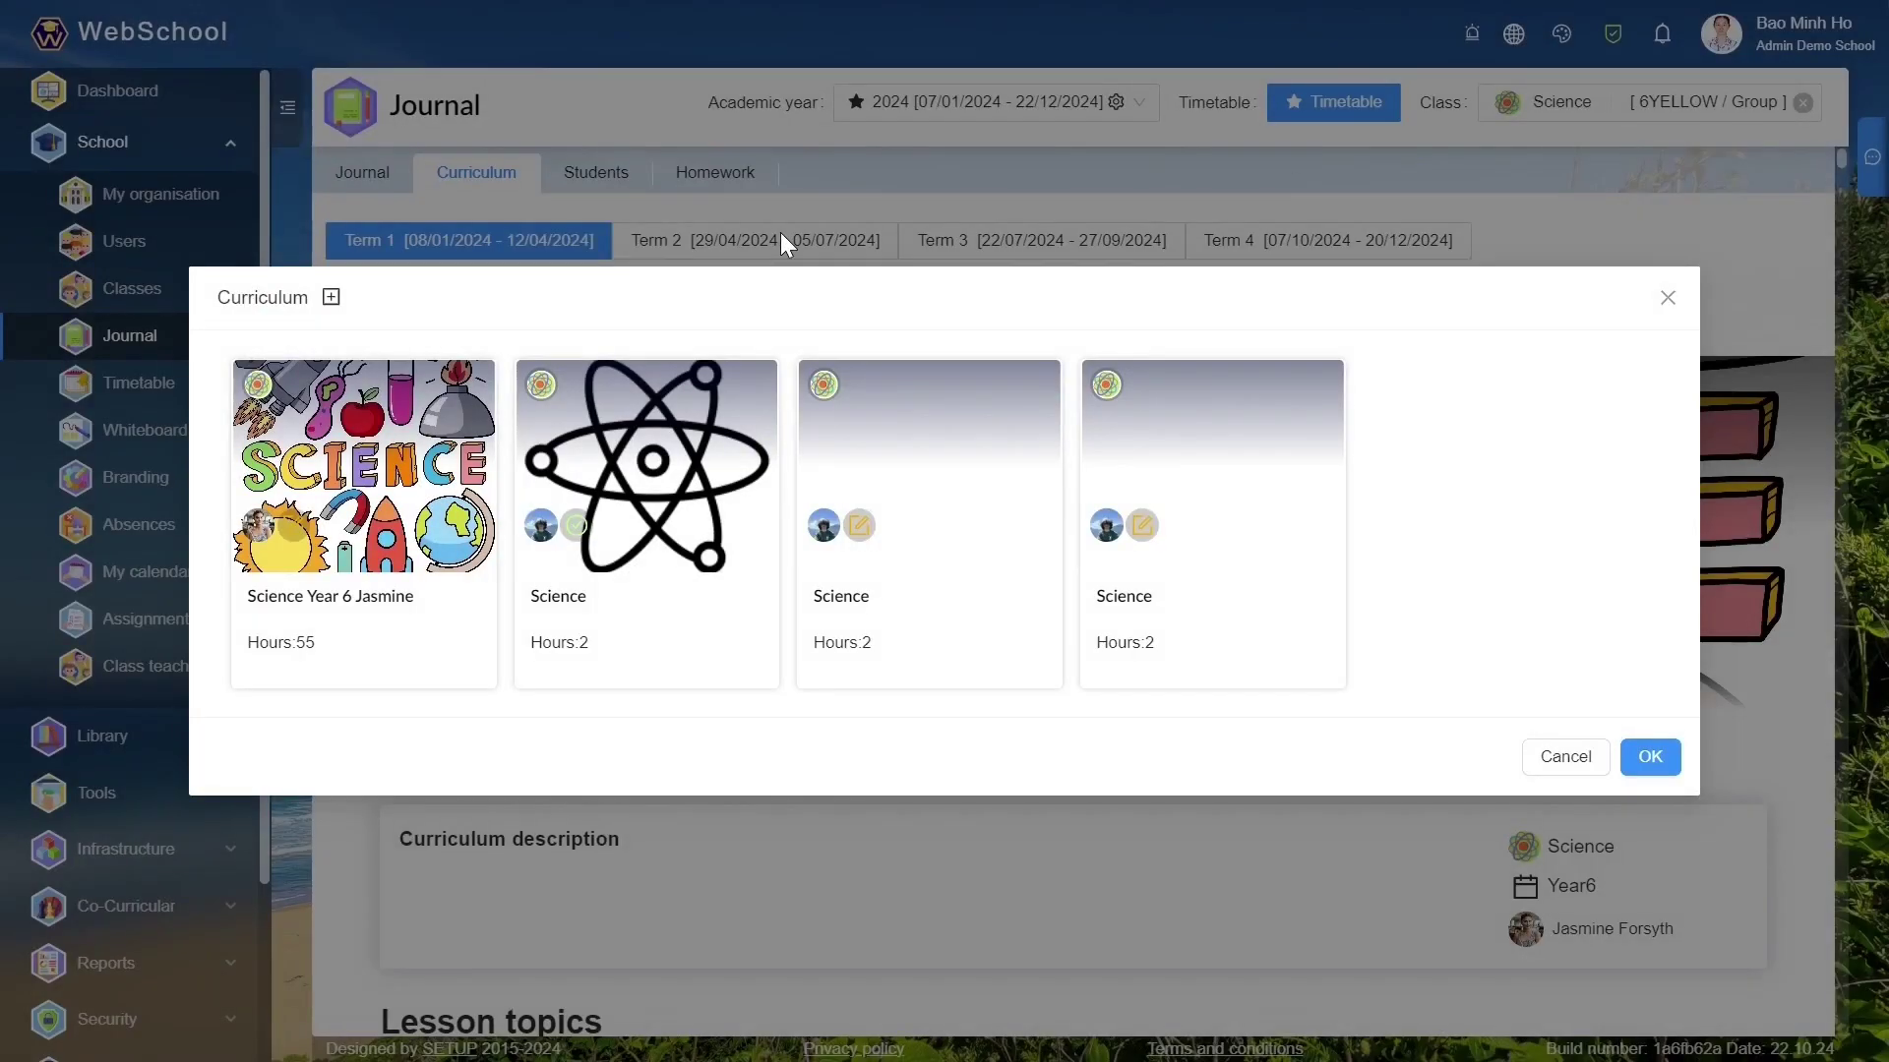
left_click(1668, 297)
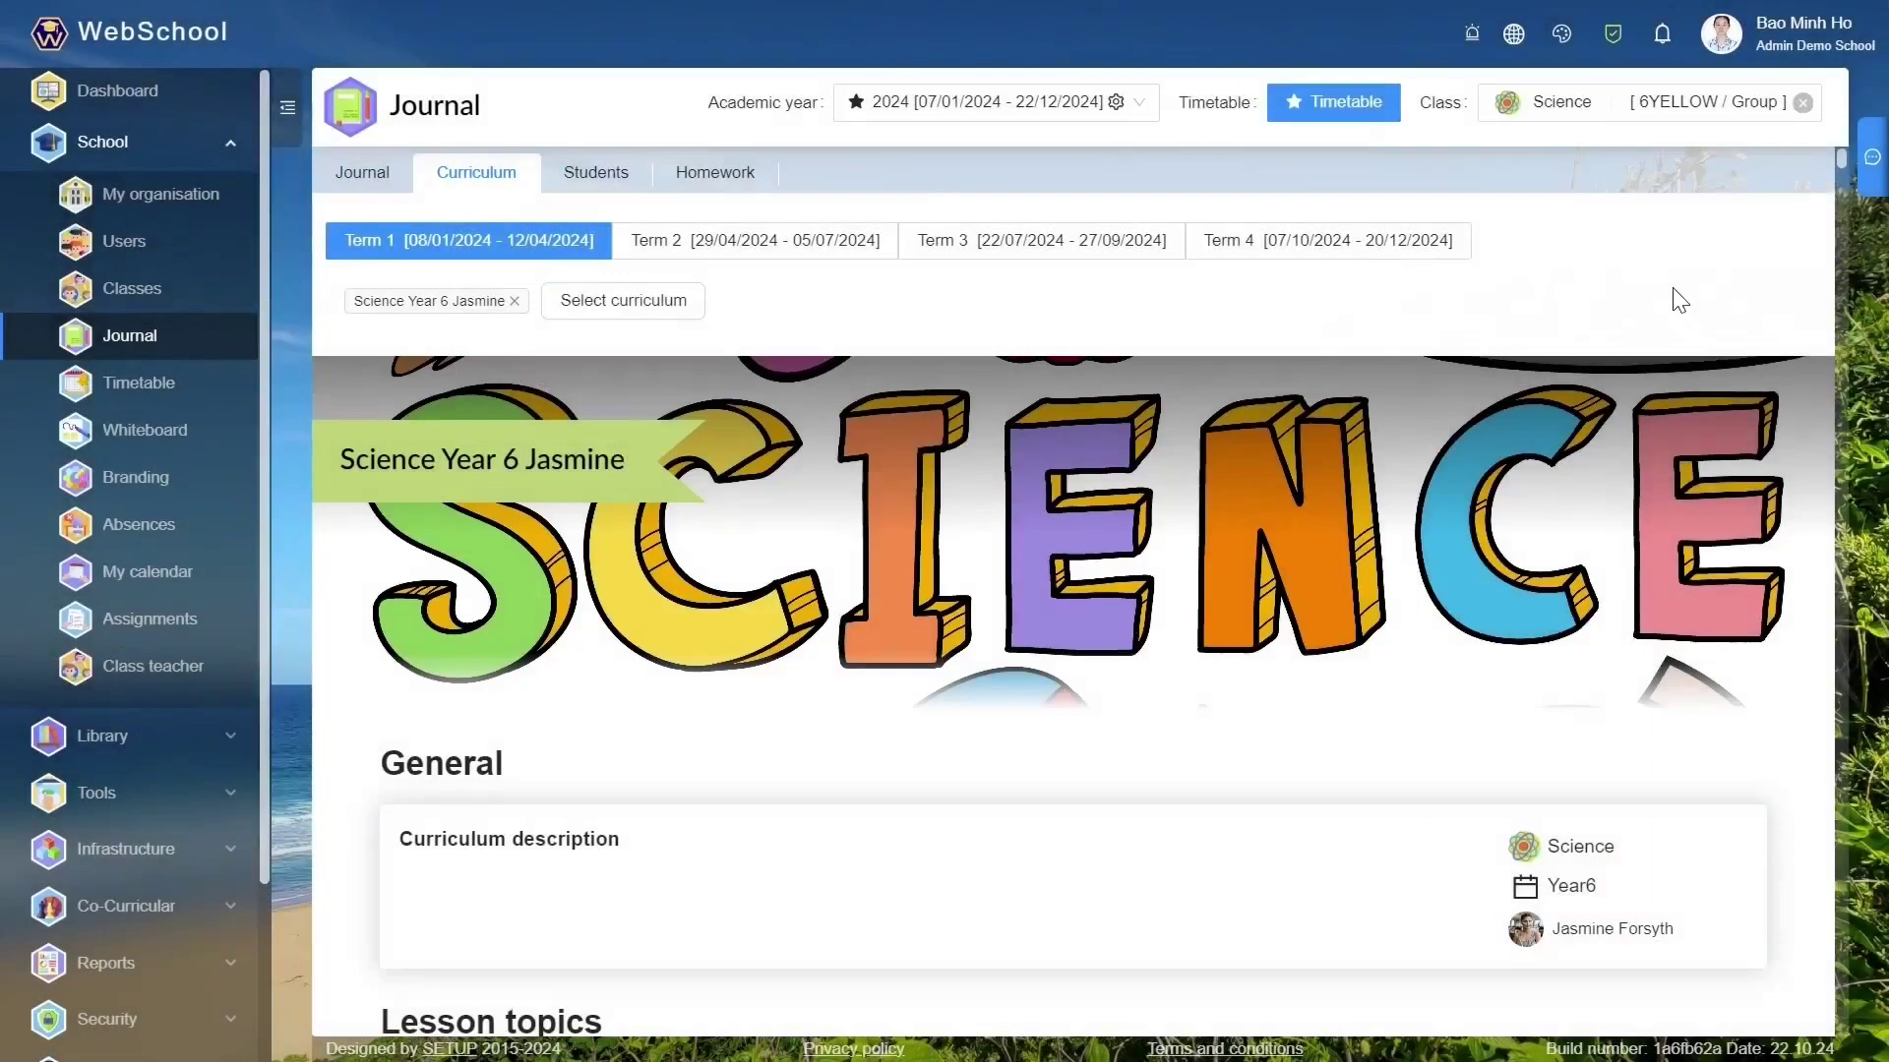
left_click(363, 173)
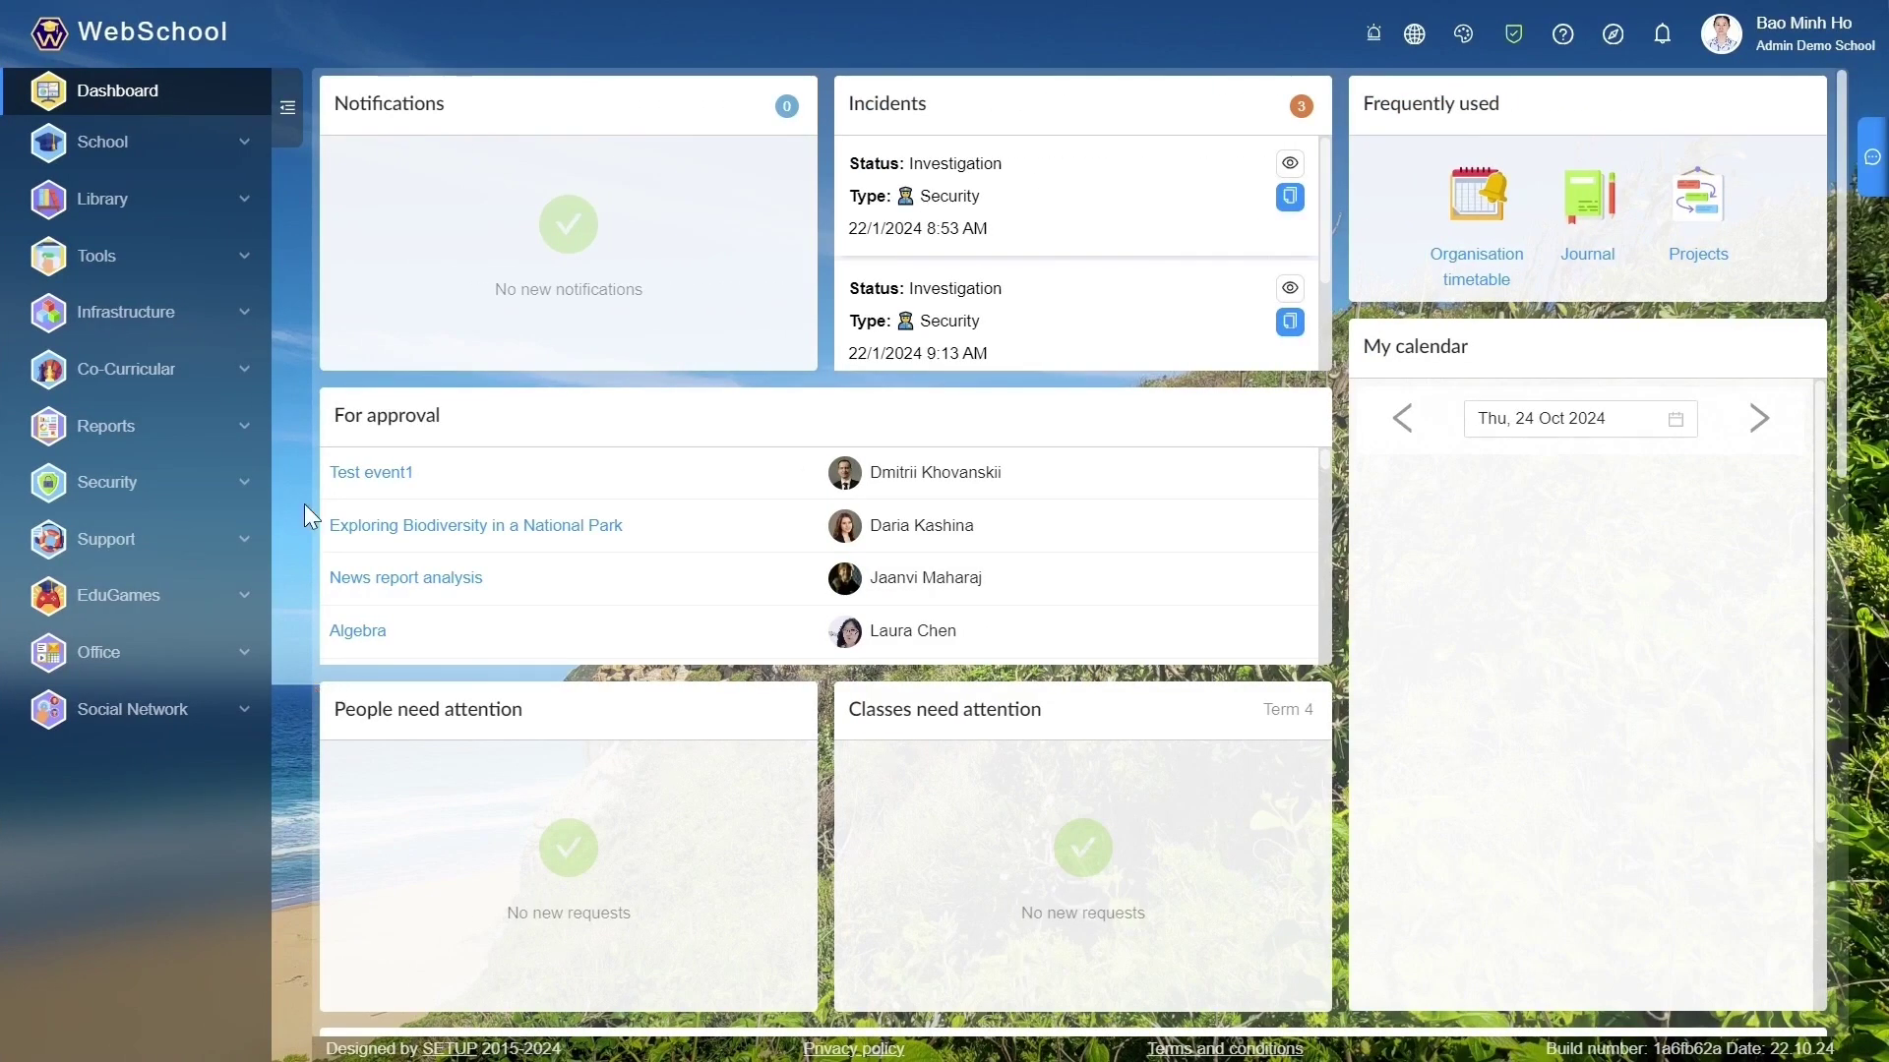
Open the school's Class teacher page and switch the 2024 class to Dance, 6YELLOW / Group.
left_click(172, 162)
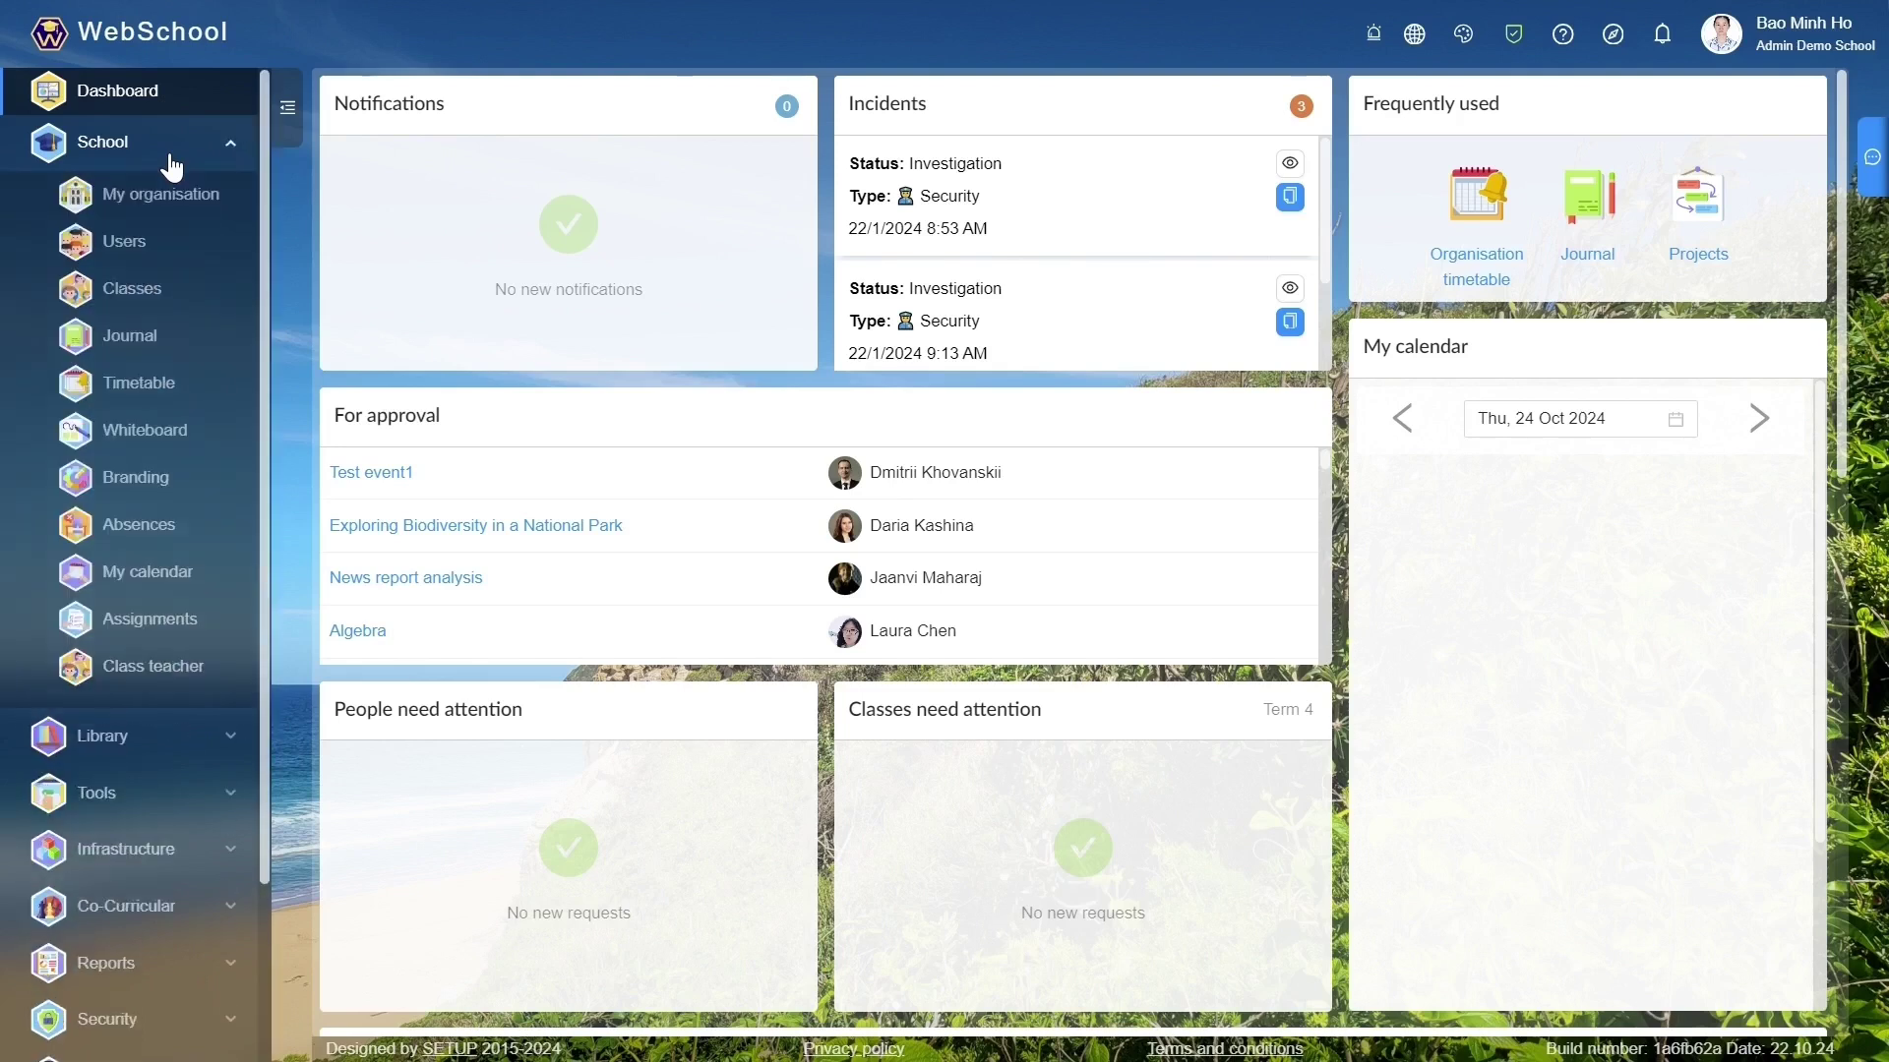
left_click(171, 695)
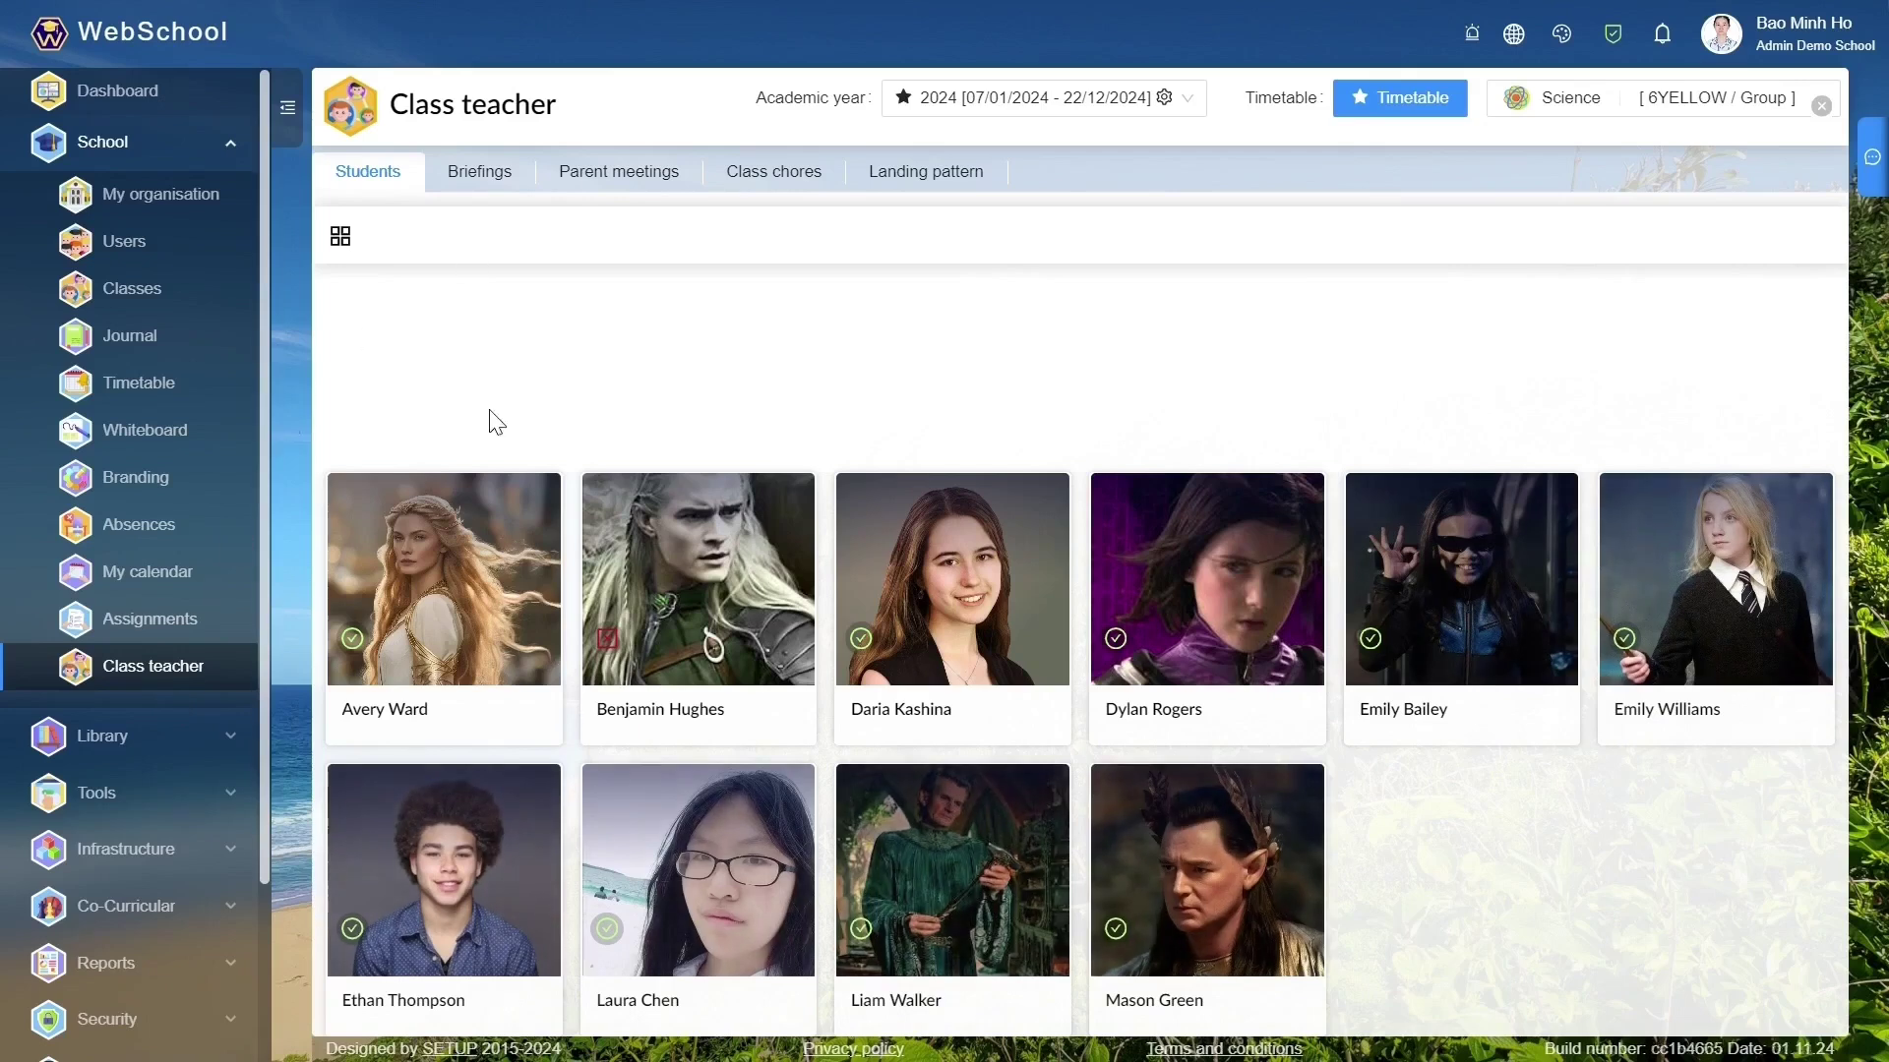
left_click(1202, 106)
left_click(1139, 258)
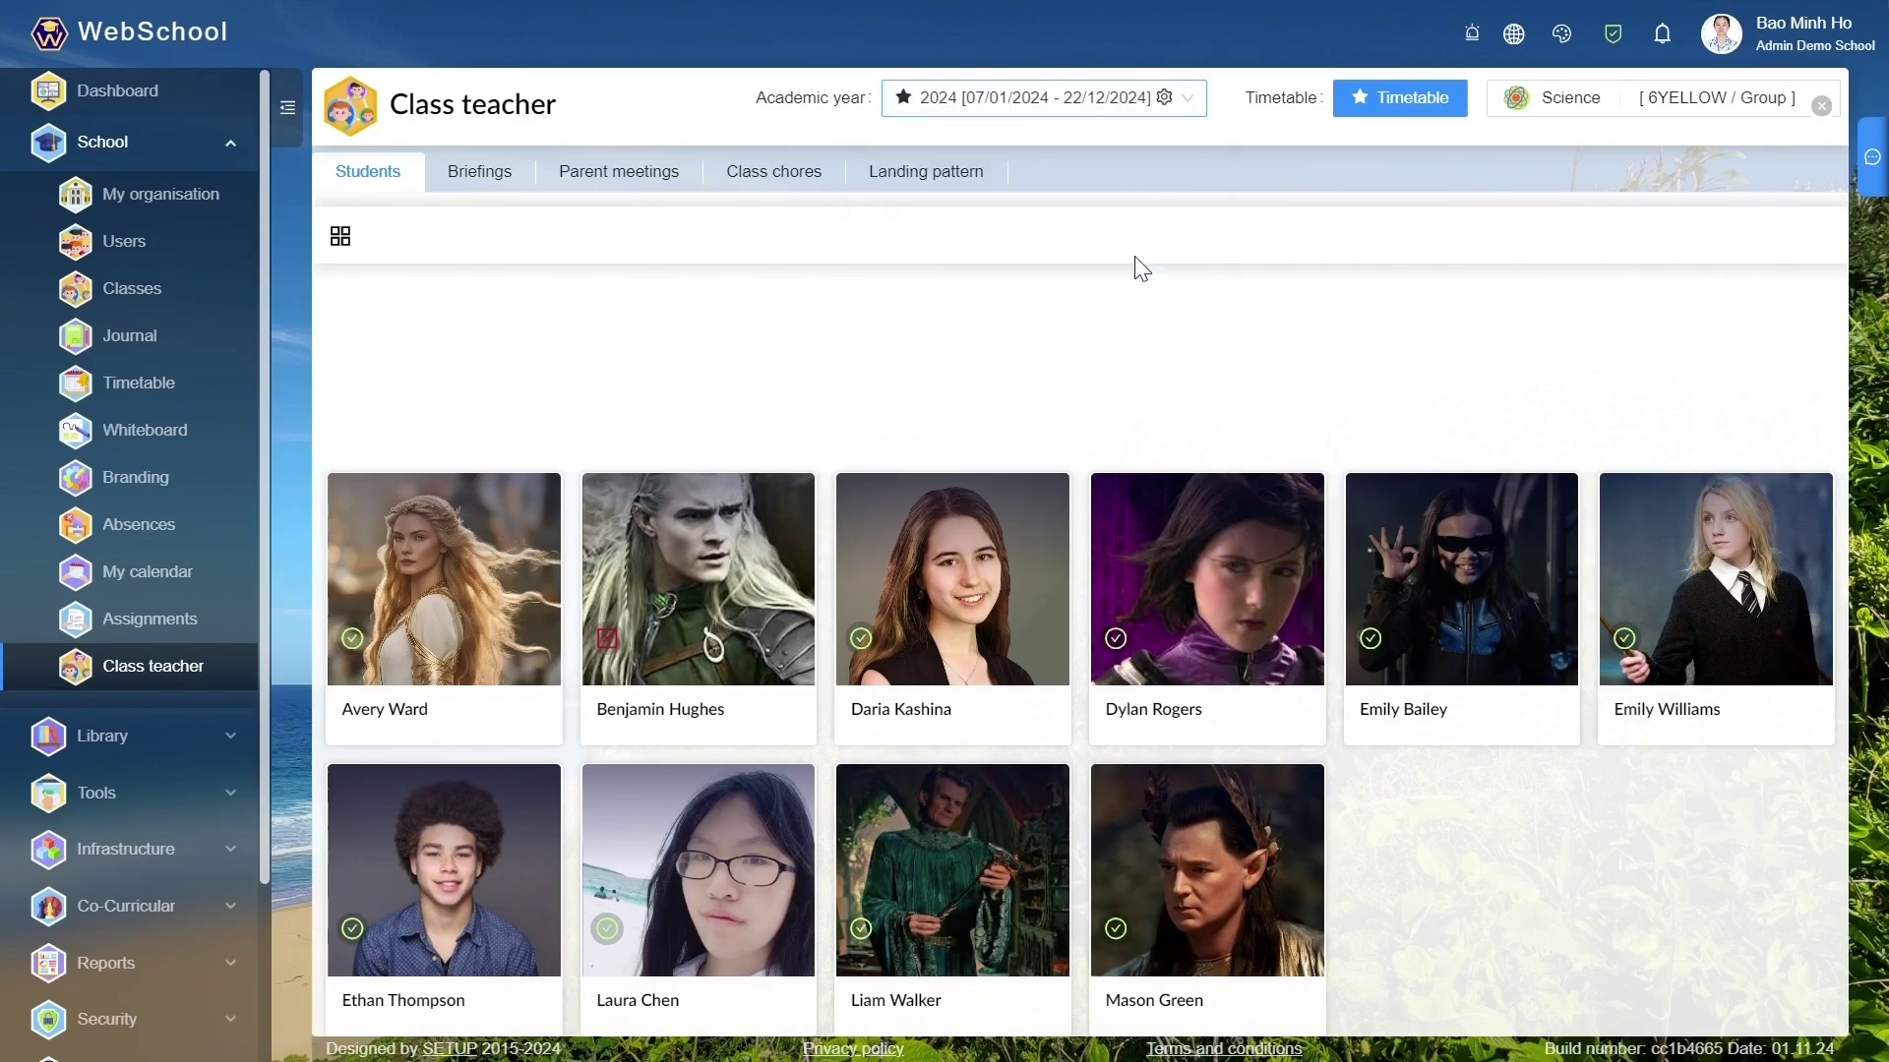
left_click(1613, 97)
left_click(1469, 241)
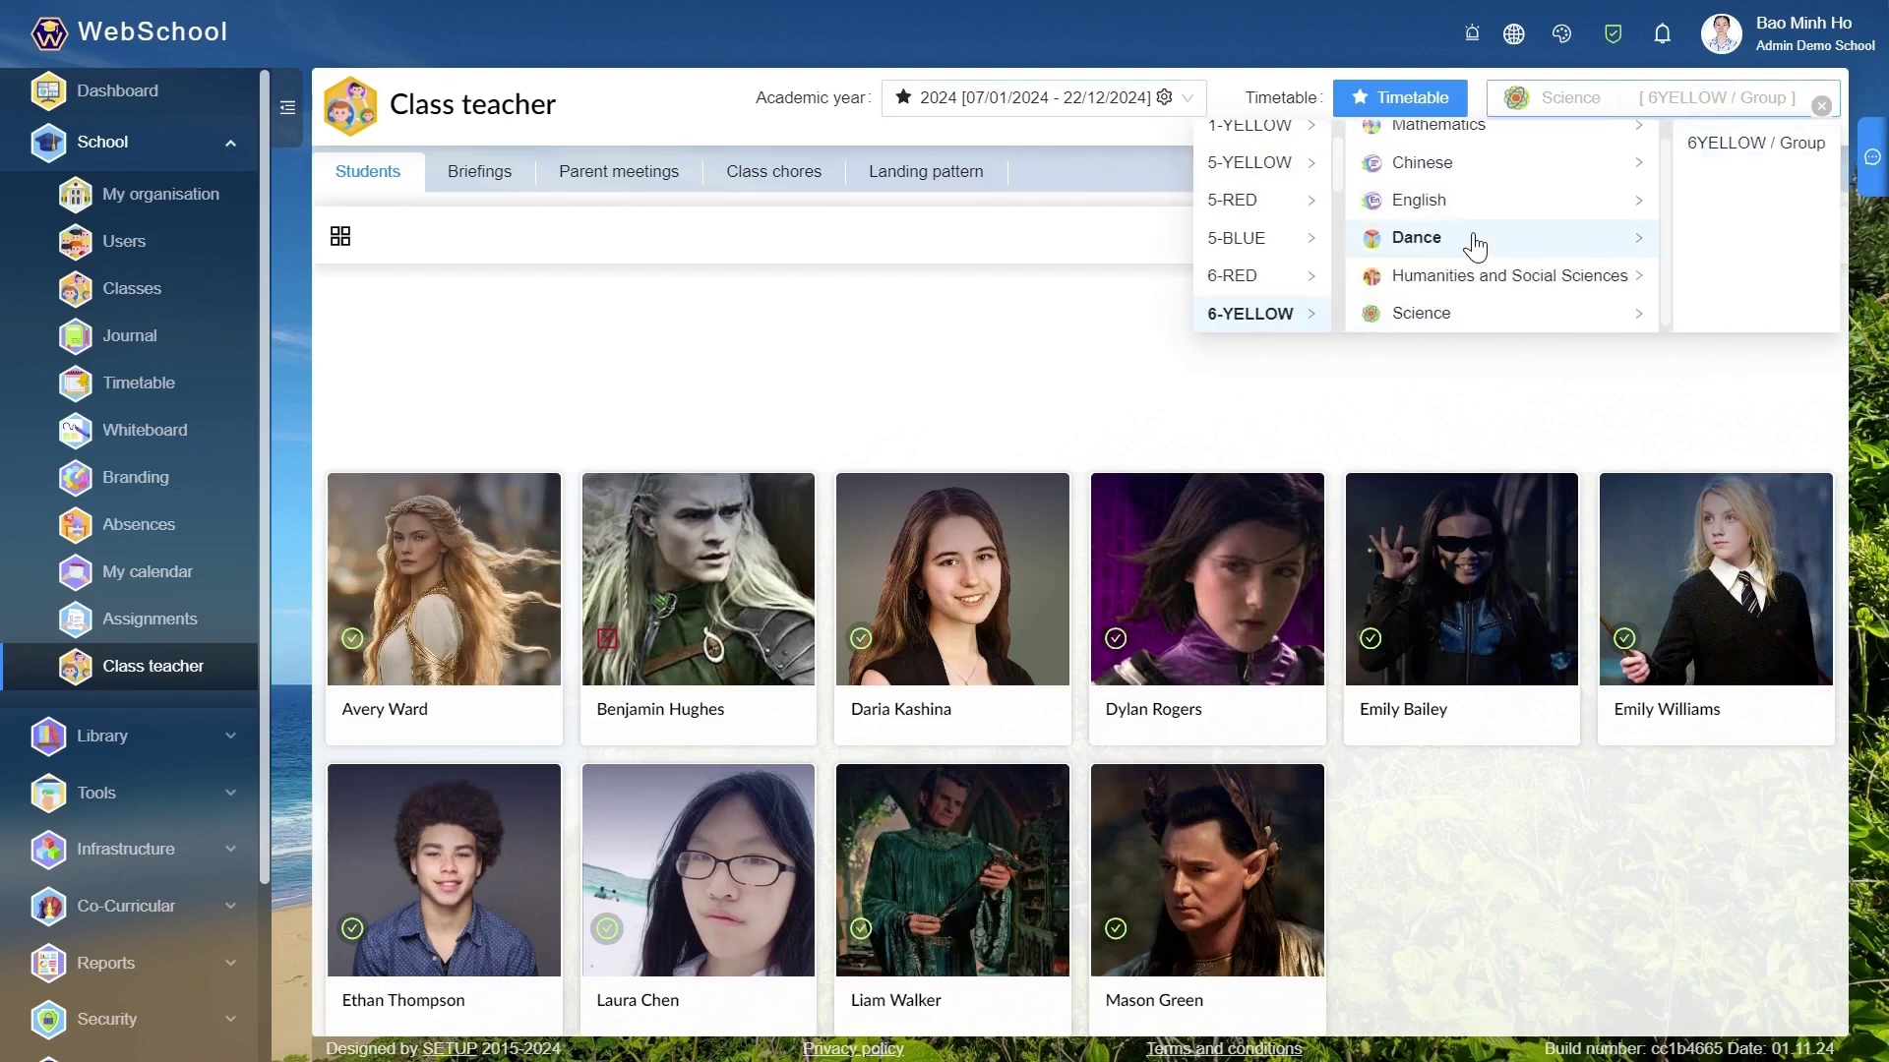
left_click(1748, 143)
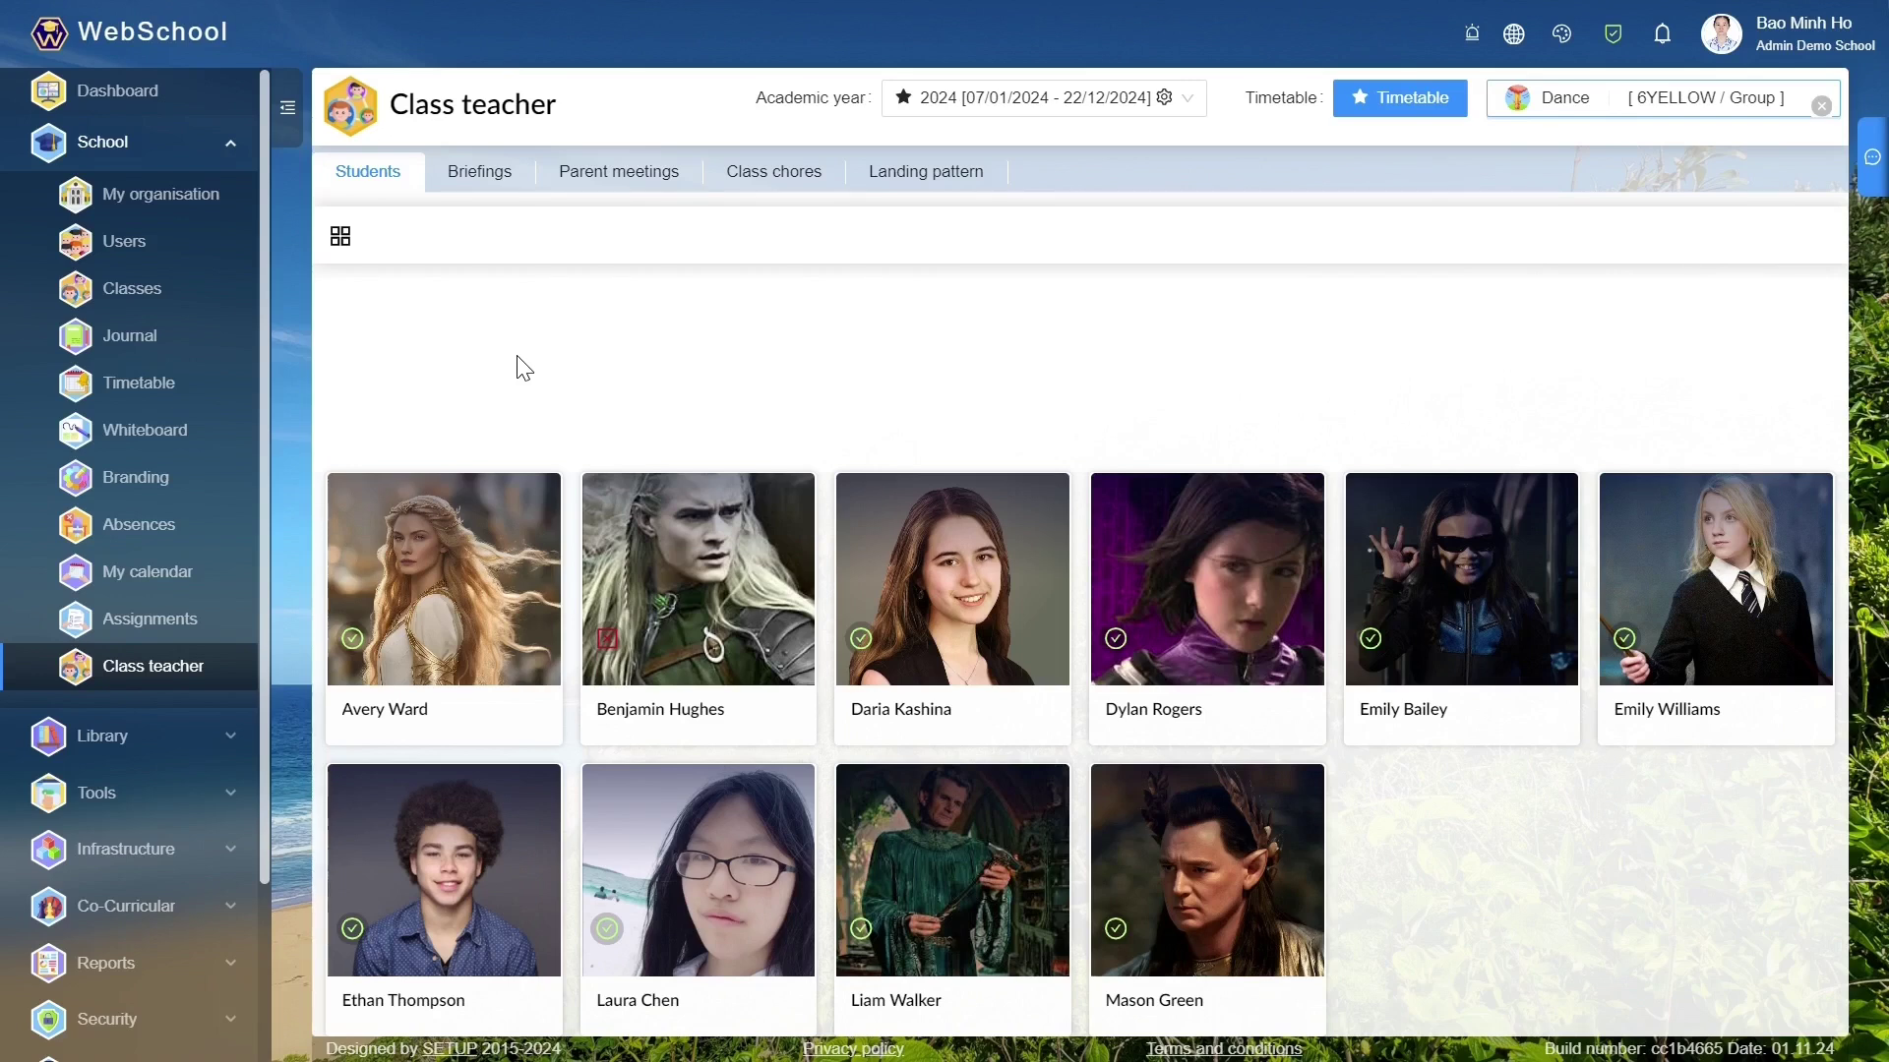
View the class briefings and the forms for adding a briefing and a parent meeting, and close them without saving.
left_click(501, 185)
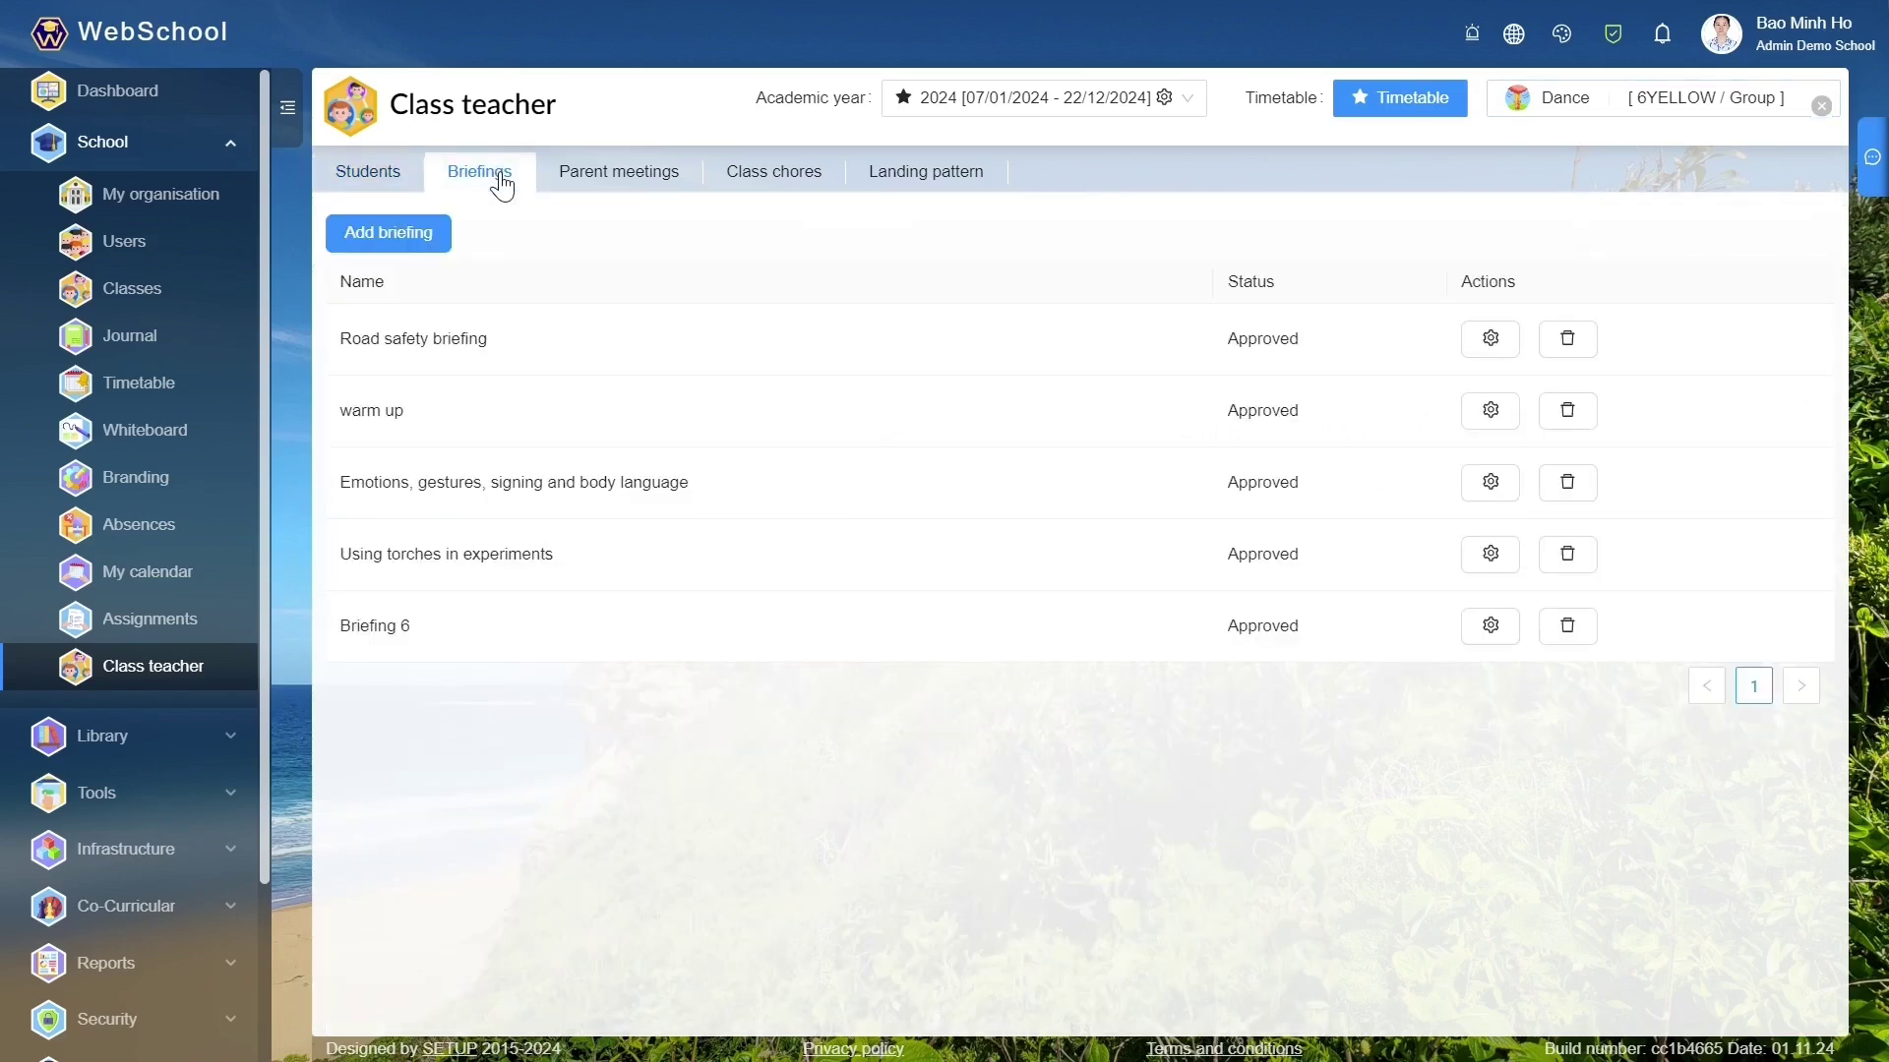
left_click(447, 227)
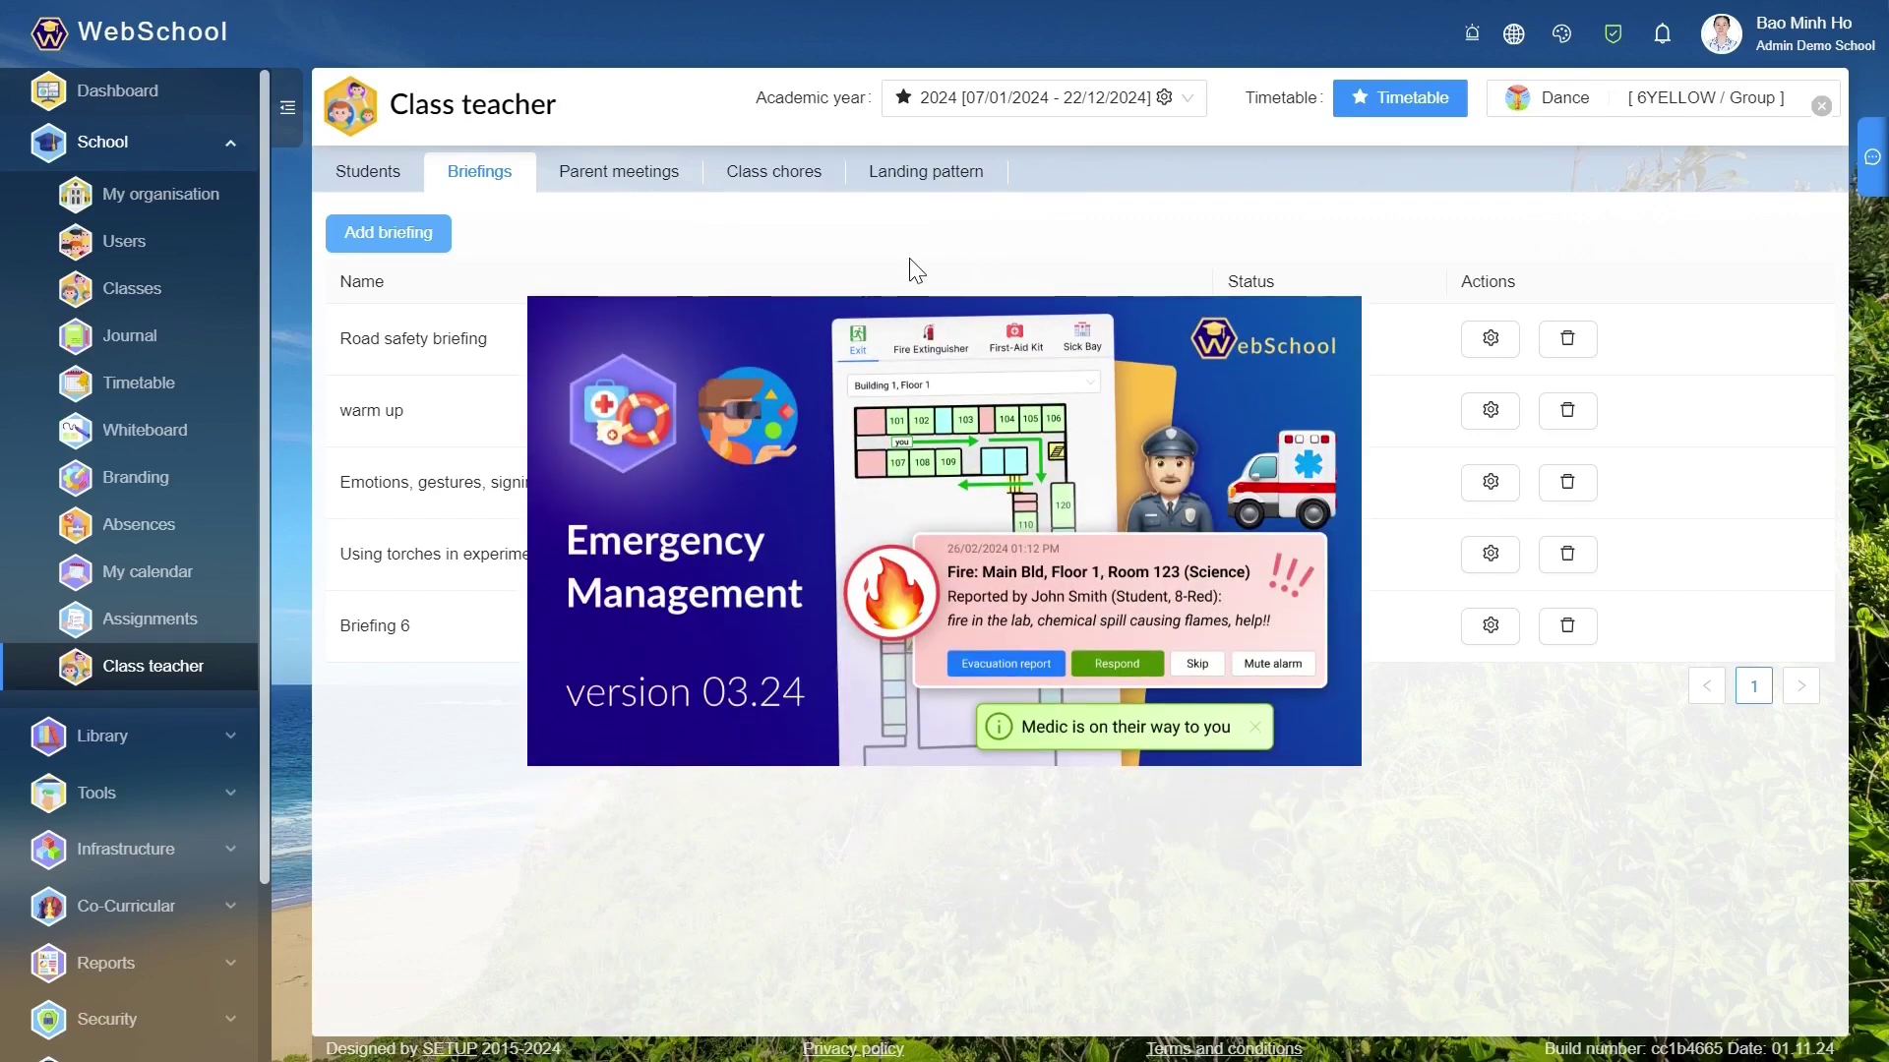
left_click(638, 186)
left_click(404, 230)
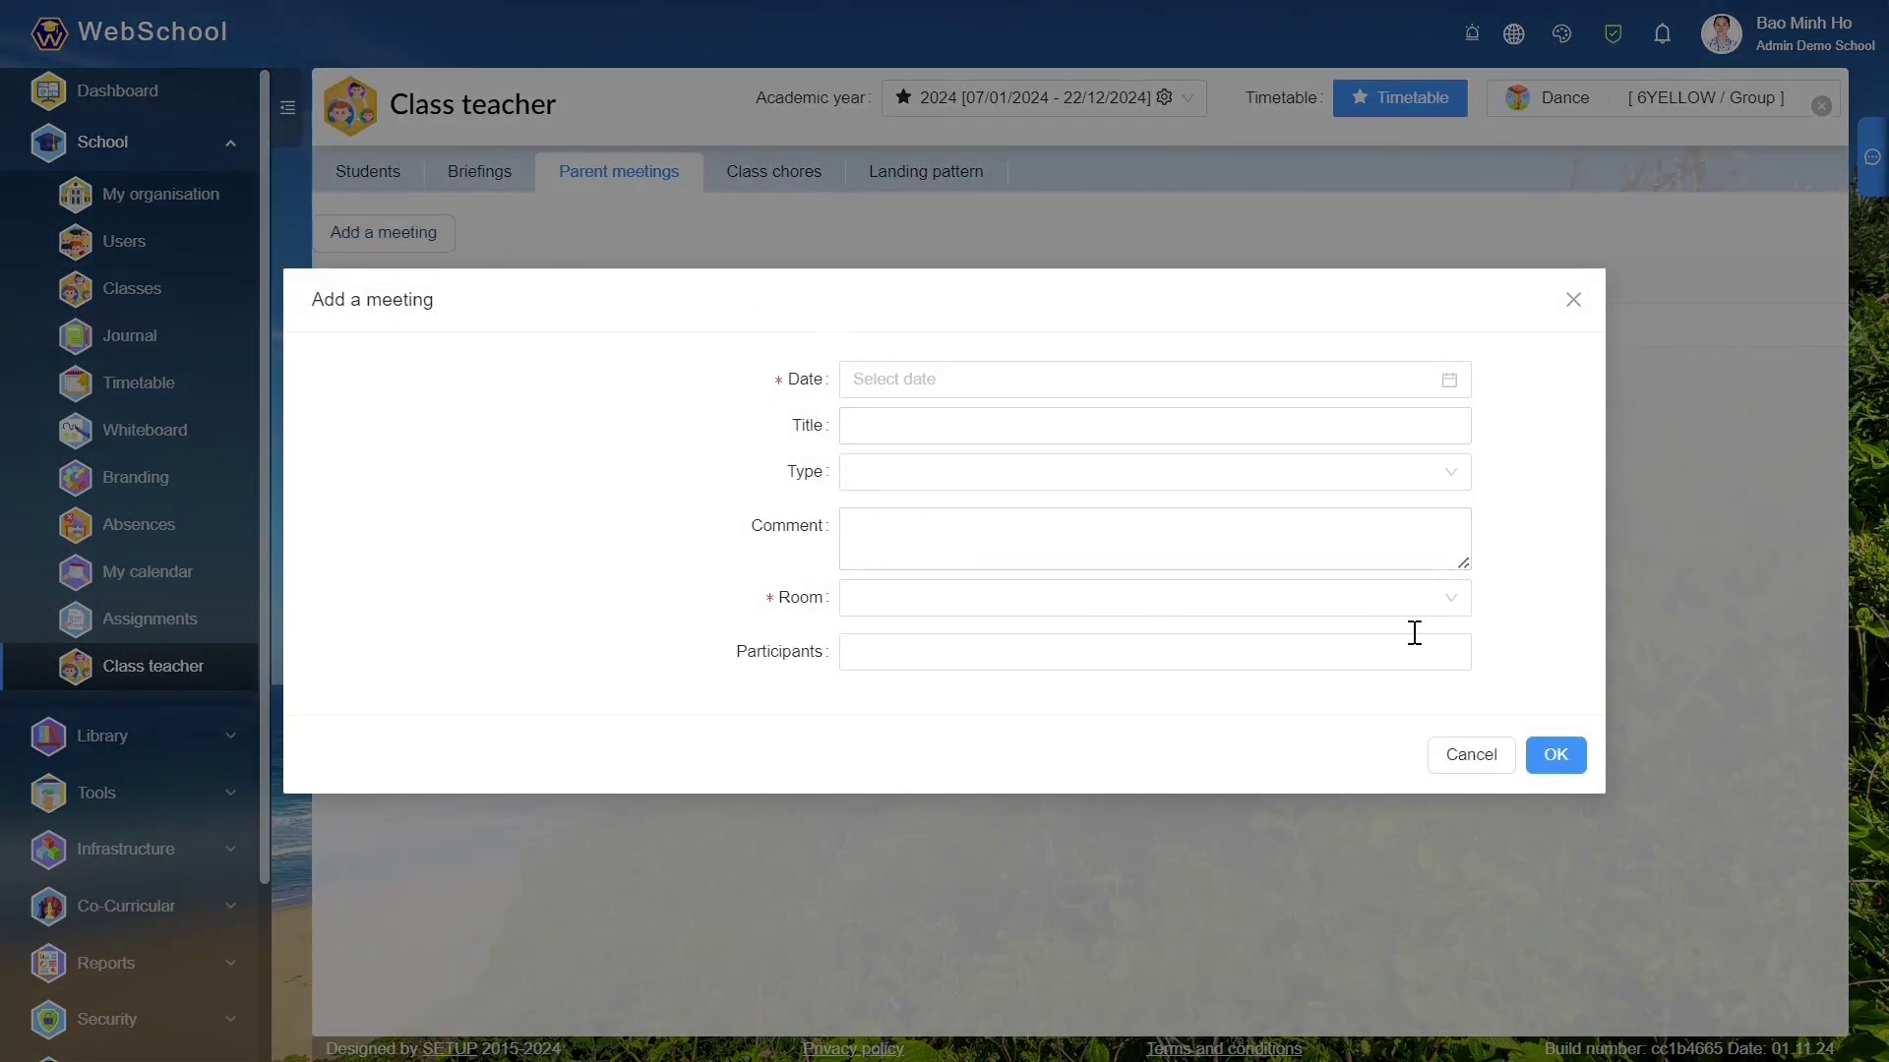
left_click(1574, 301)
Auto-fill the class chores with the Water flowers chore, starting from the first listed student.
left_click(813, 176)
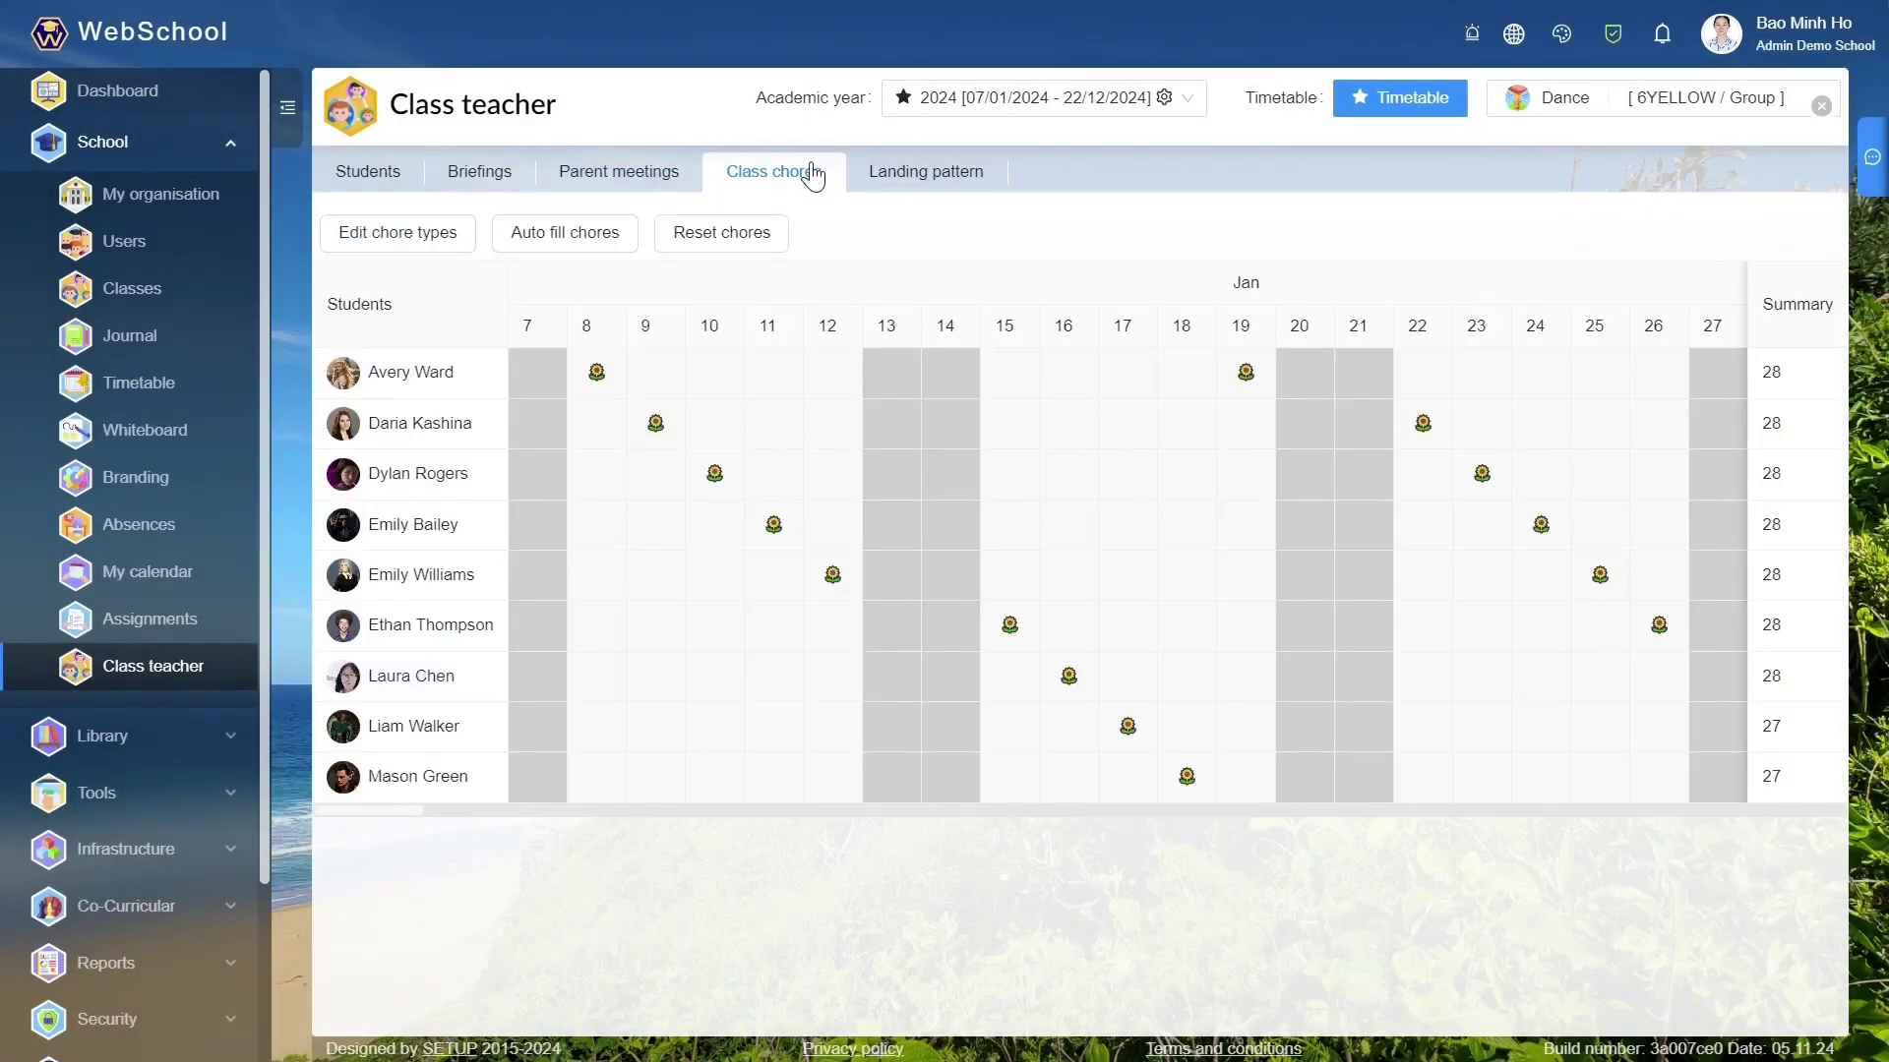
left_click(611, 232)
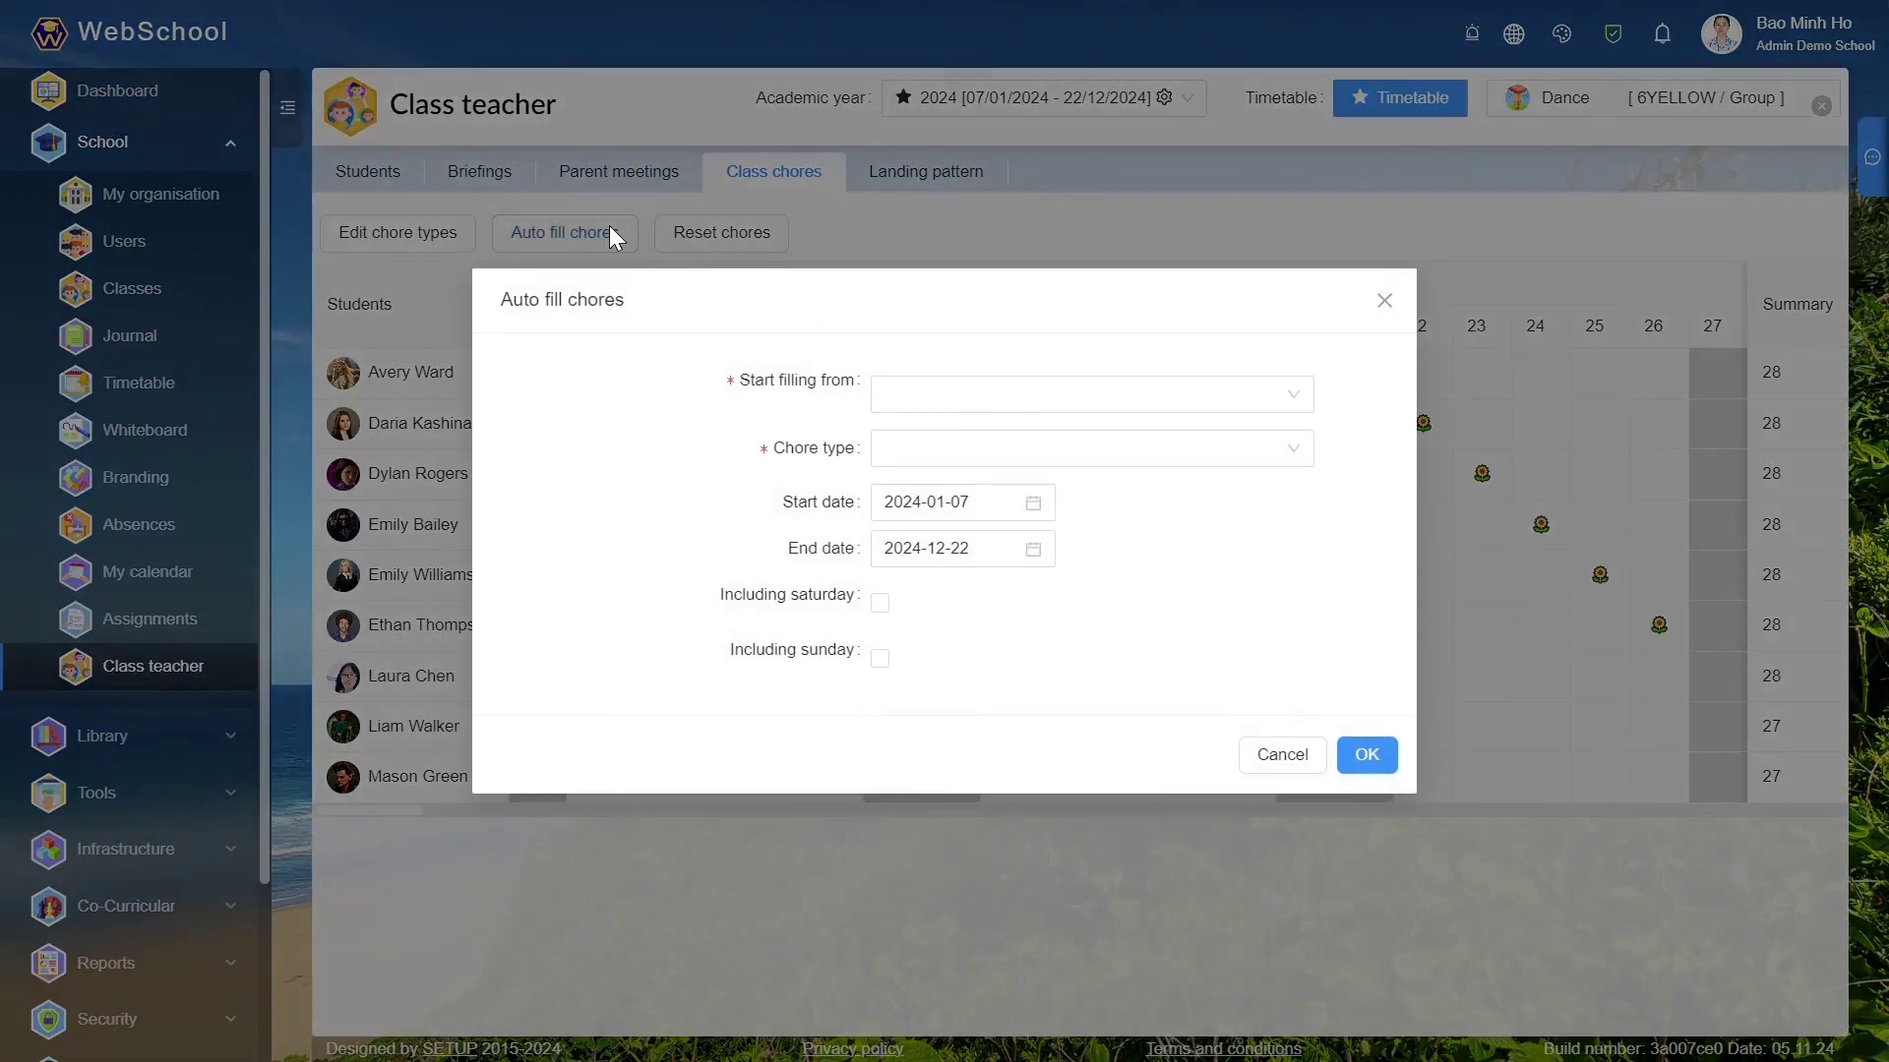
left_click(978, 392)
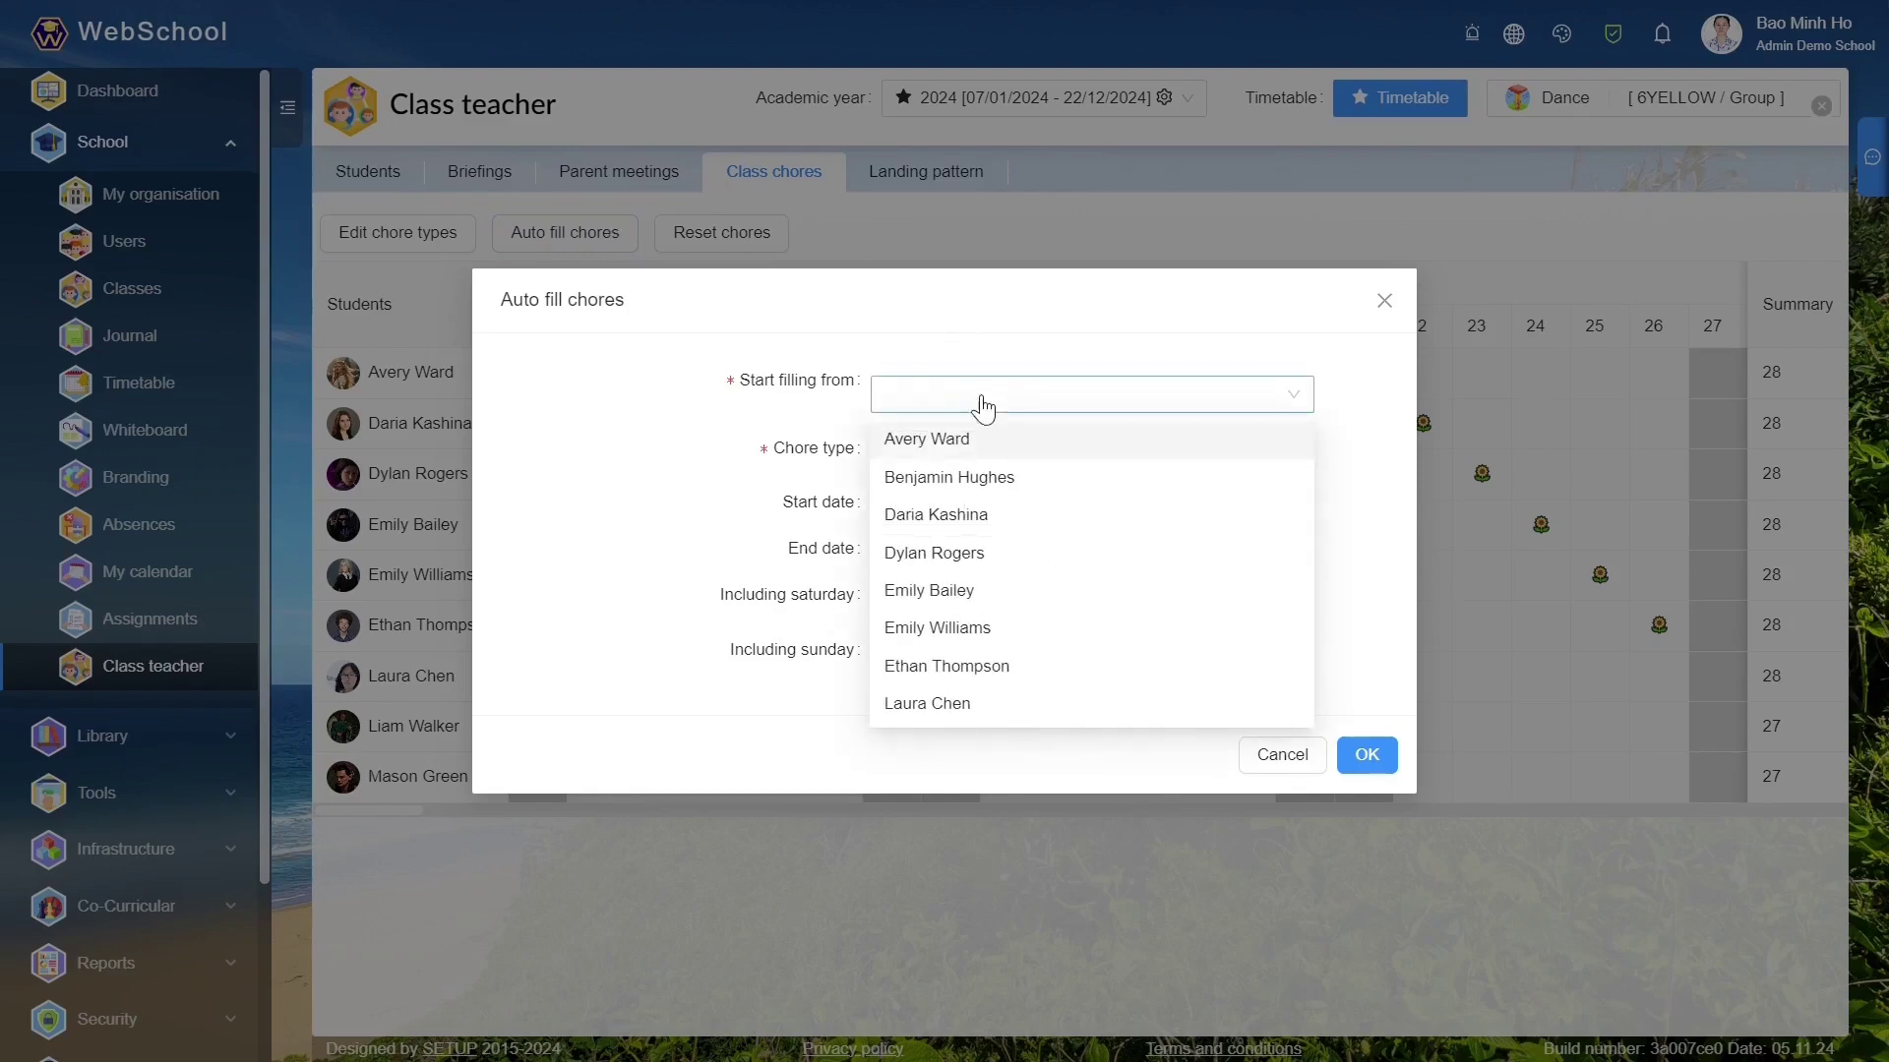
left_click(981, 440)
left_click(996, 447)
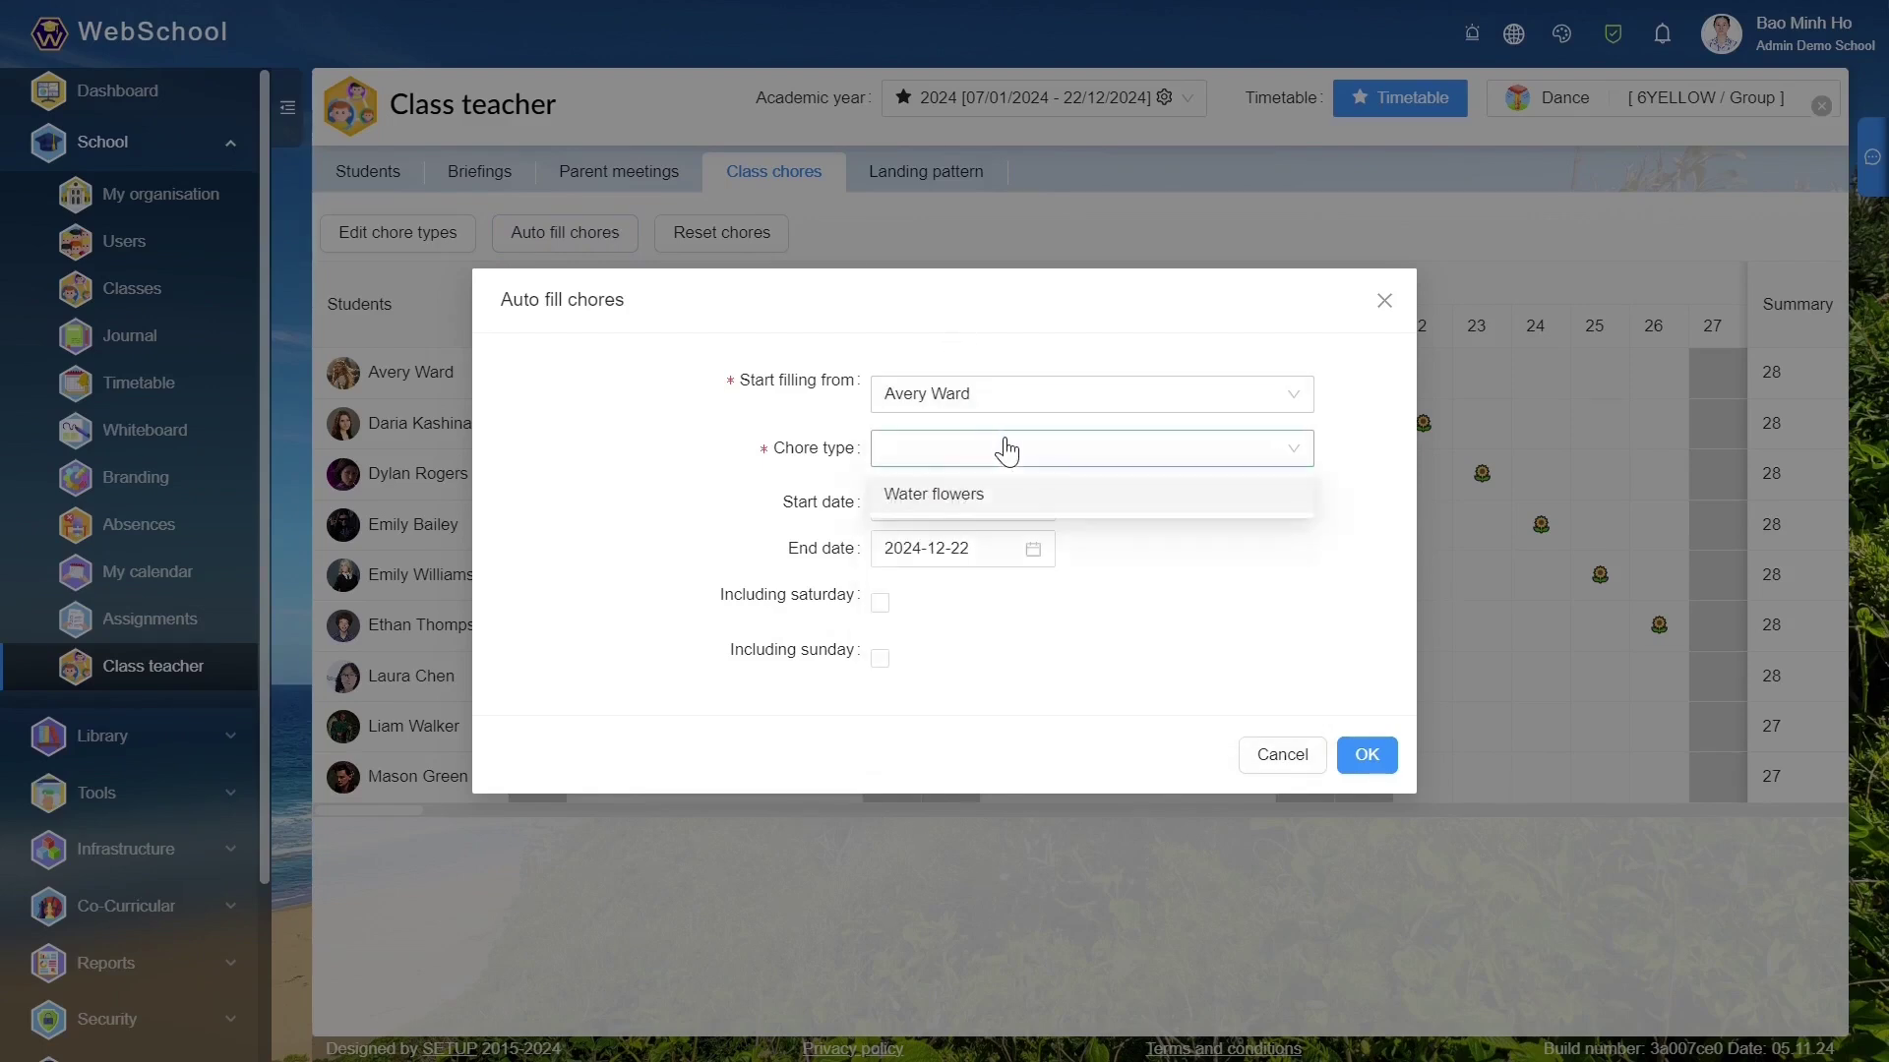
left_click(1034, 501)
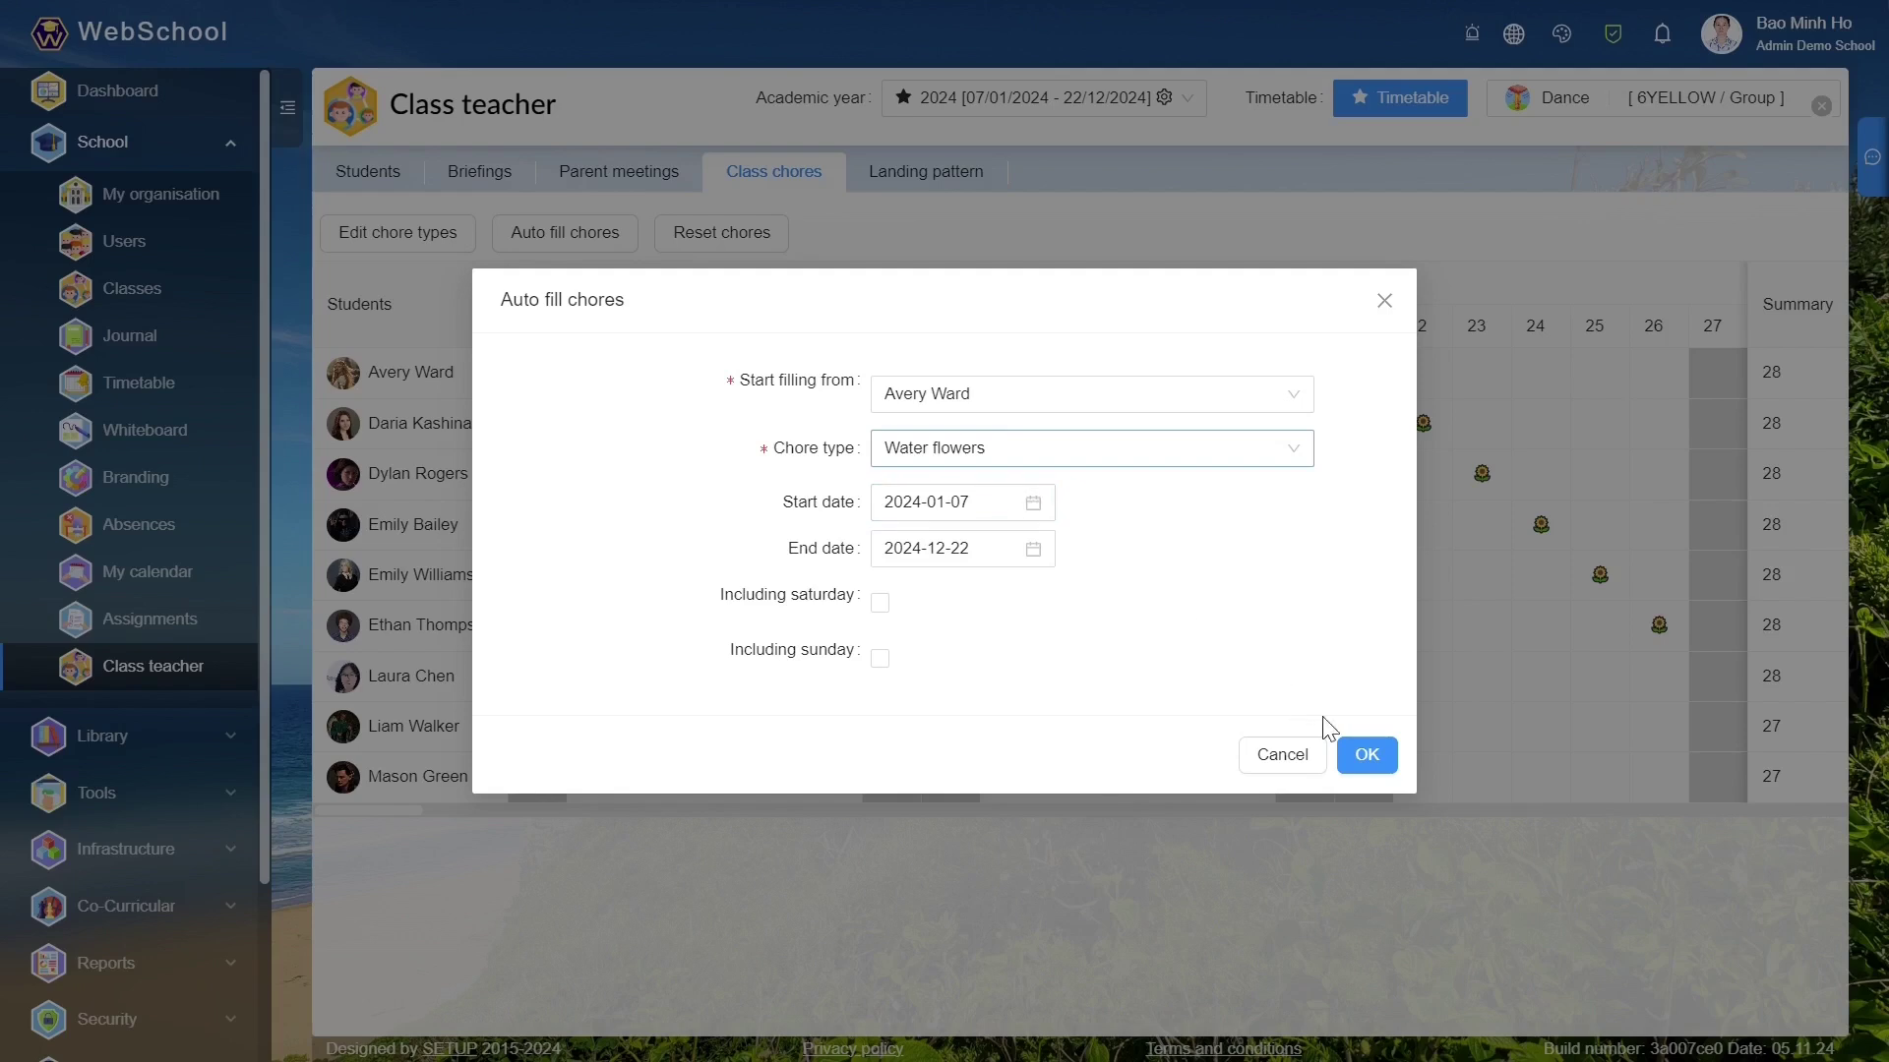
left_click(1360, 766)
View the class landing pattern, and open the rating for the first student in the class list.
left_click(957, 178)
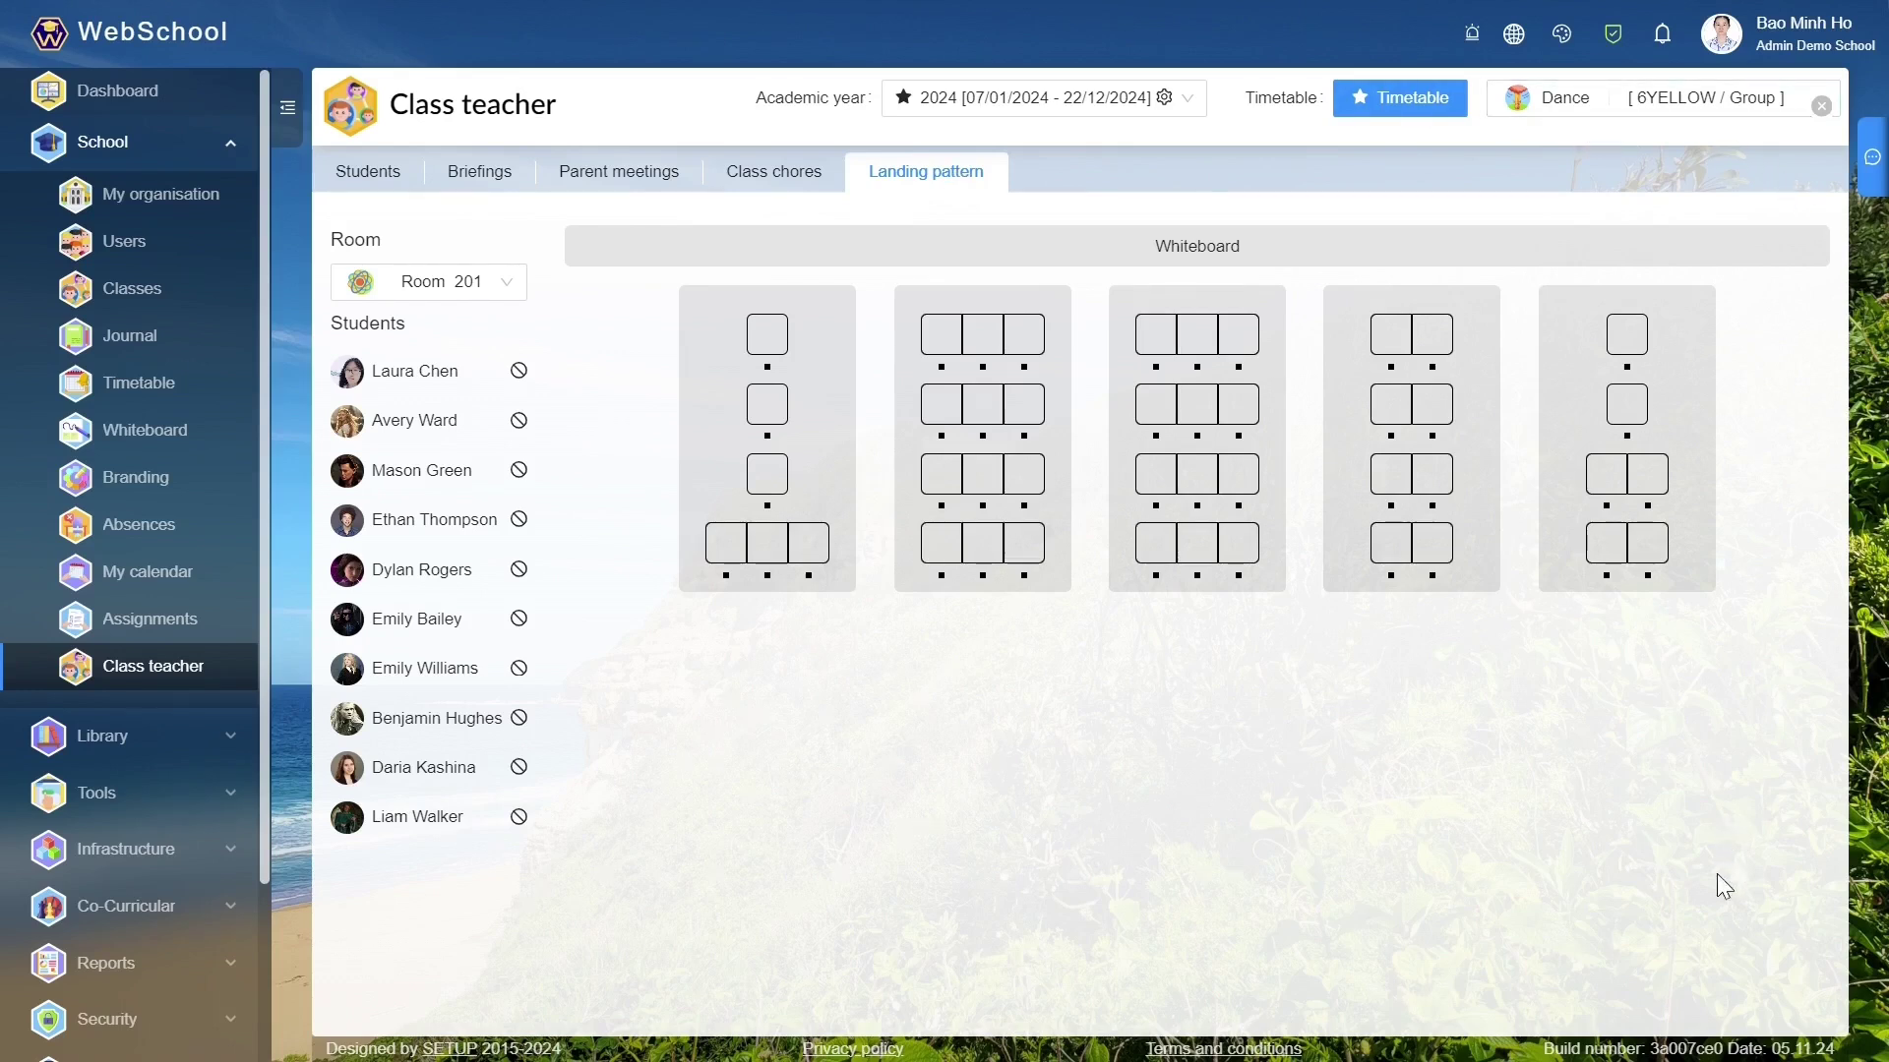
left_click(368, 173)
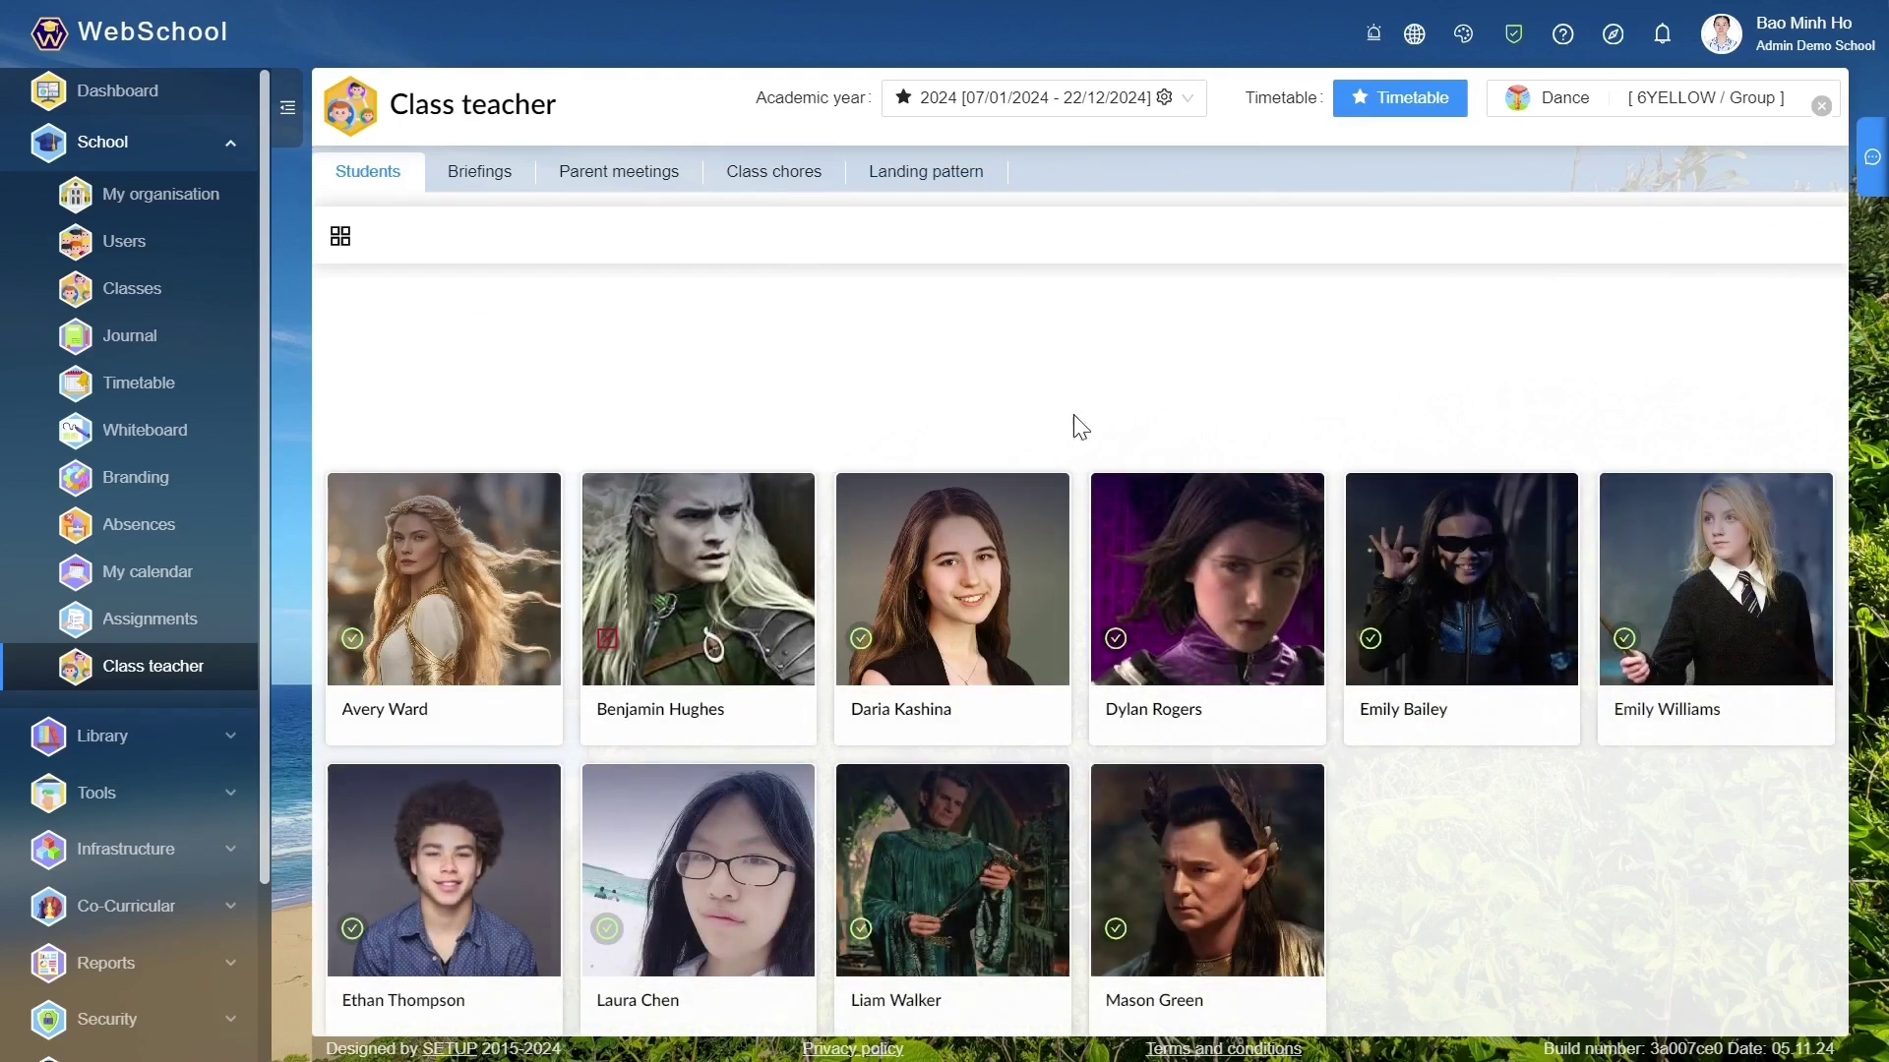
right_click(460, 582)
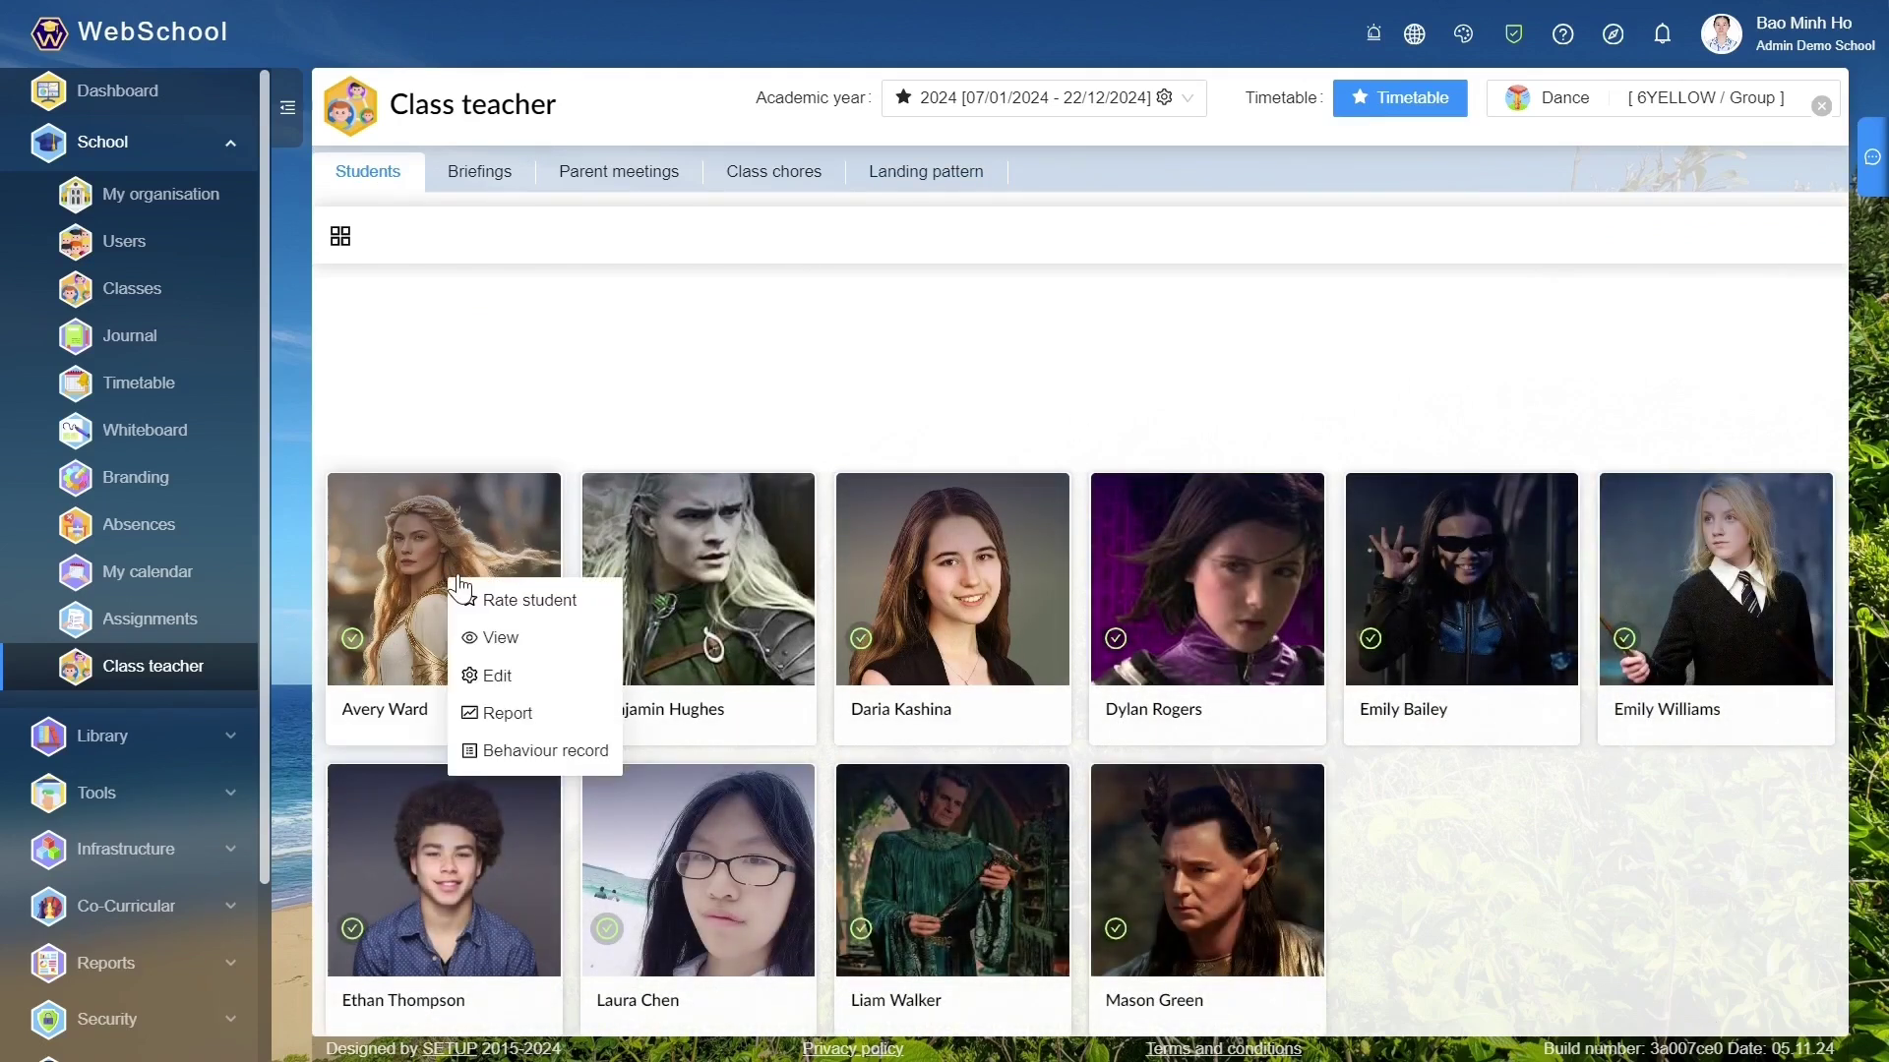
left_click(524, 602)
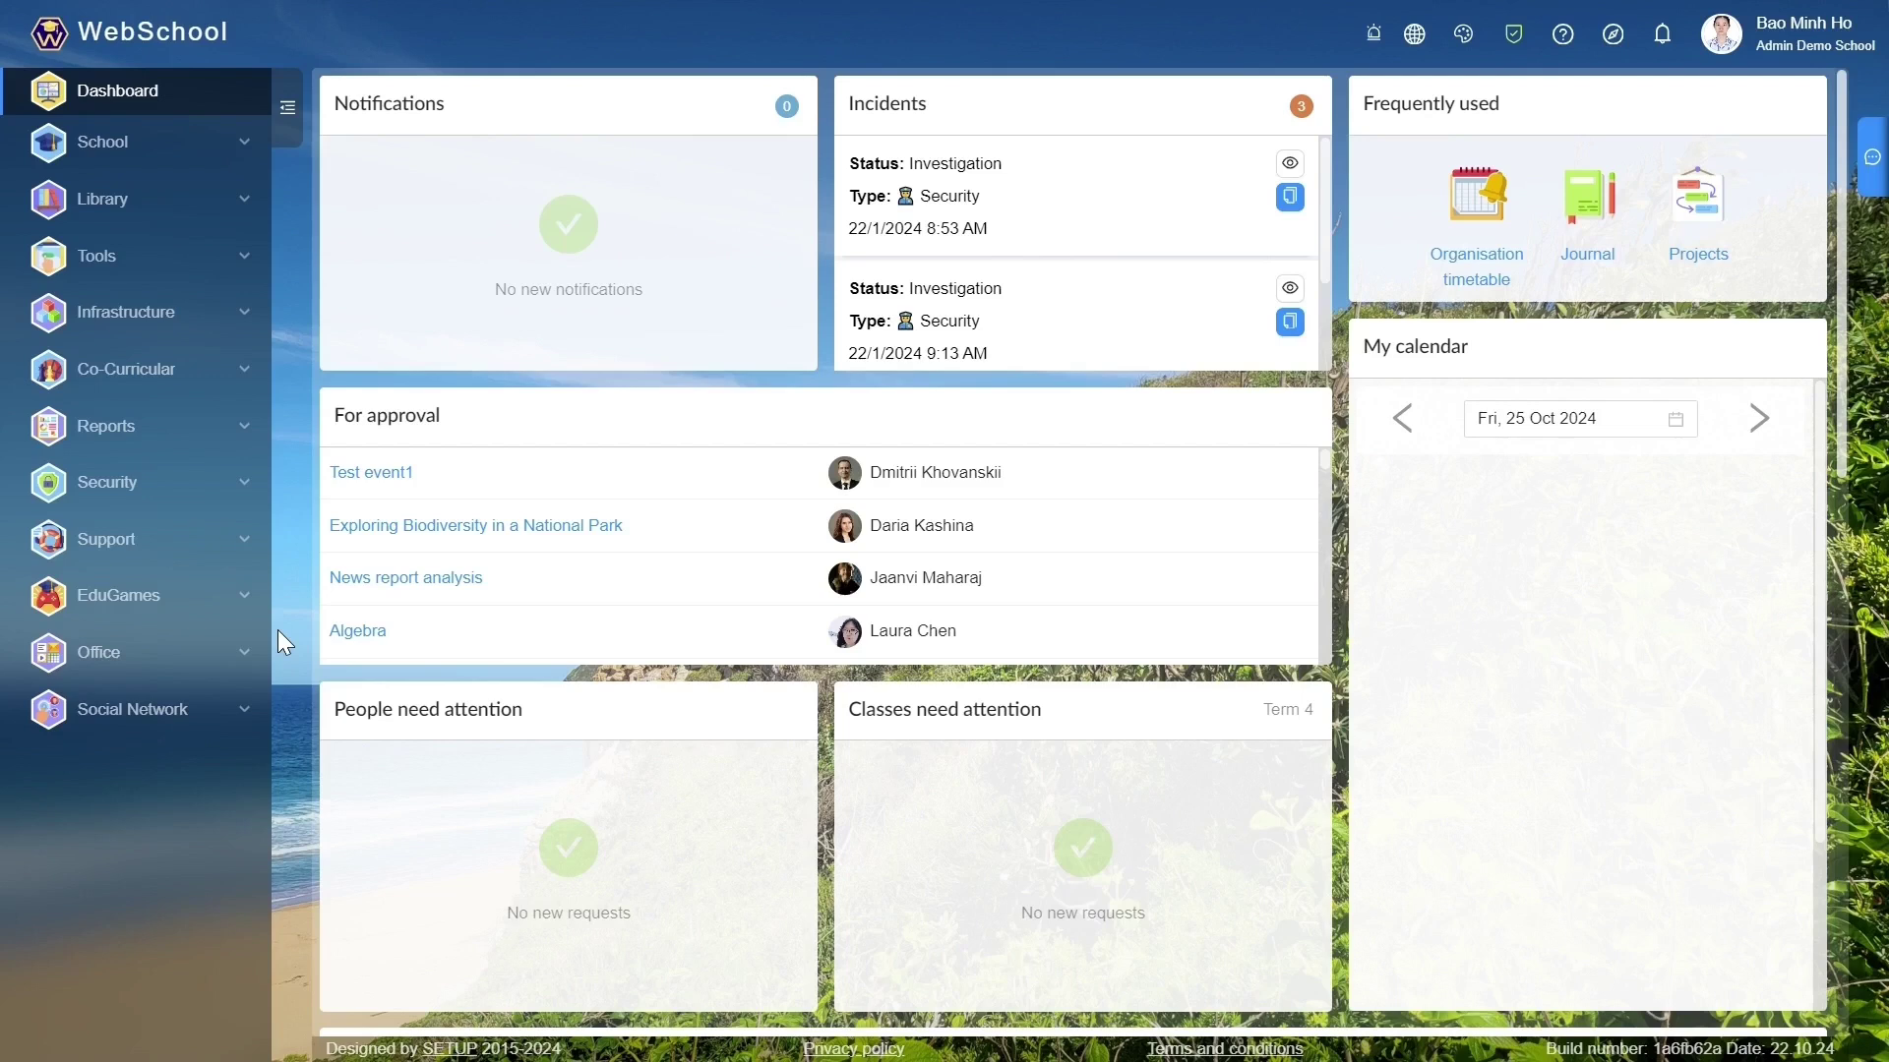
View the behaviour record form of the first student on the Class teacher page, and close it.
left_click(241, 148)
left_click(203, 673)
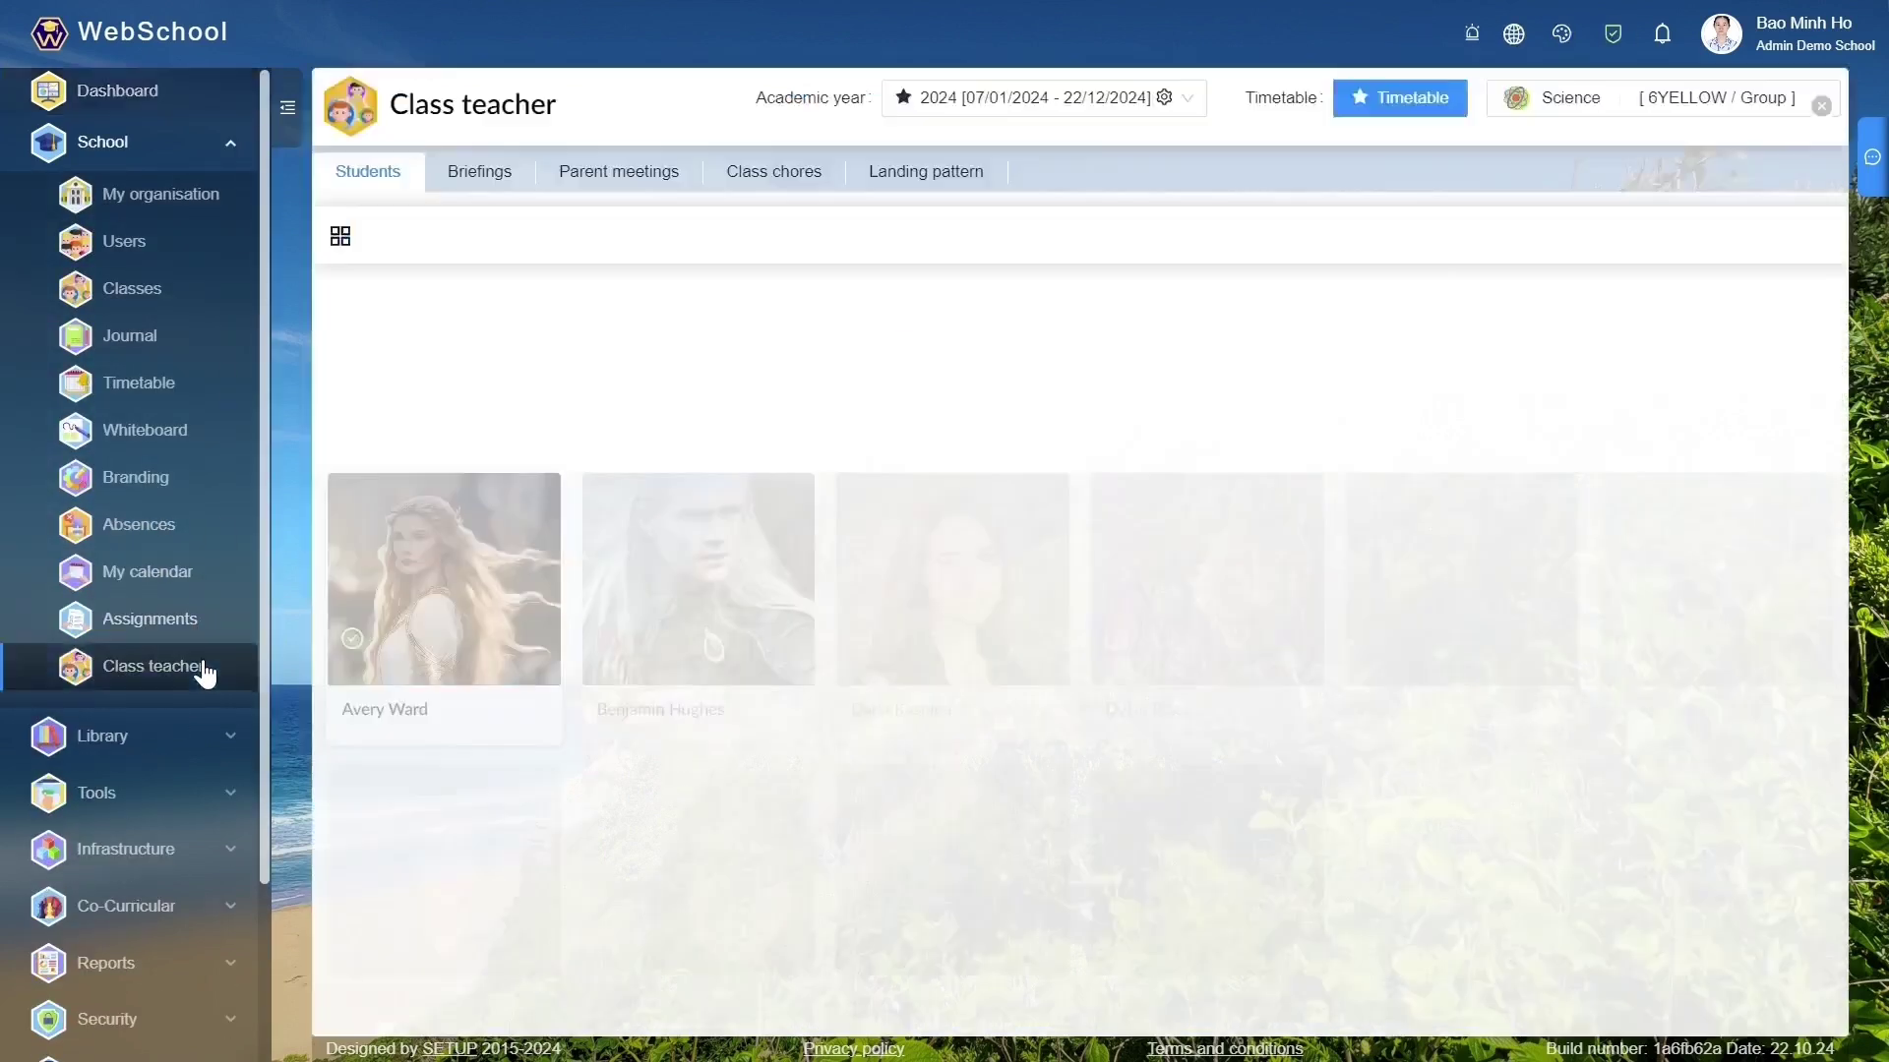
right_click(462, 556)
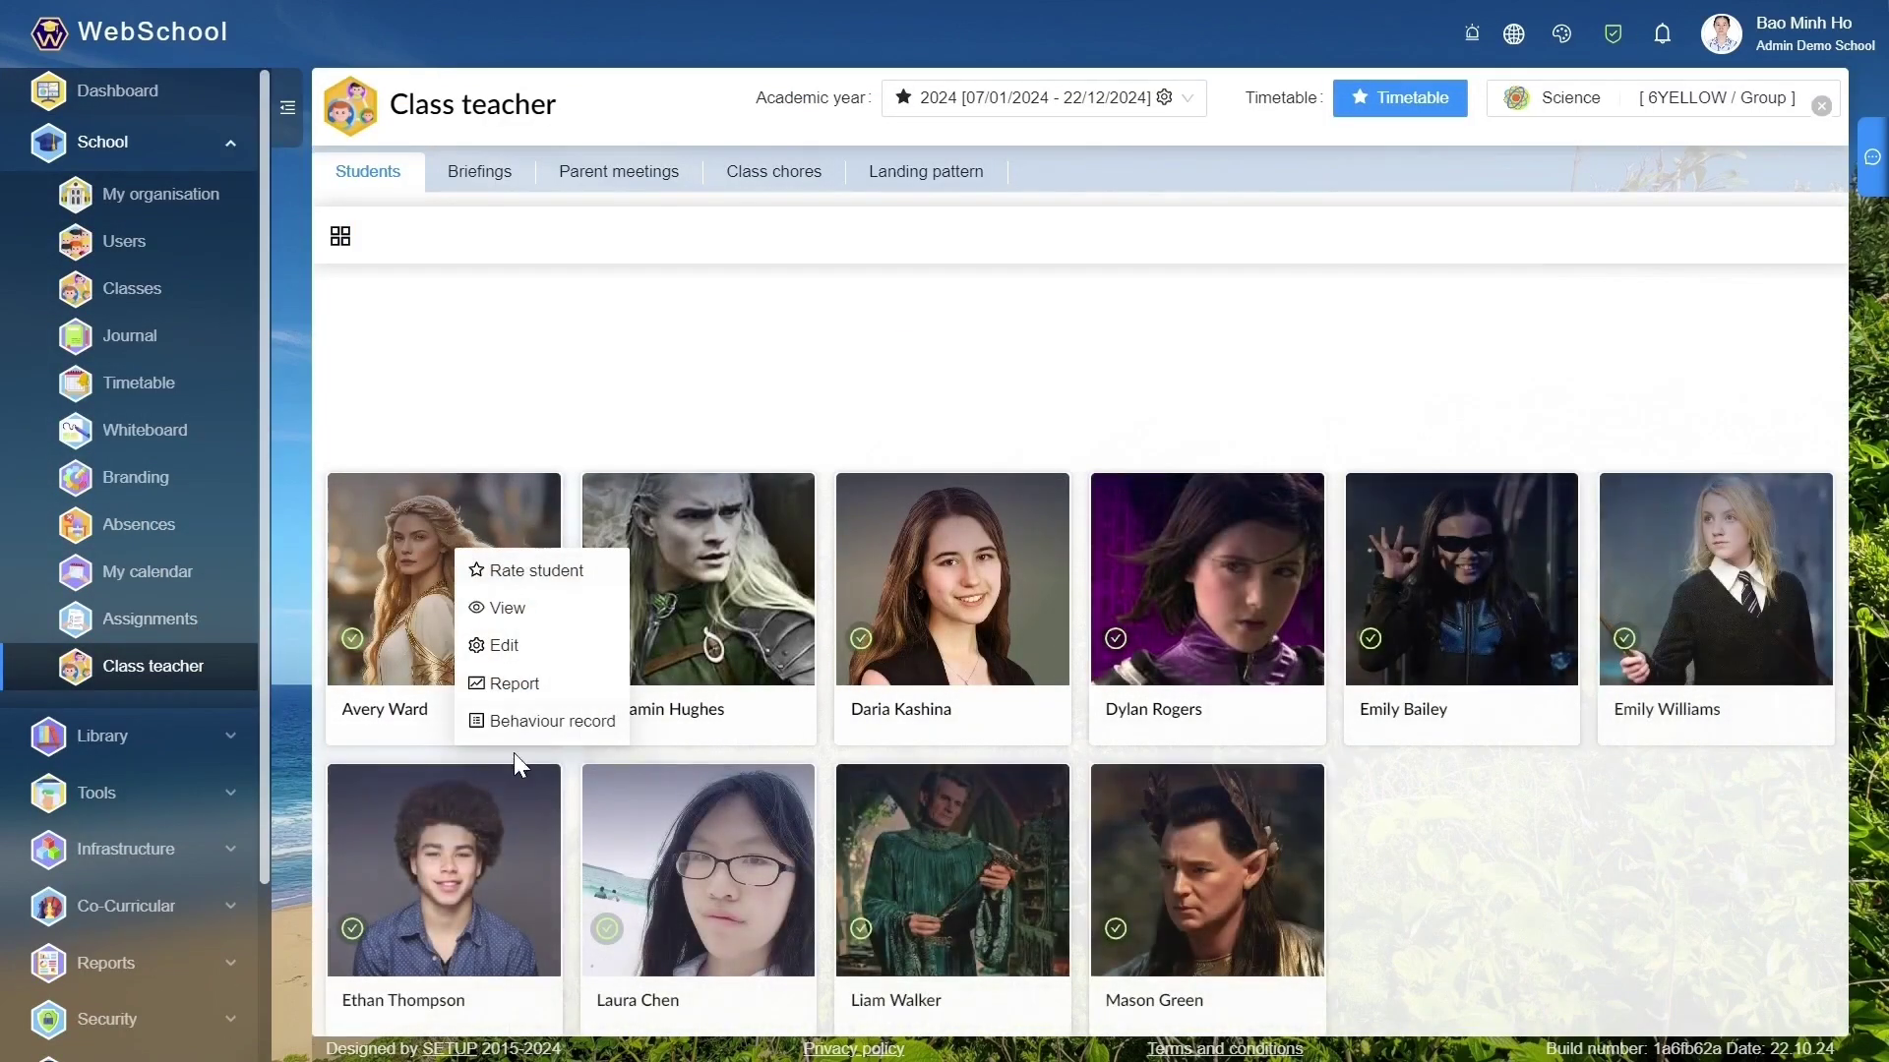
left_click(505, 724)
left_click(1581, 308)
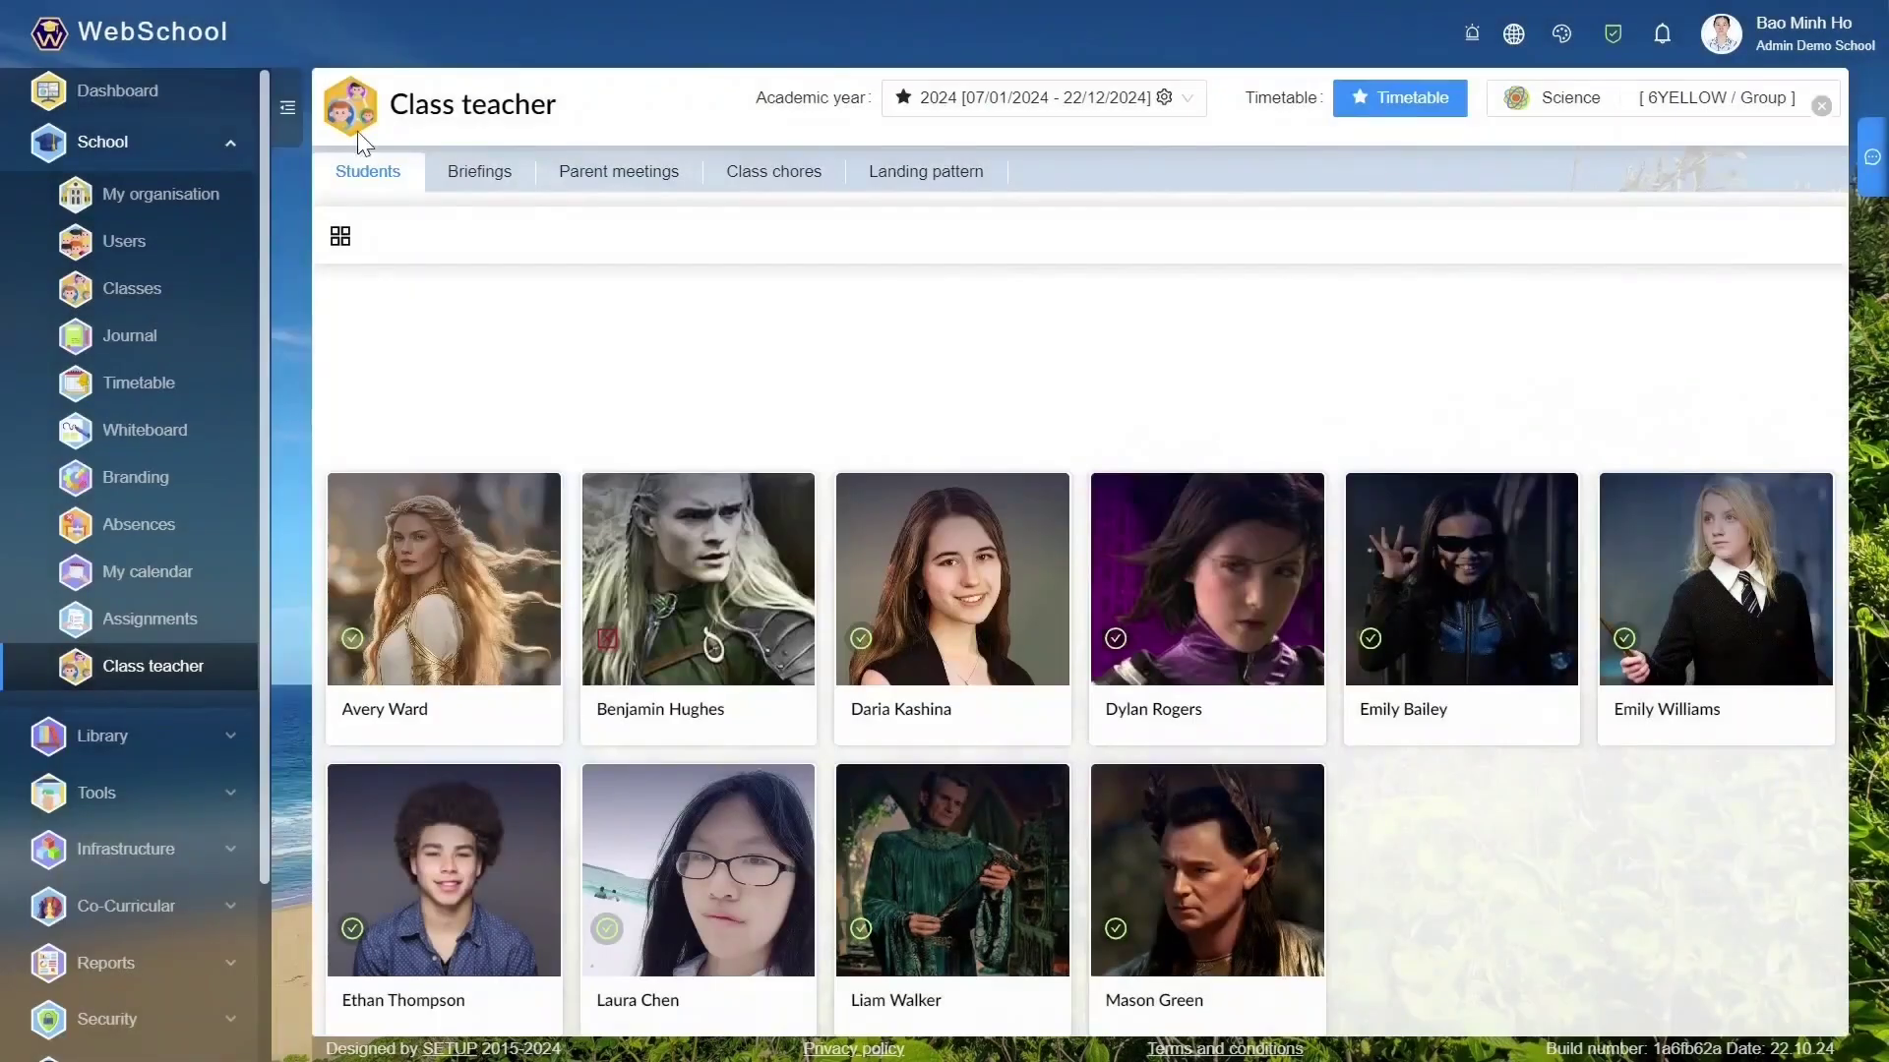
View the form for adding a behaviour from the dashboard's Behaviour report, and close it without saving.
left_click(178, 101)
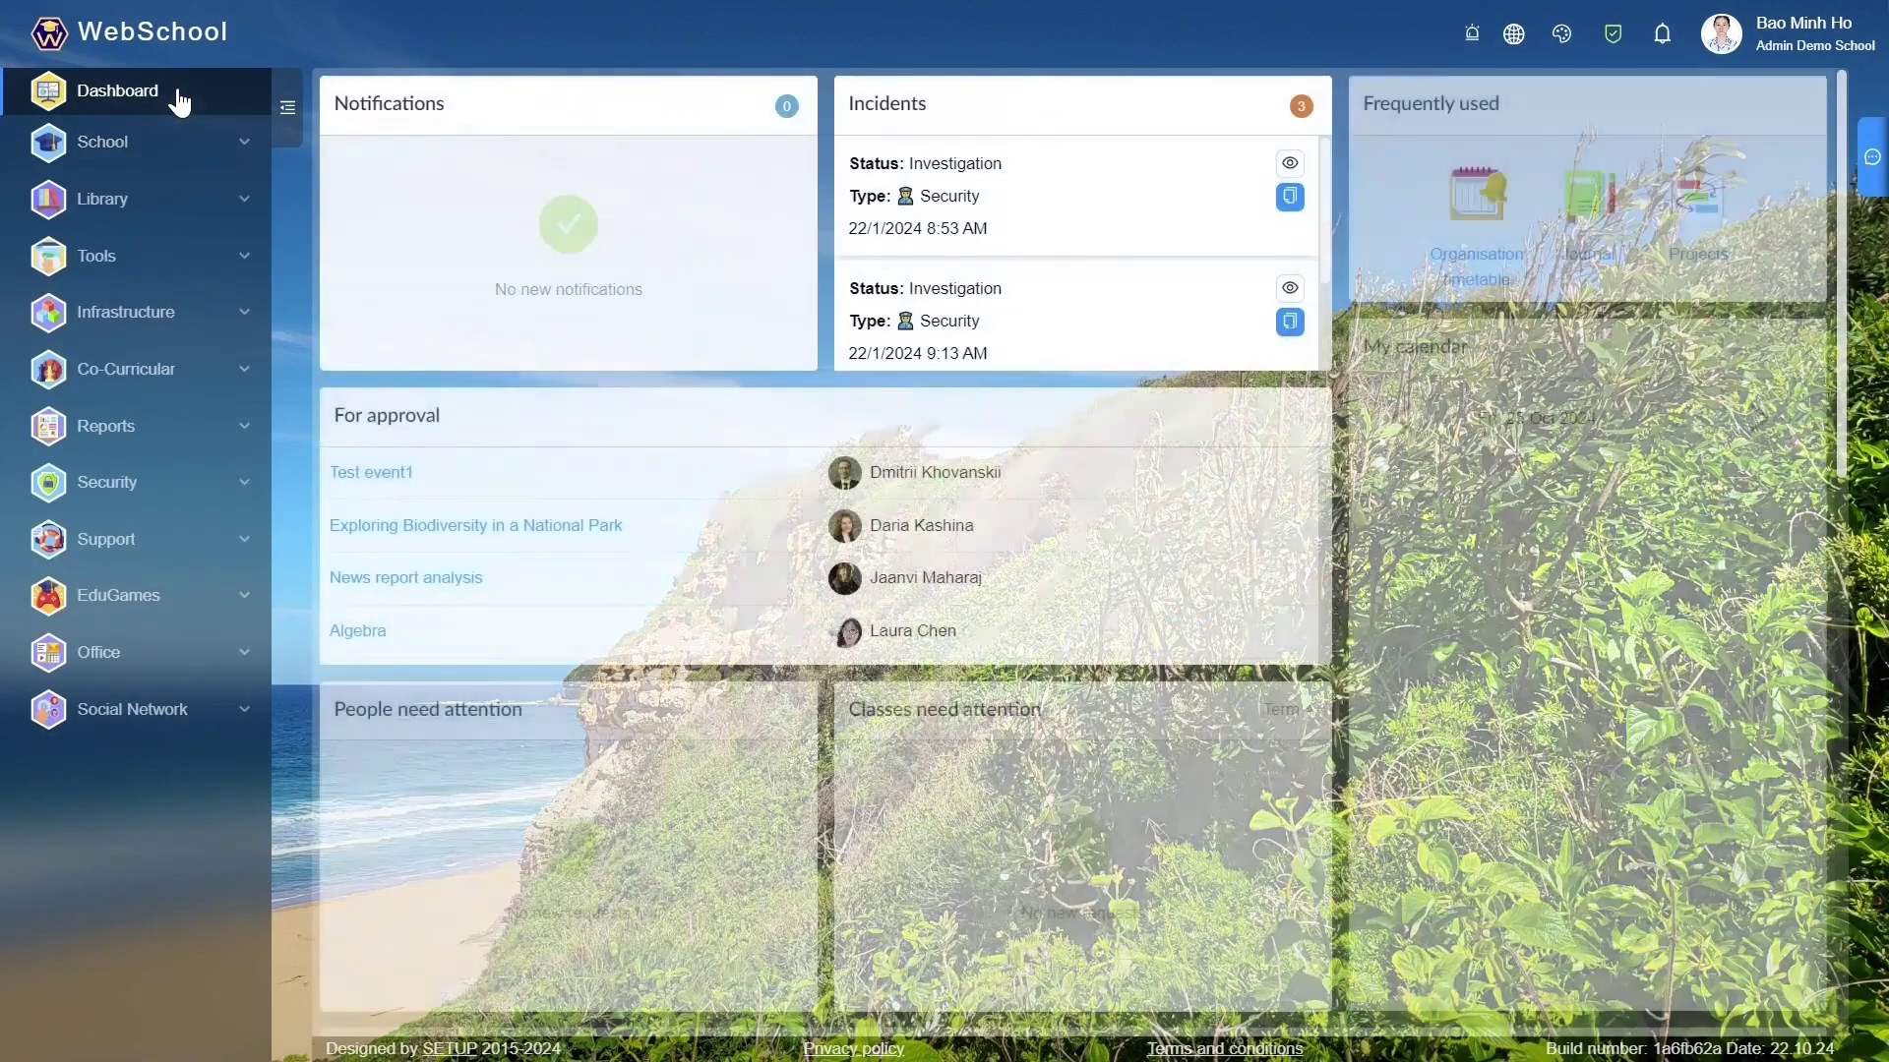
scroll(1847, 123, "down", 10)
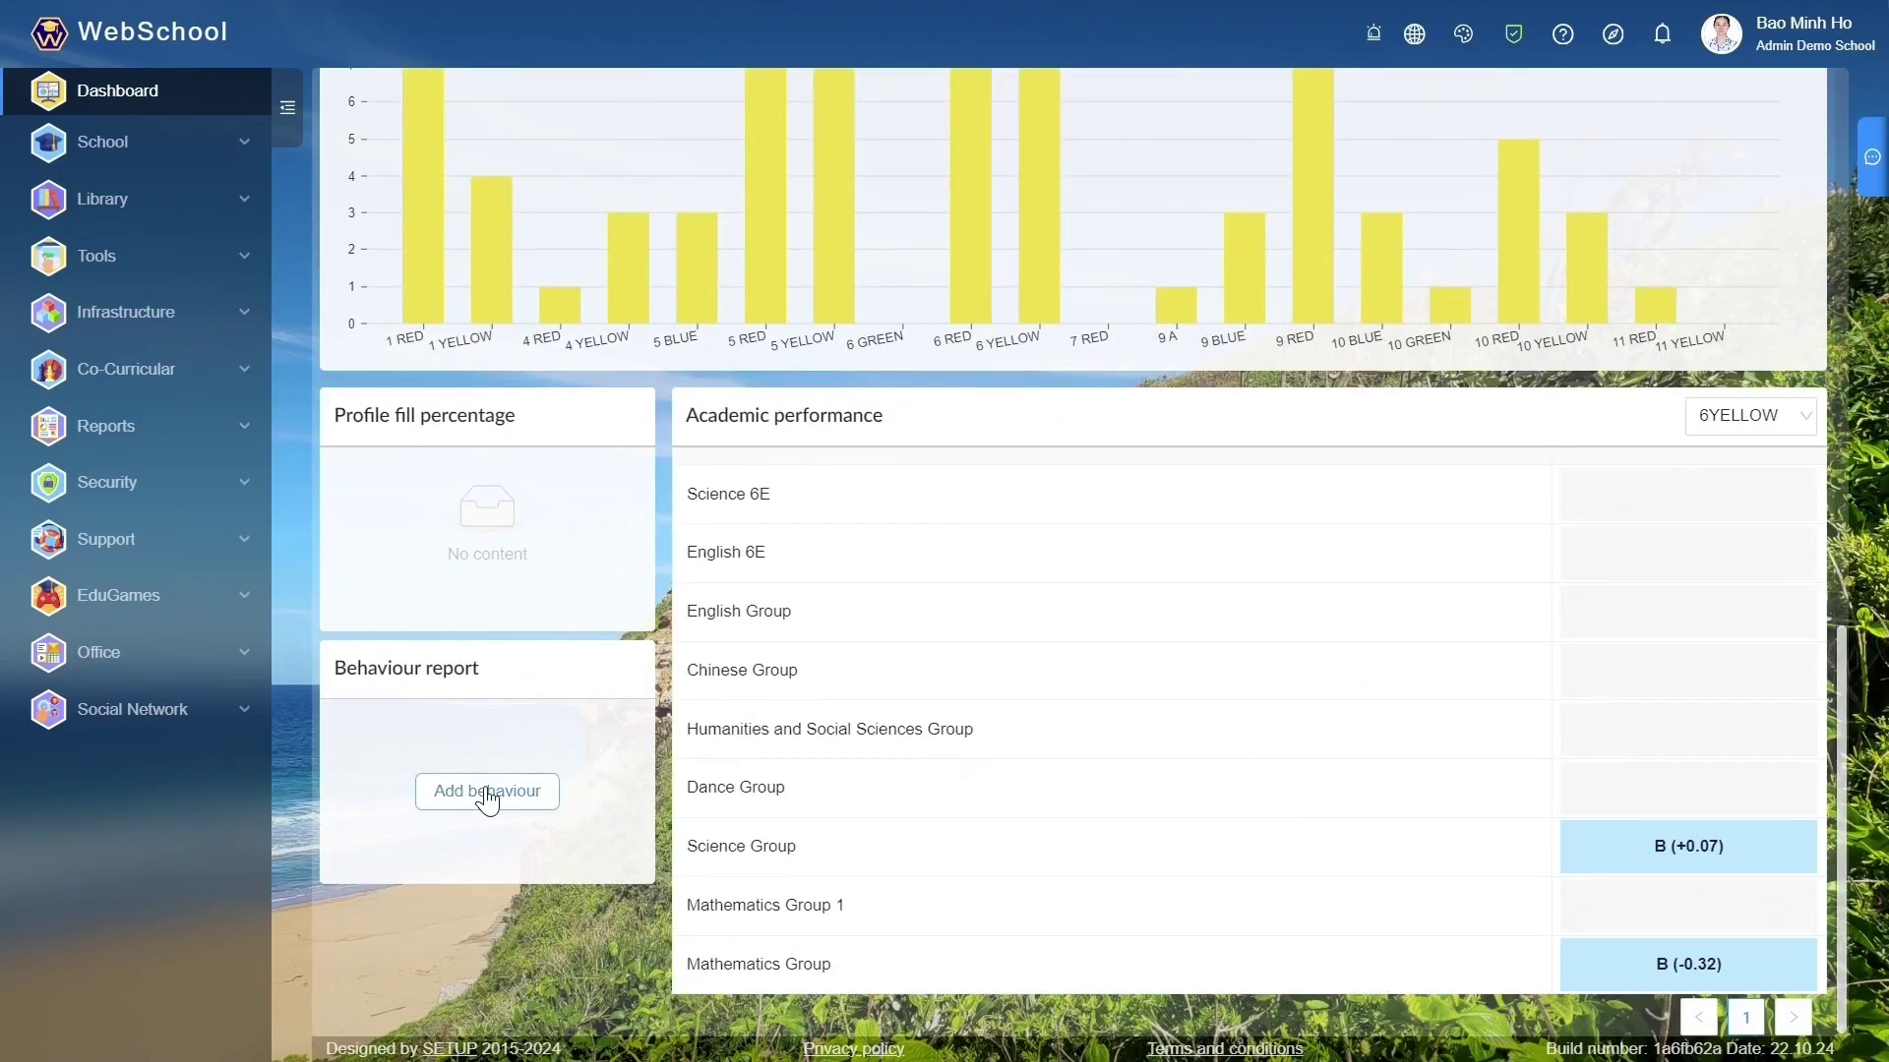
left_click(476, 787)
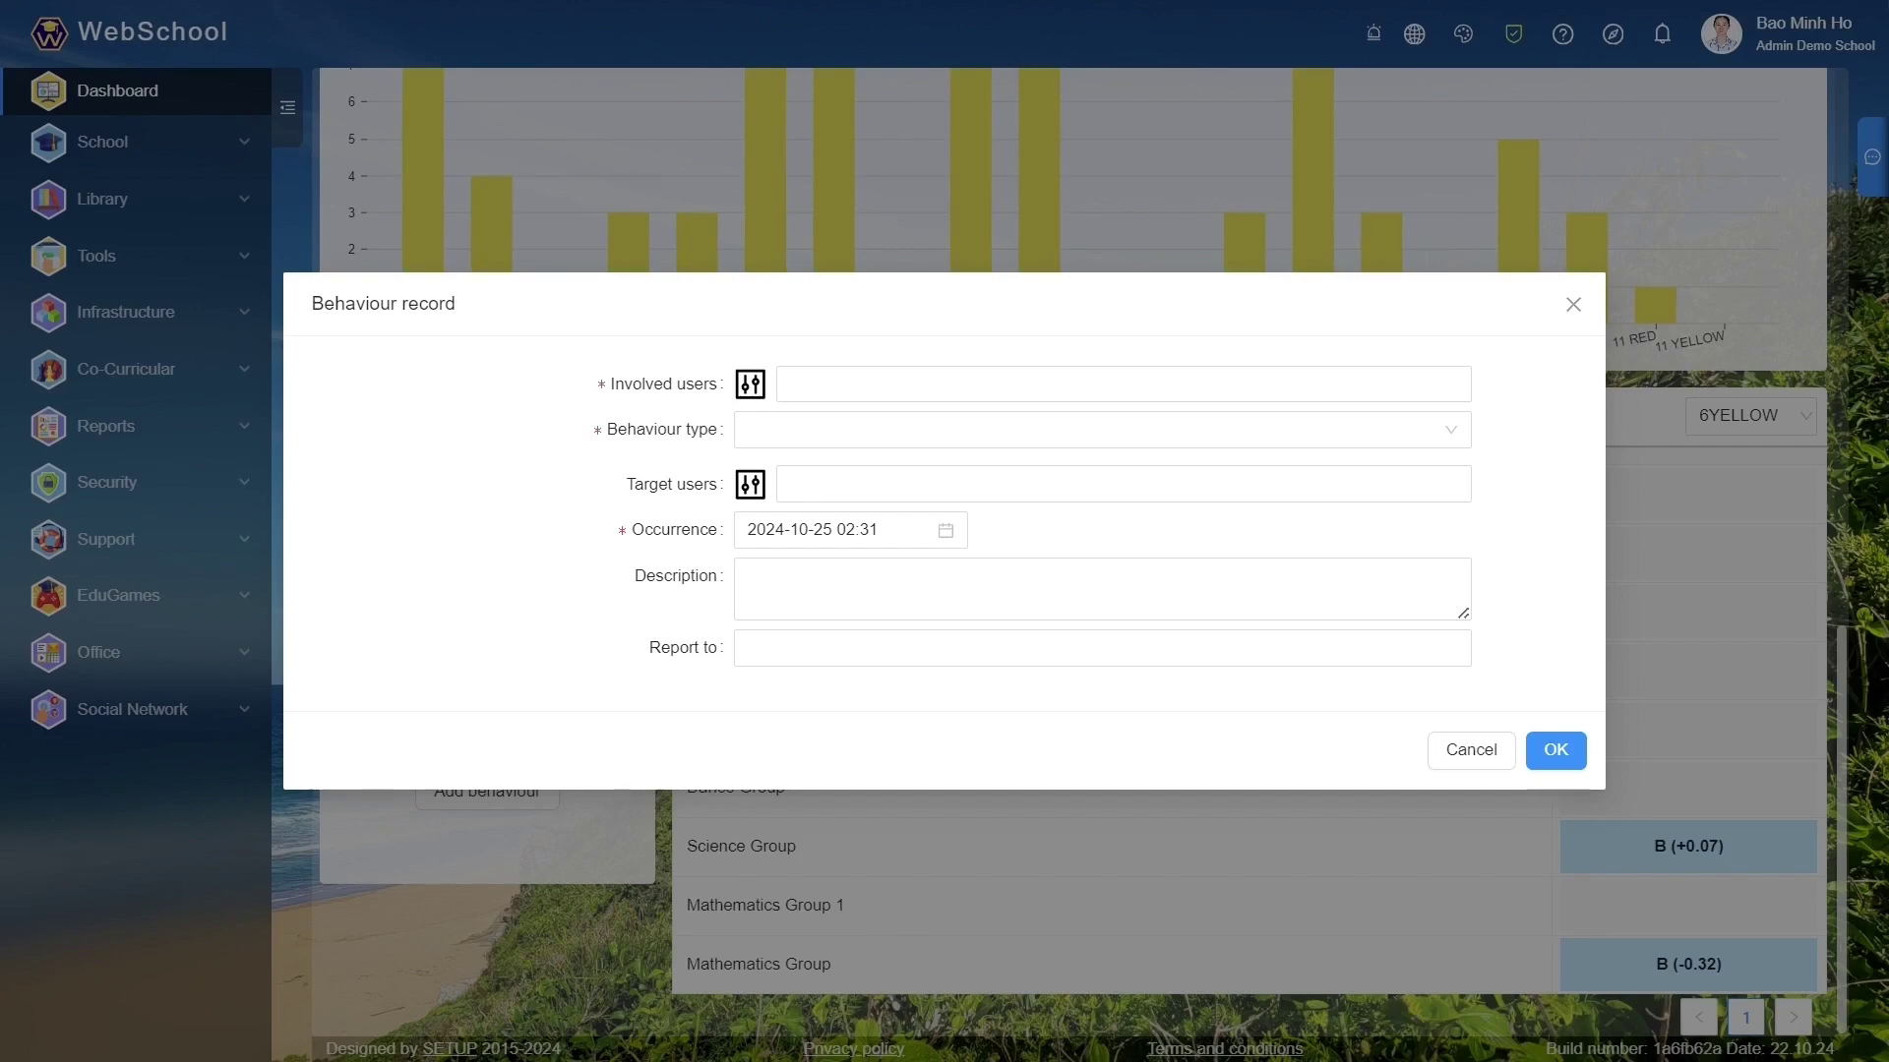
key("Escape")
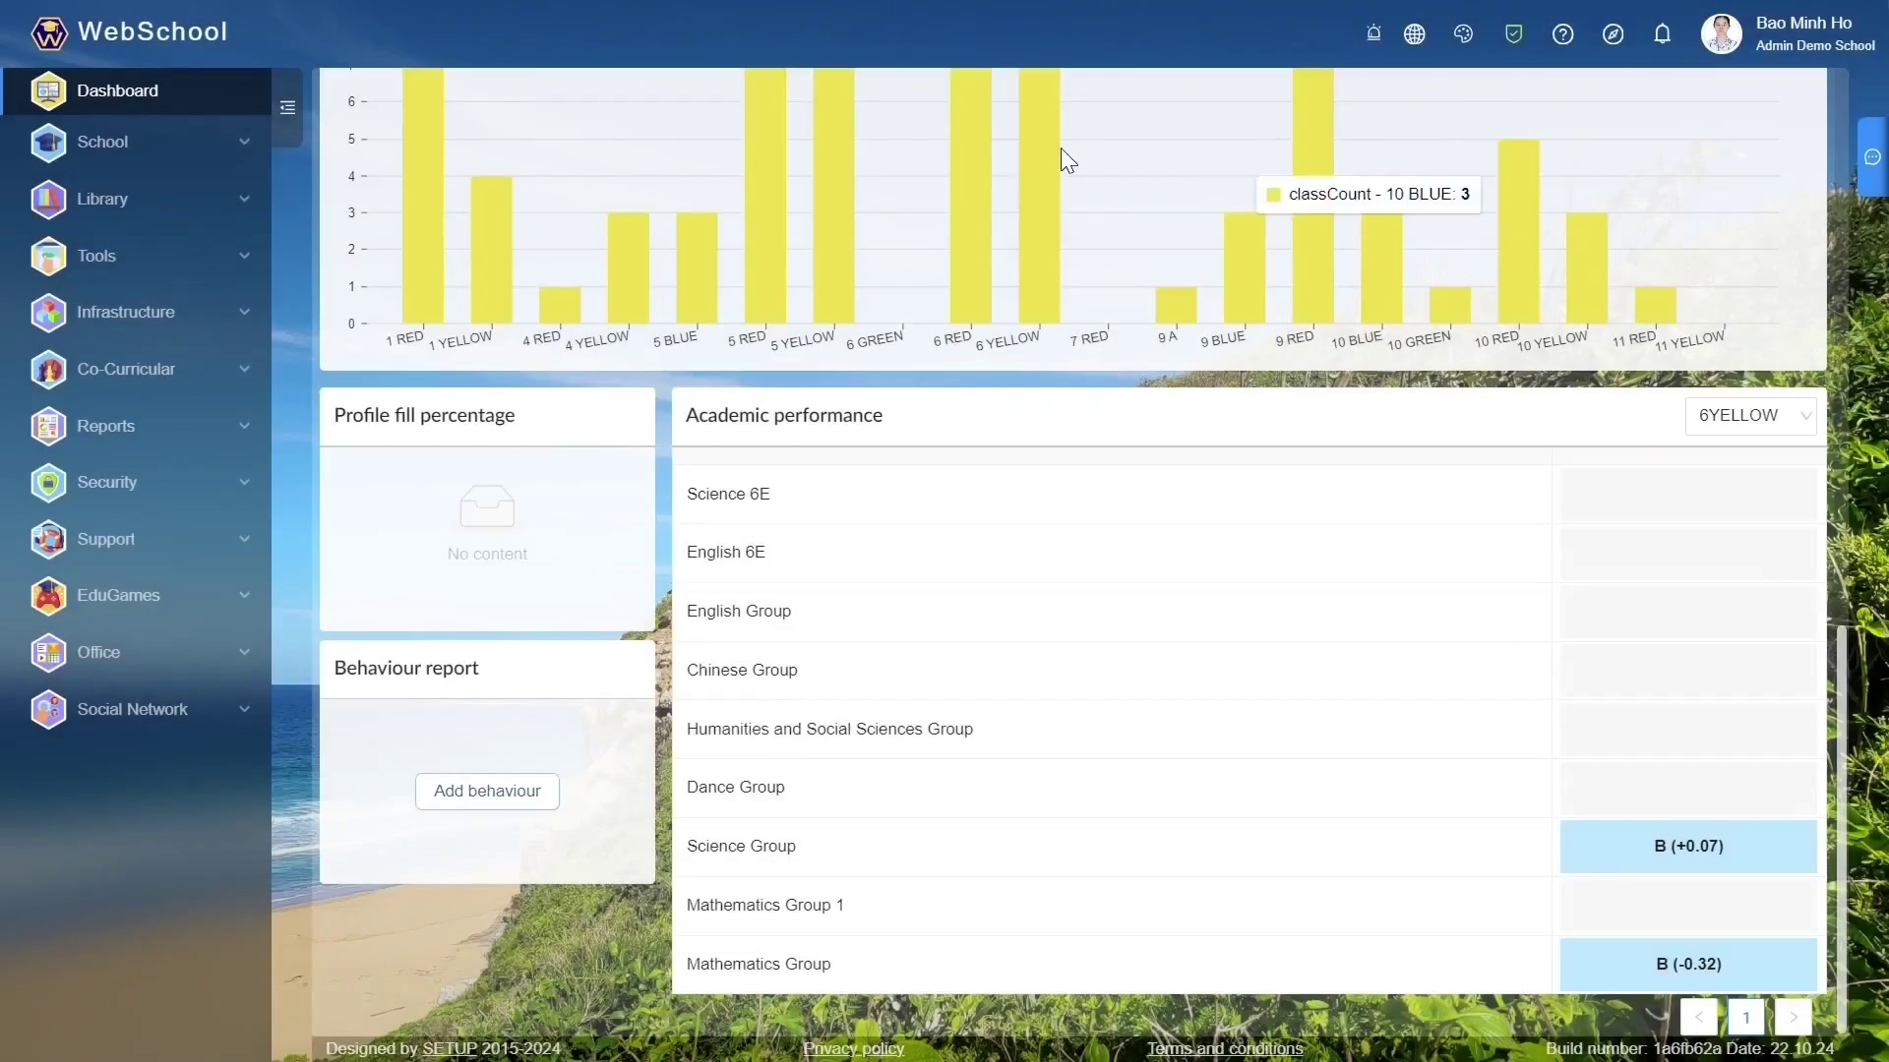
Start a behaviour record for the first student on the Class teacher page.
left_click(242, 153)
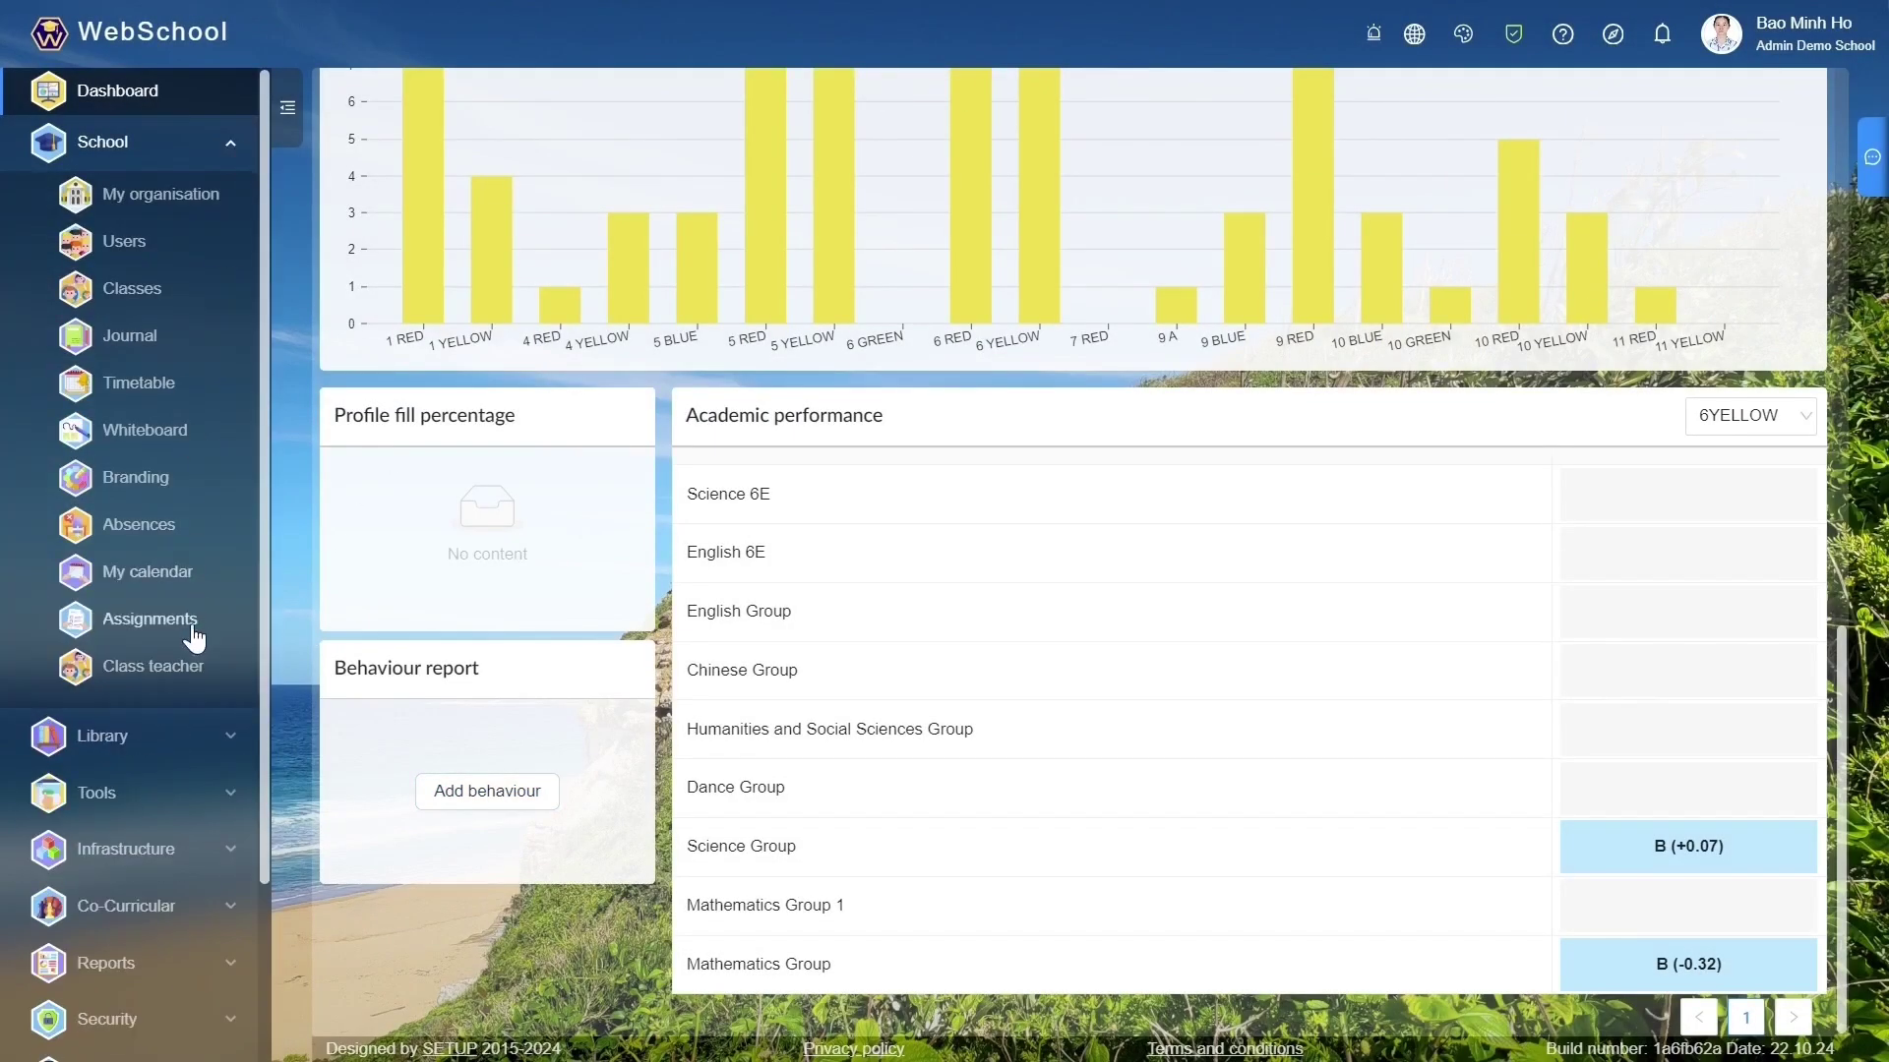
left_click(200, 671)
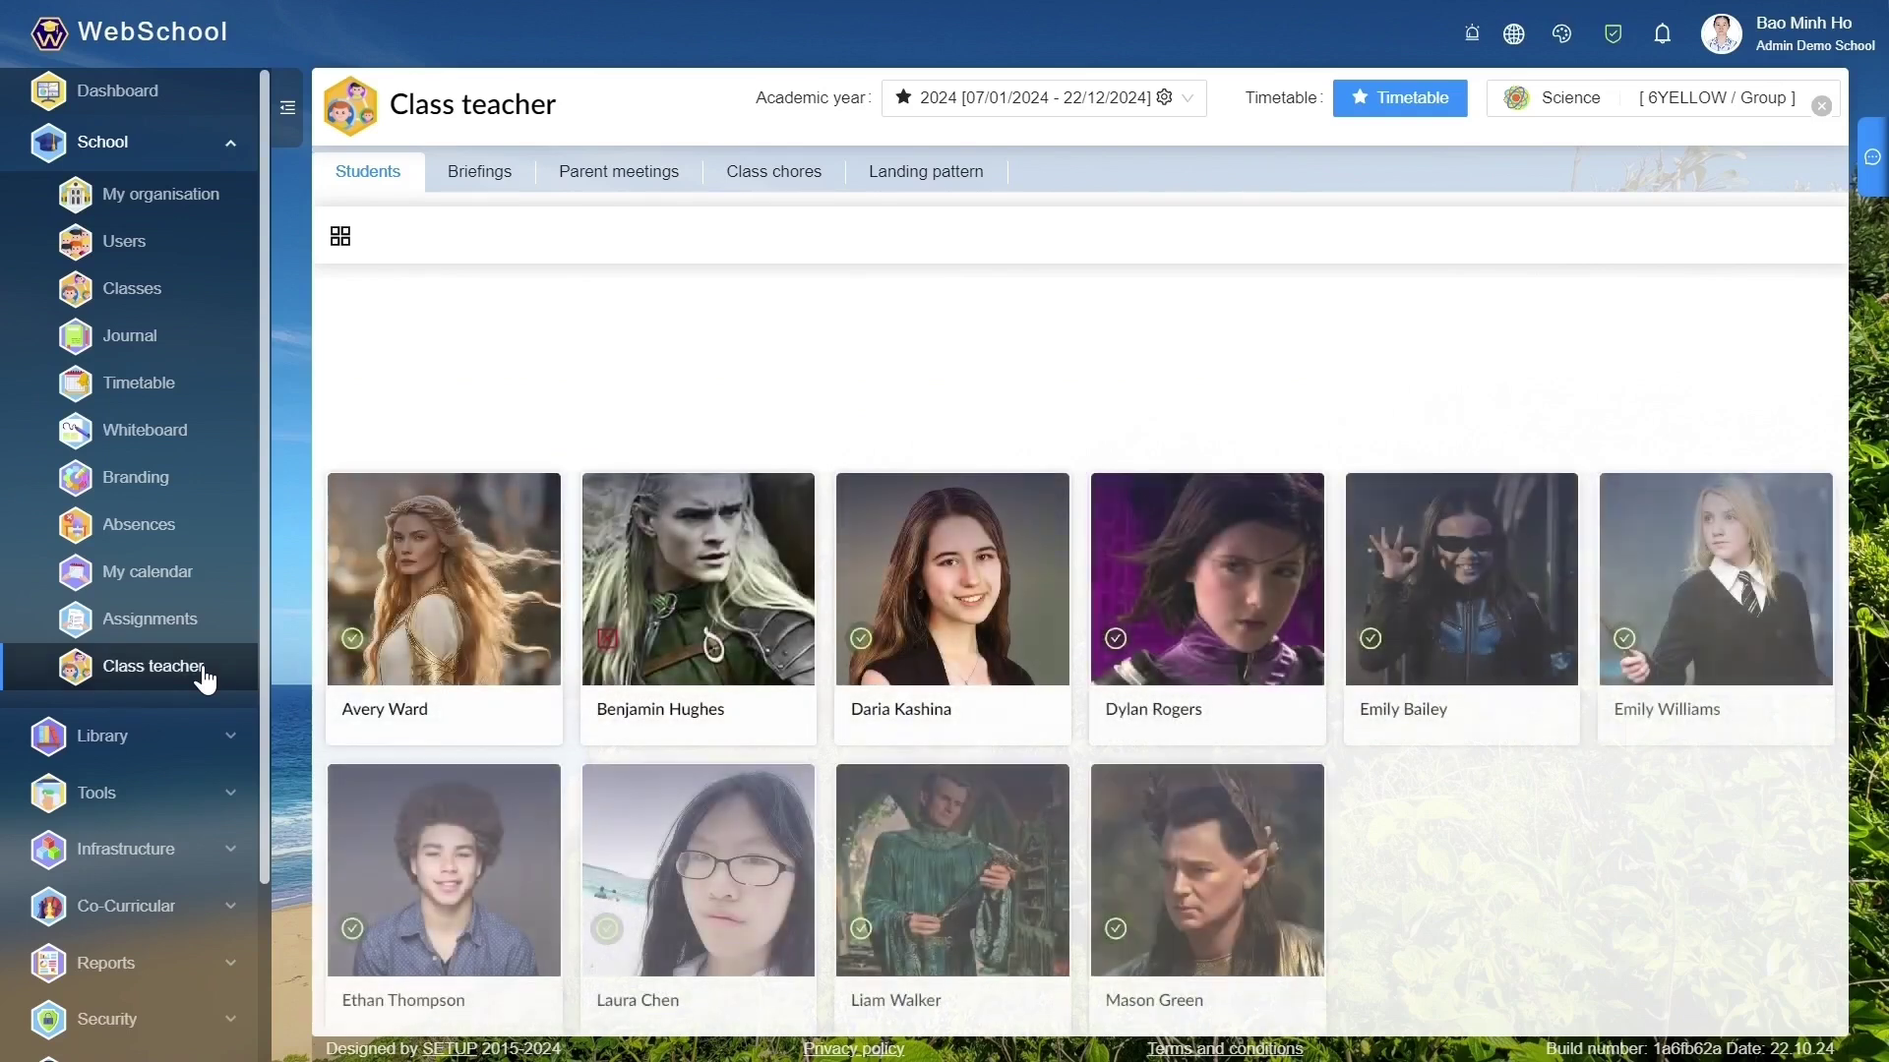
right_click(490, 627)
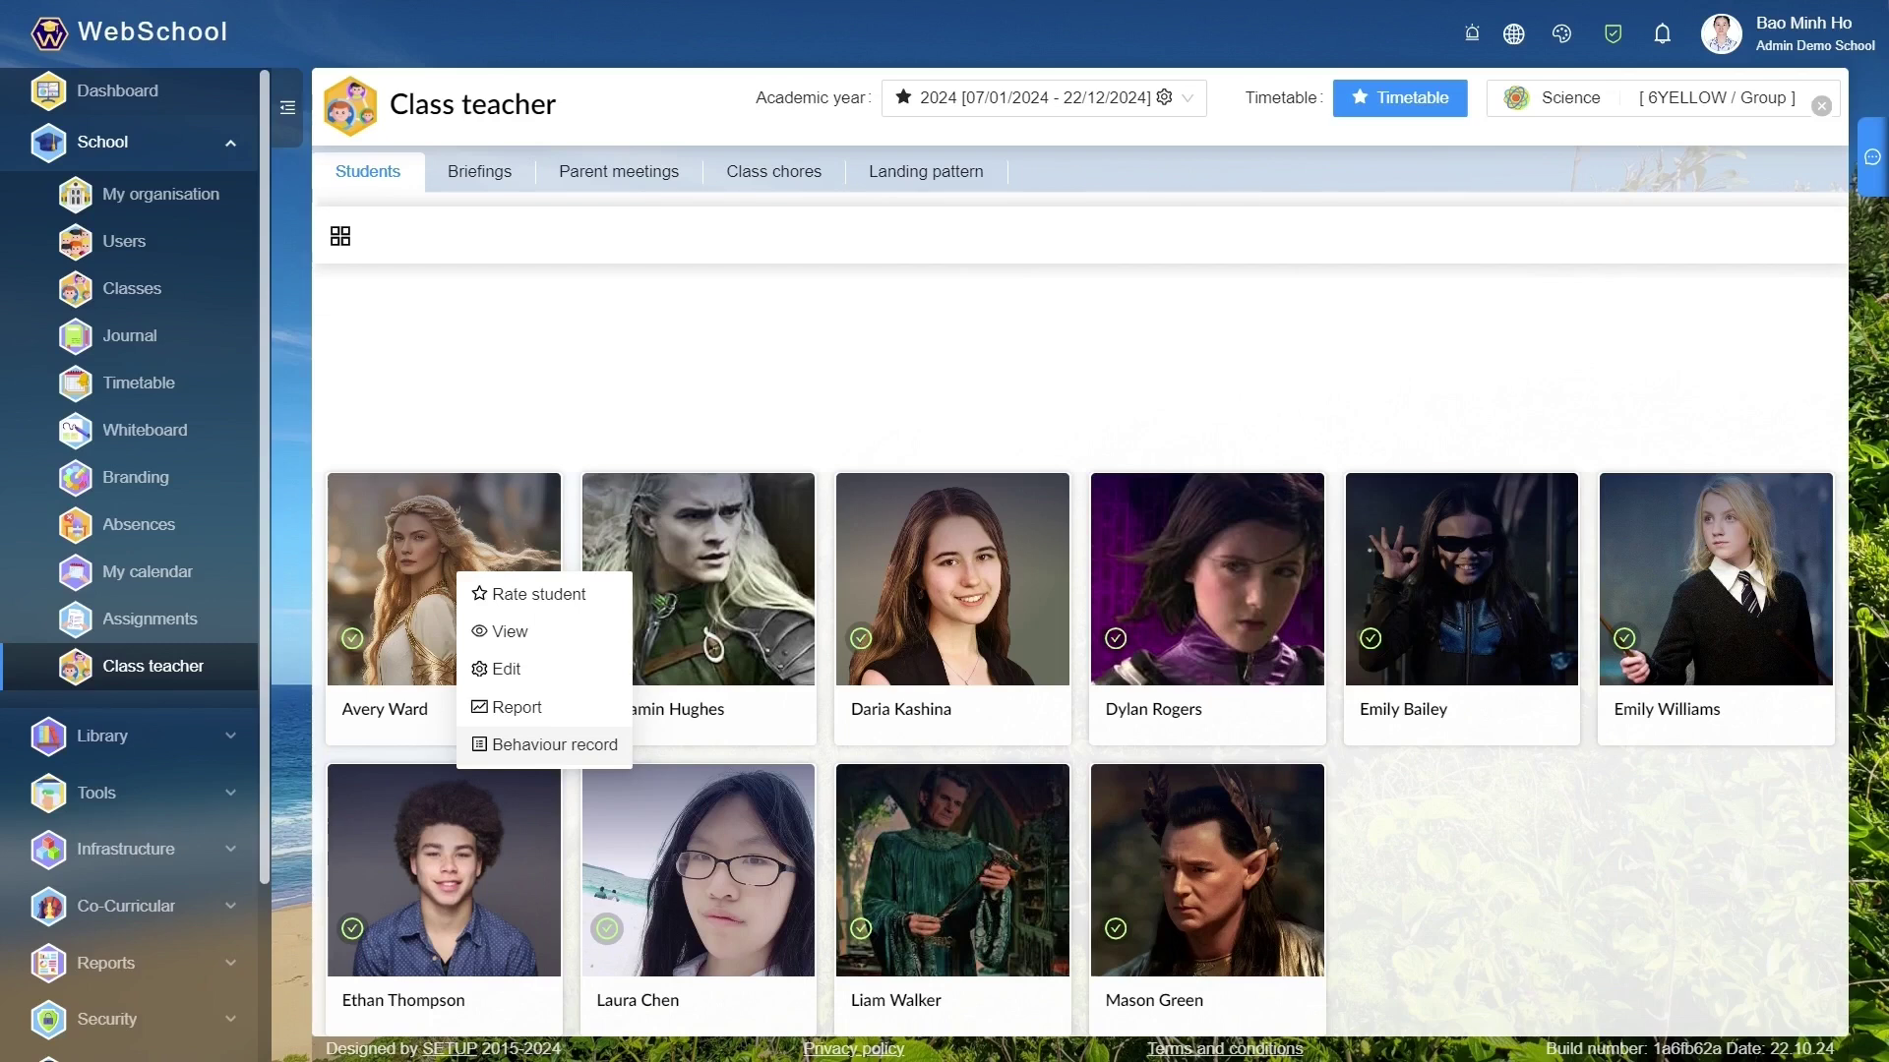
left_click(546, 745)
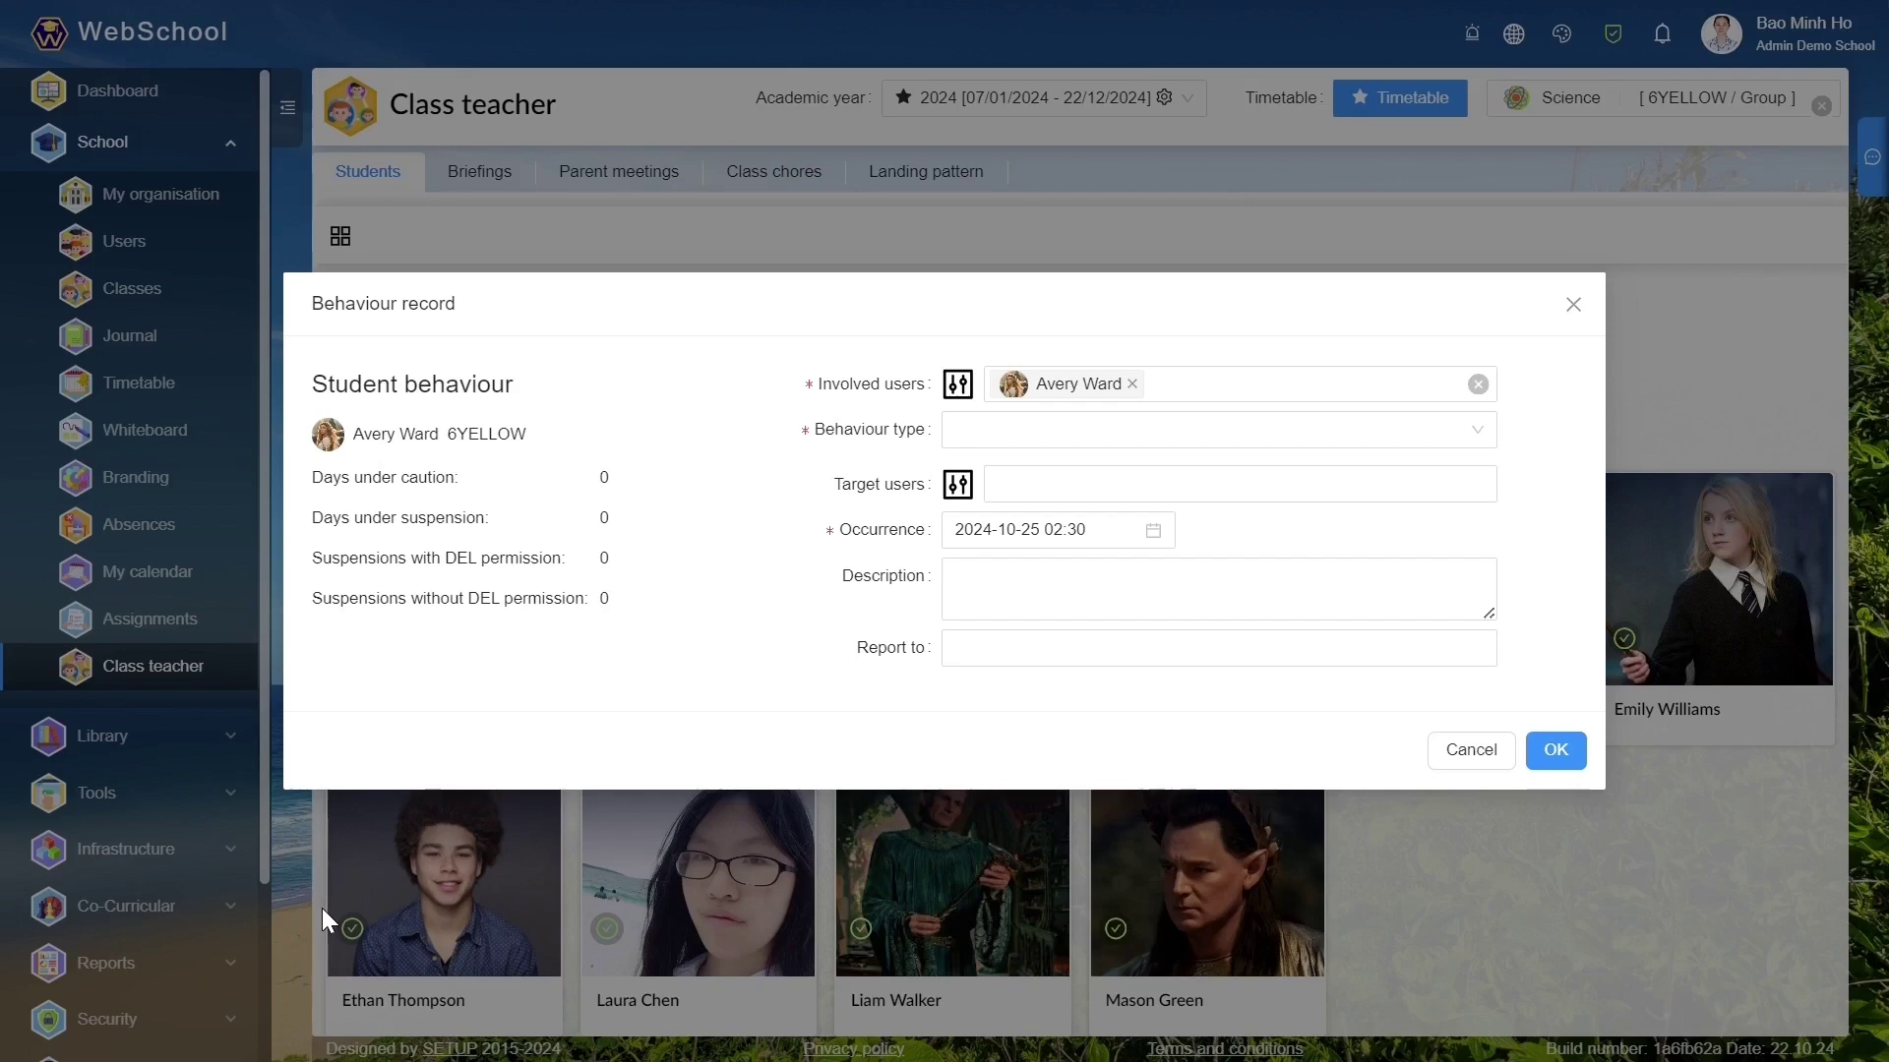
Set the behaviour type to Weapon use and add the third listed user as the target user.
left_click(1491, 448)
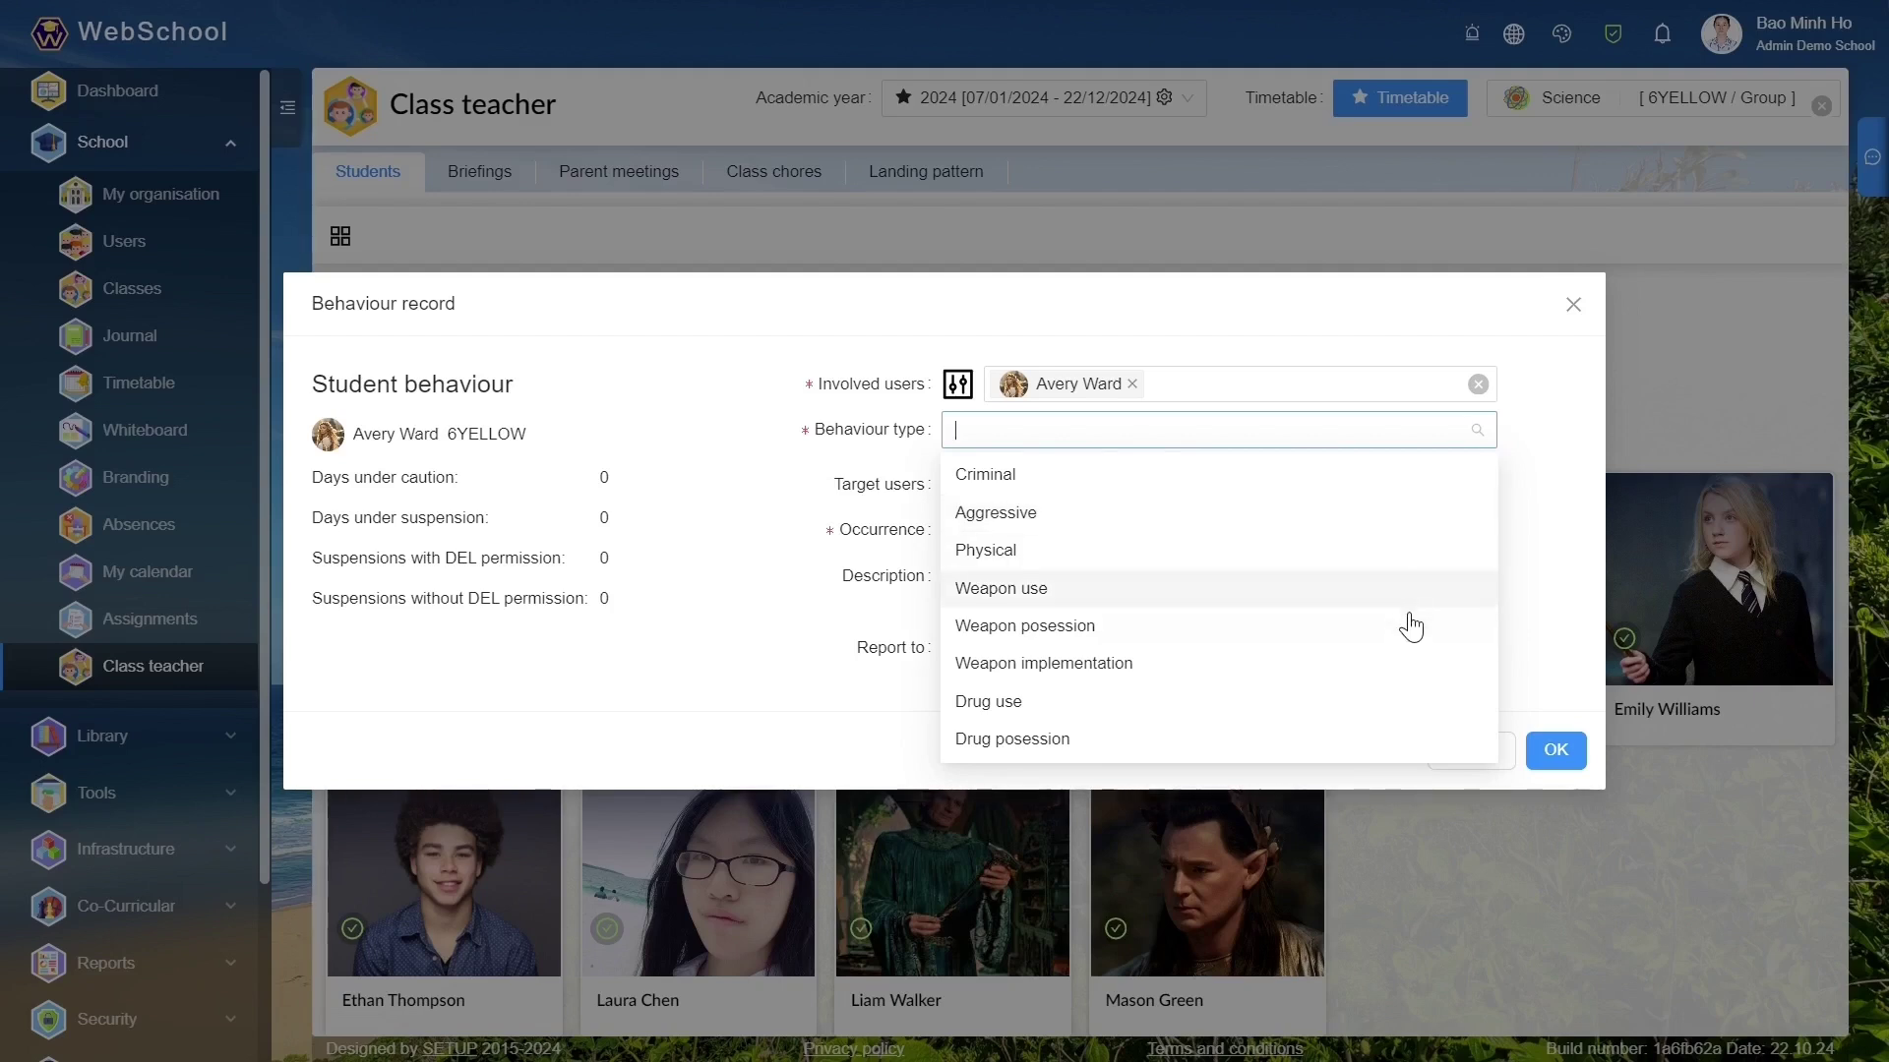
left_click(1158, 602)
left_click(1411, 487)
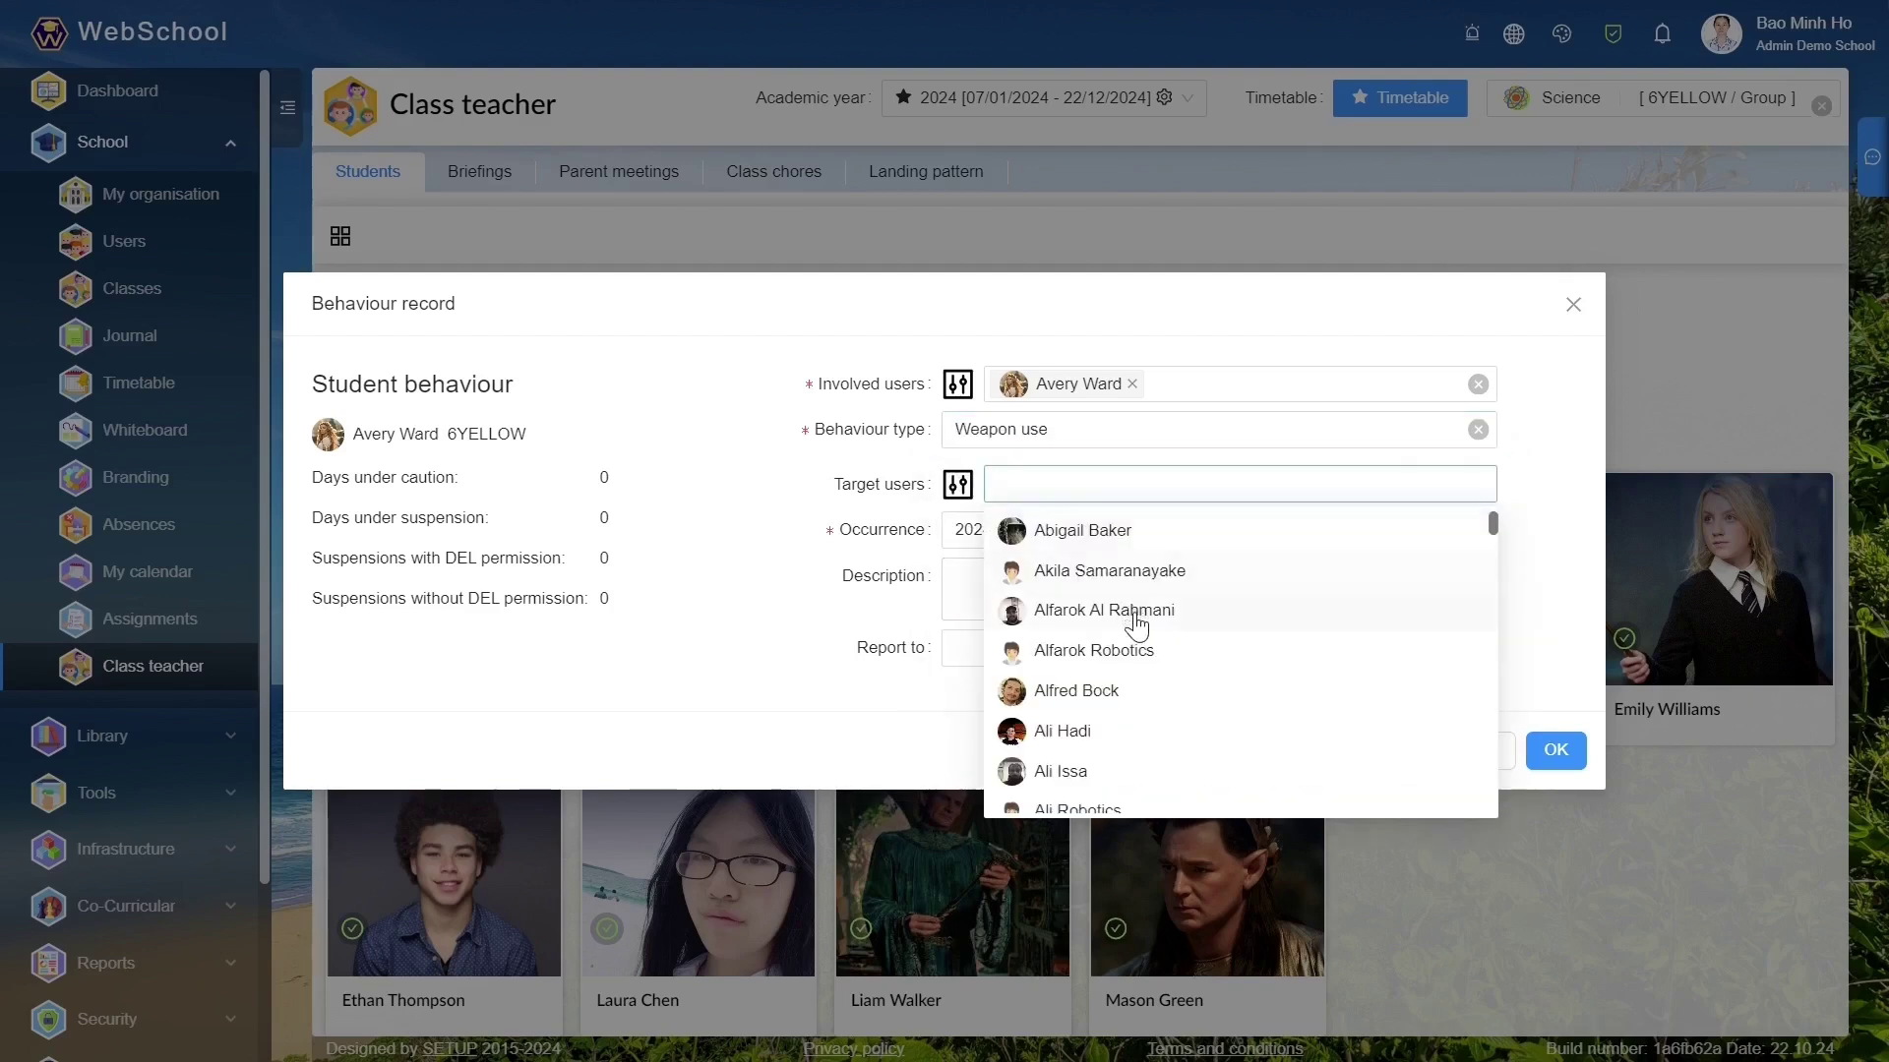
left_click(1131, 615)
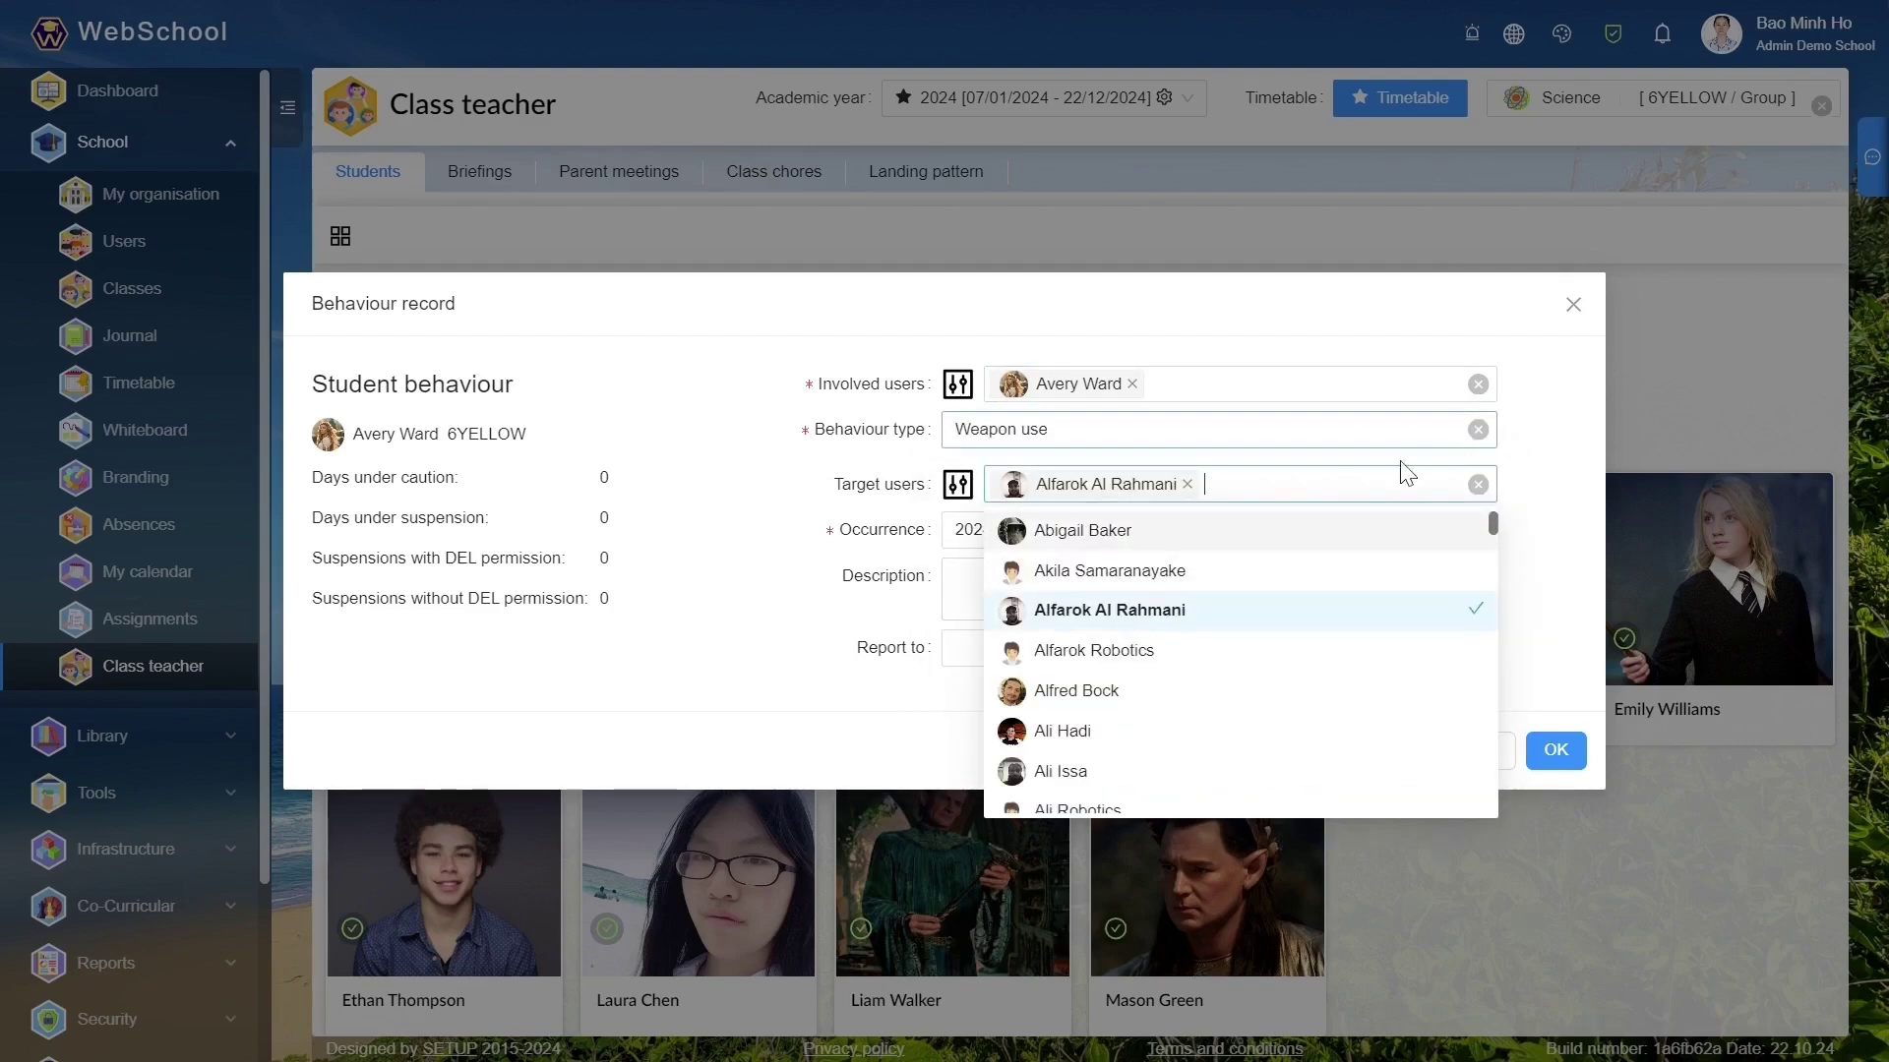
left_click(1507, 578)
Set the occurrence date to 2024-10-26 and enter the description "Violence behavior".
left_click(1151, 539)
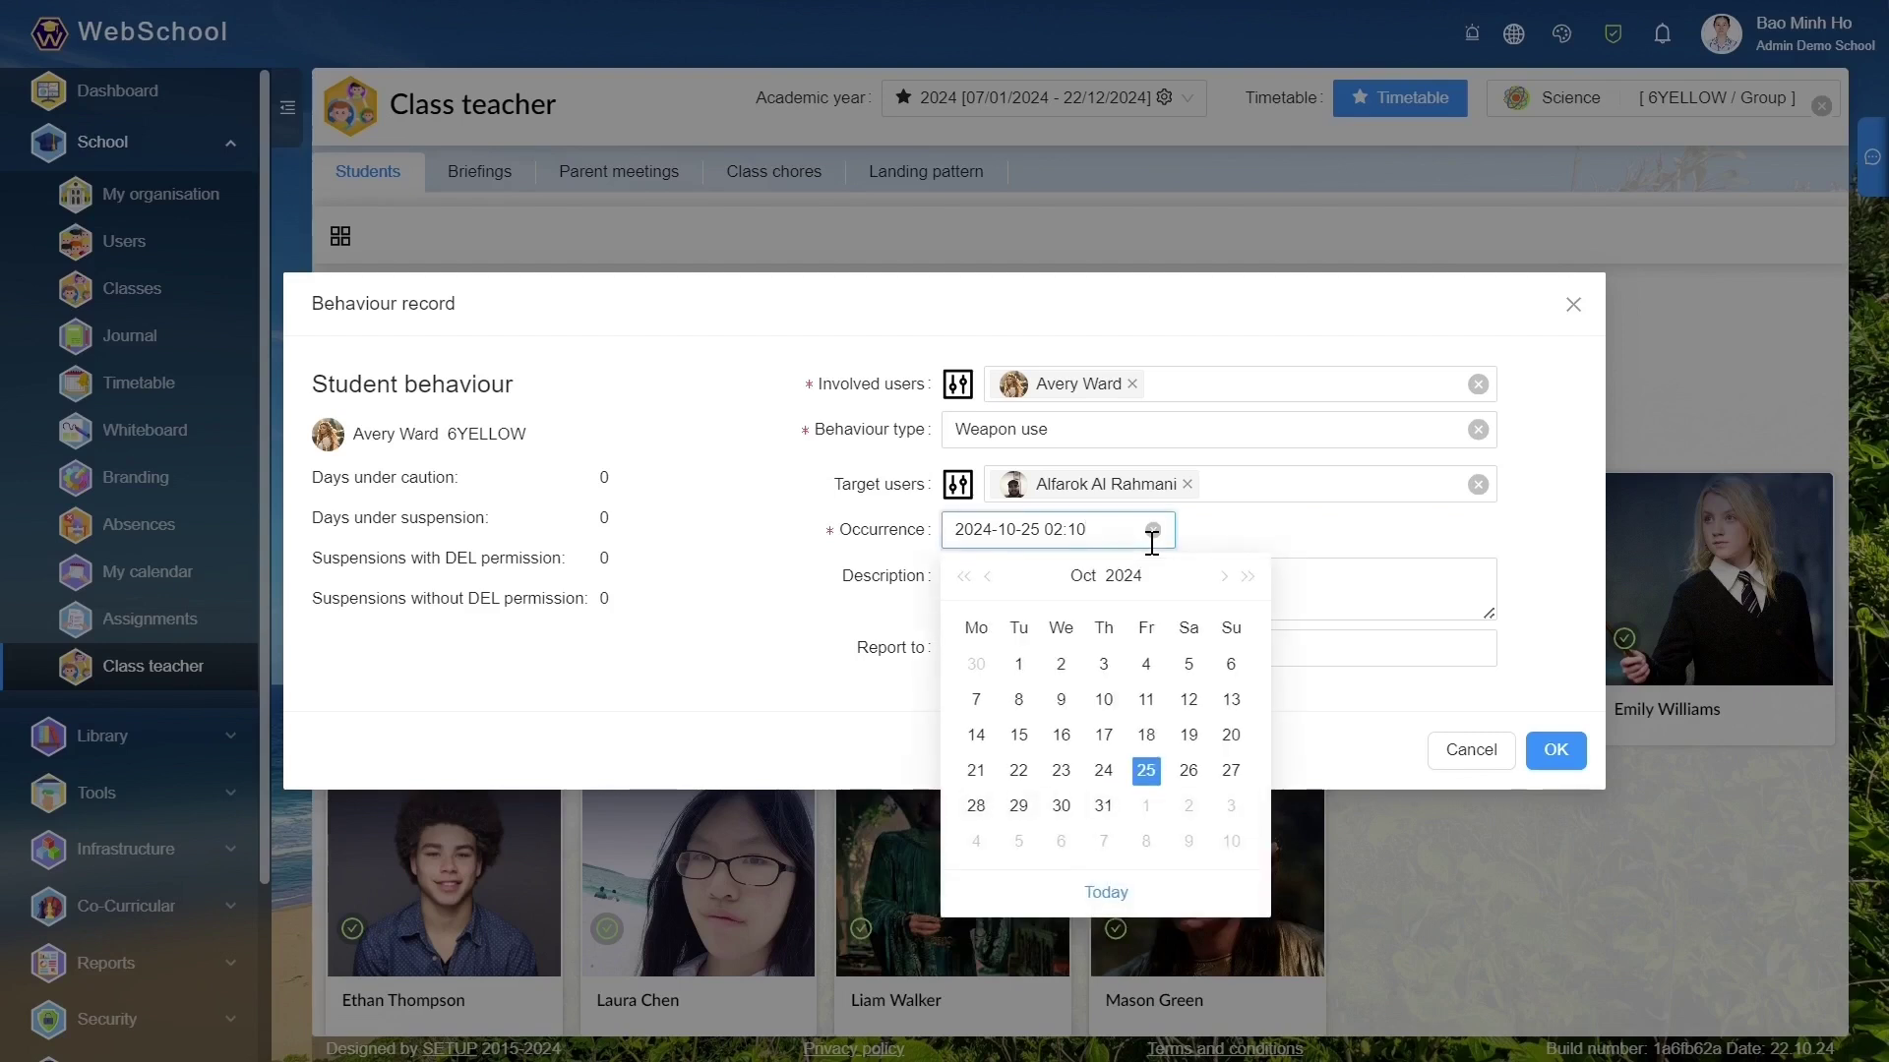
left_click(1192, 770)
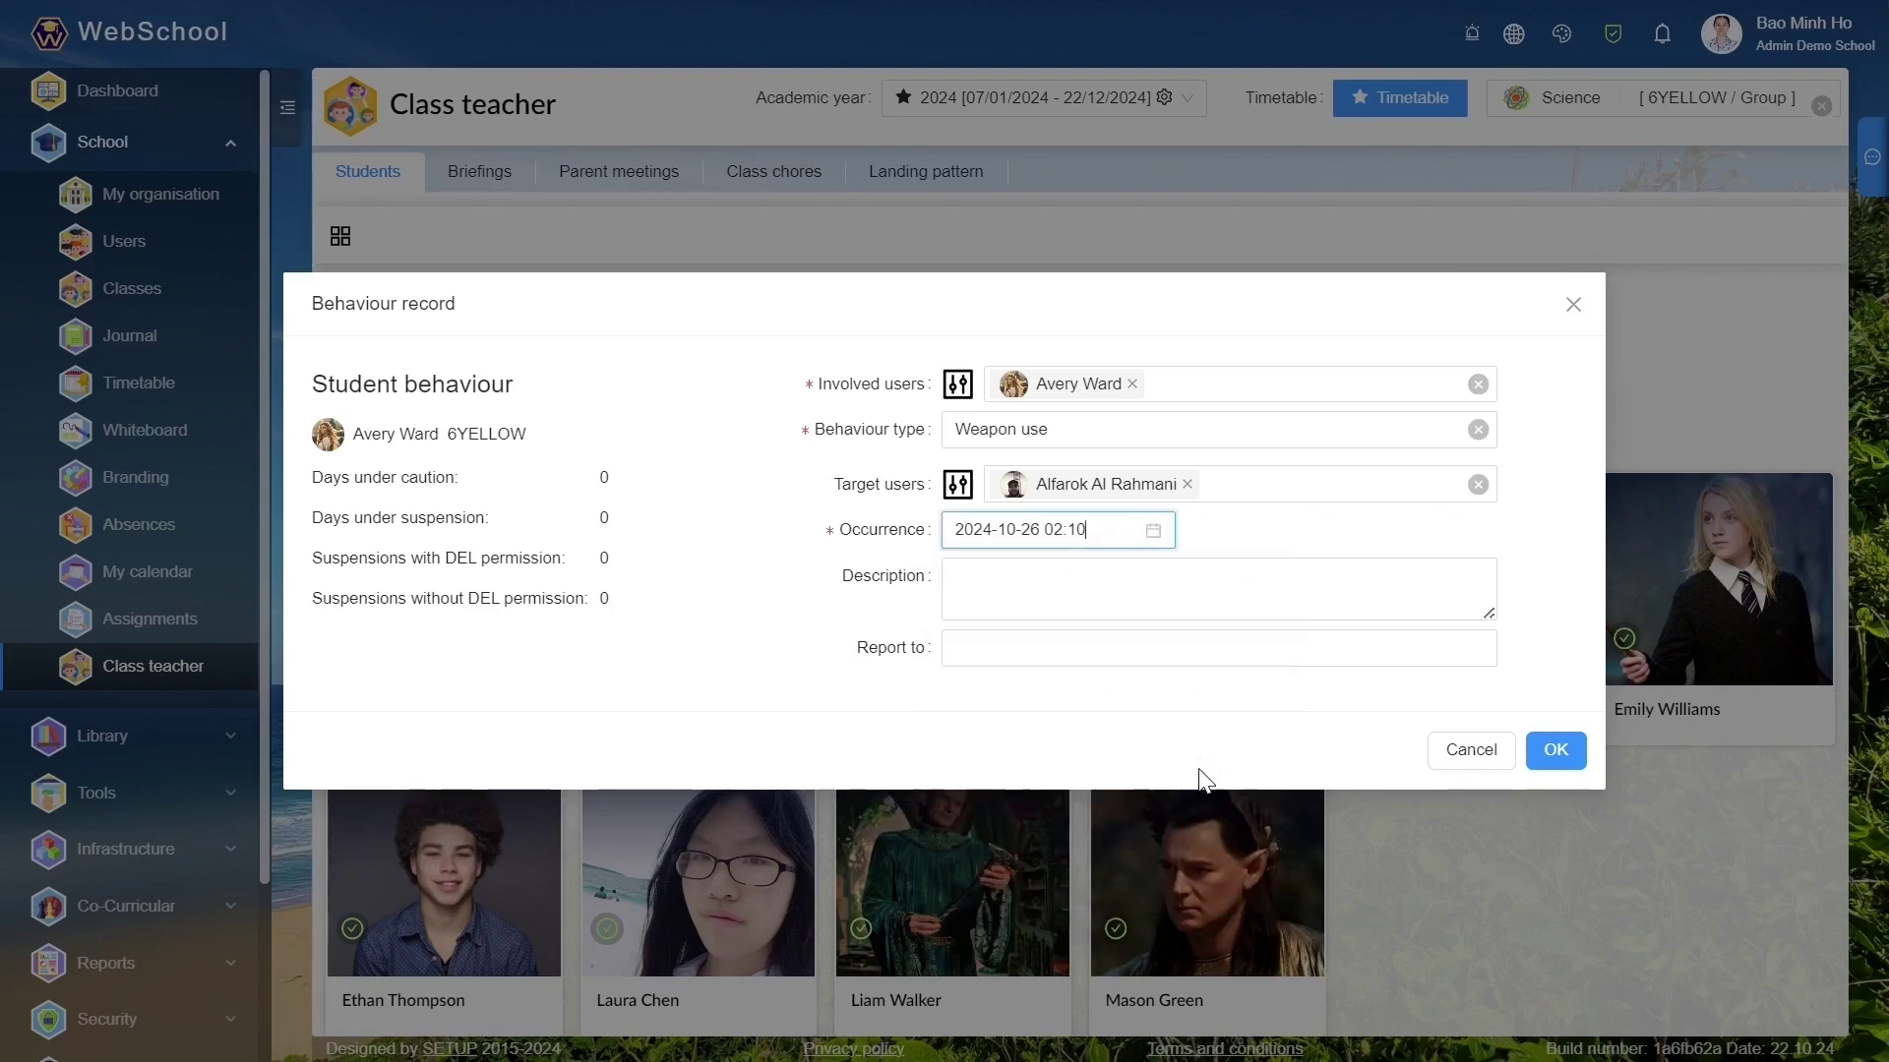
left_click(1463, 591)
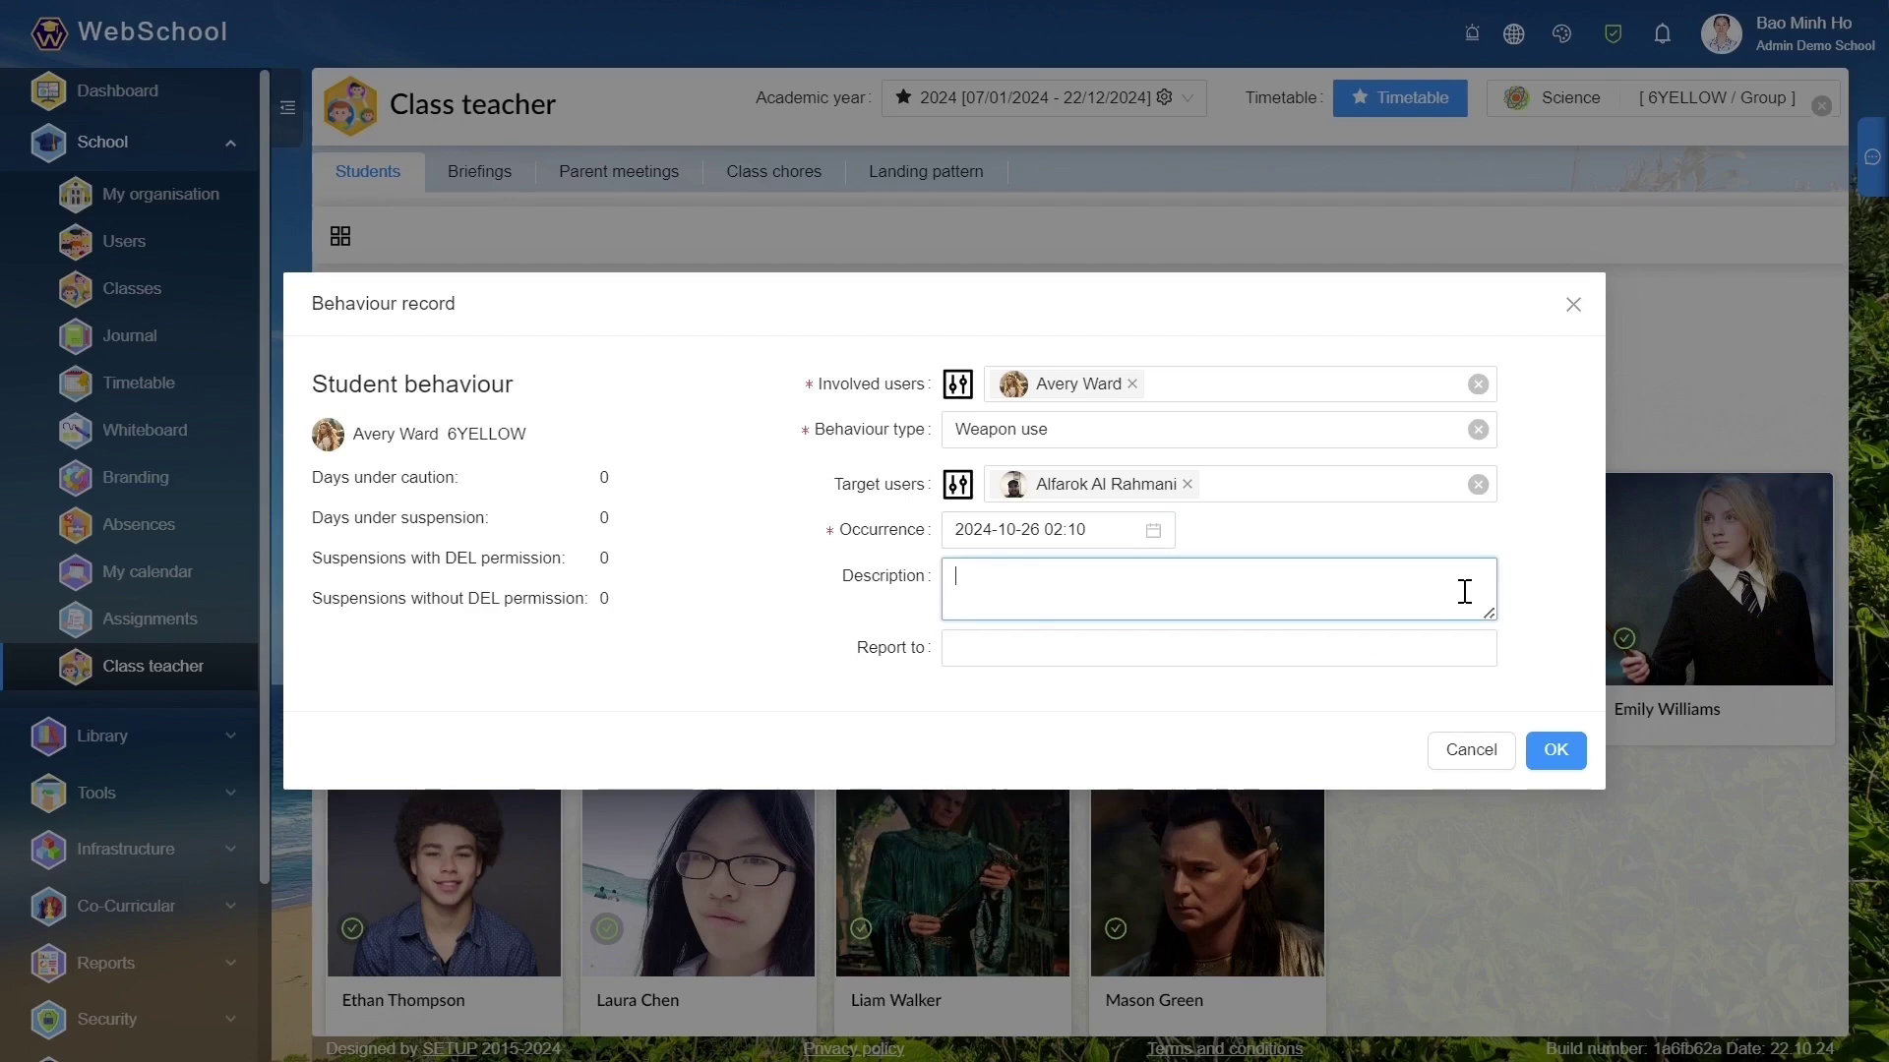
type("Violence behavior")
Set the behaviour record to be reported to Security, and save the record.
left_click(1361, 650)
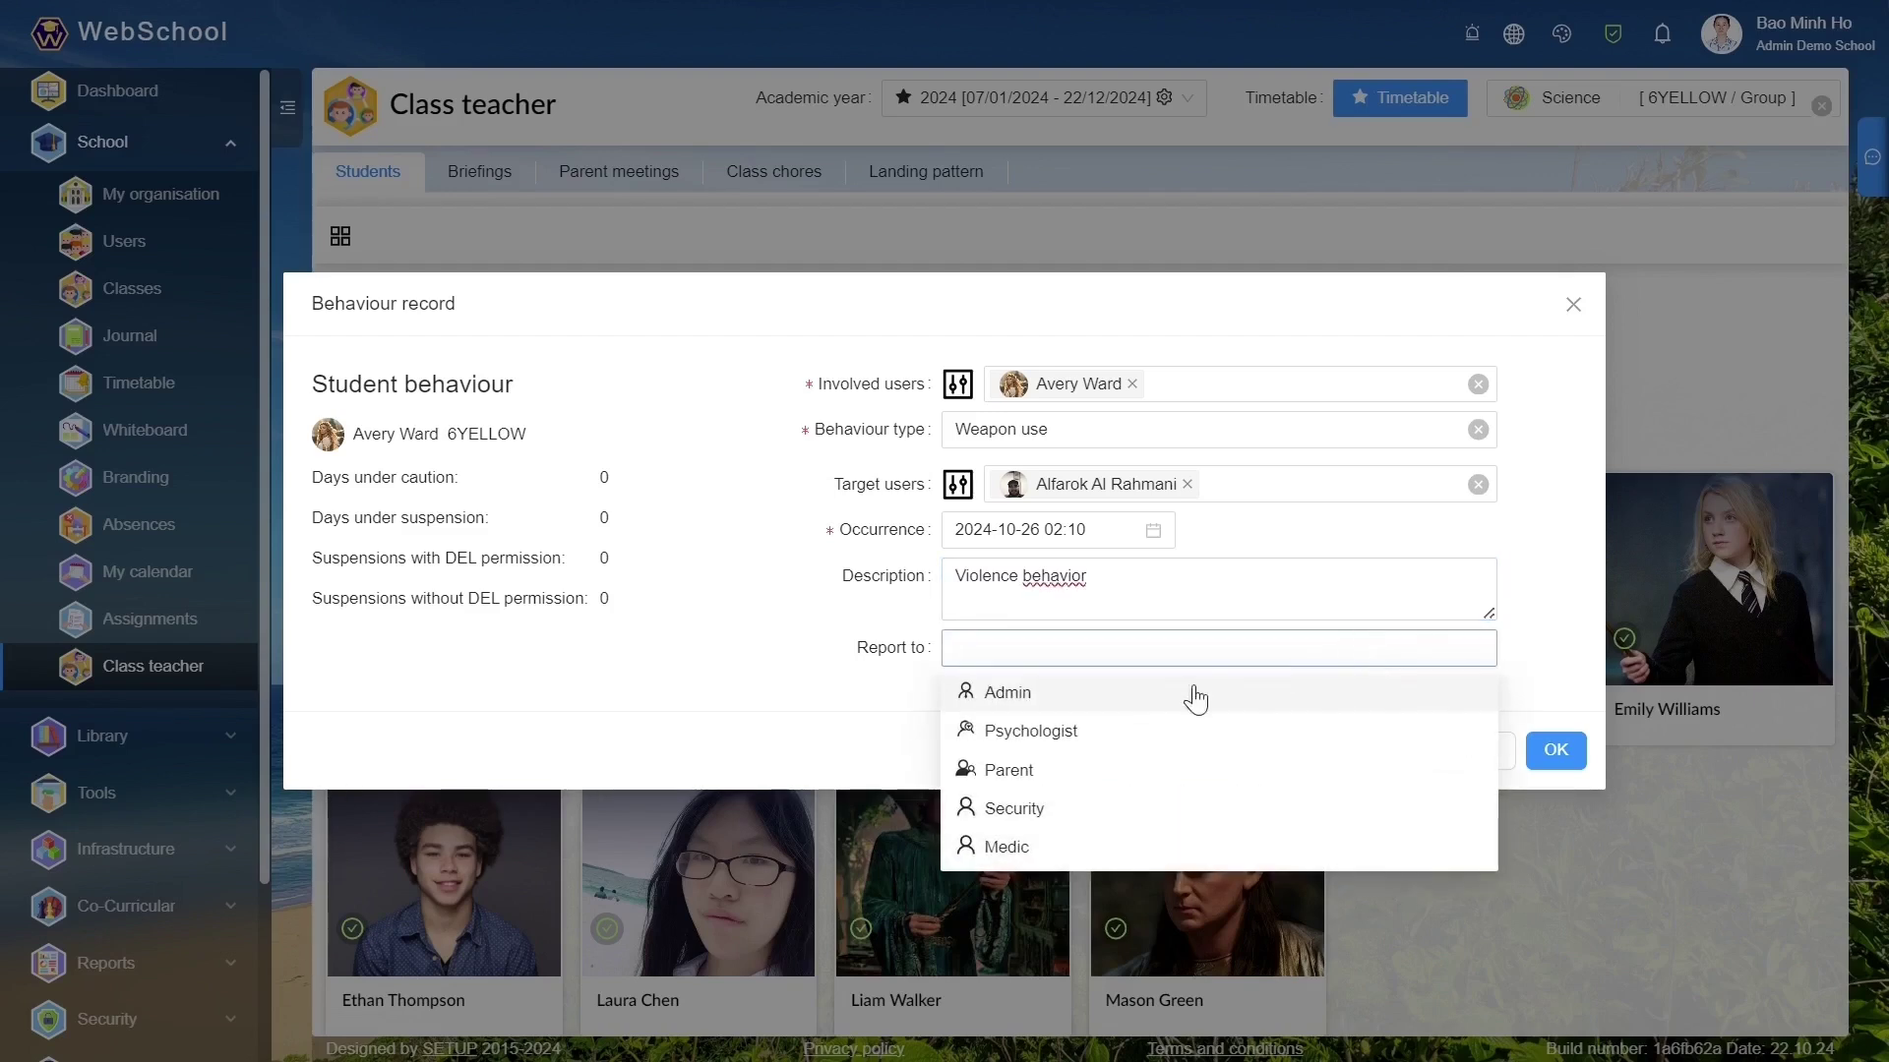
left_click(1045, 818)
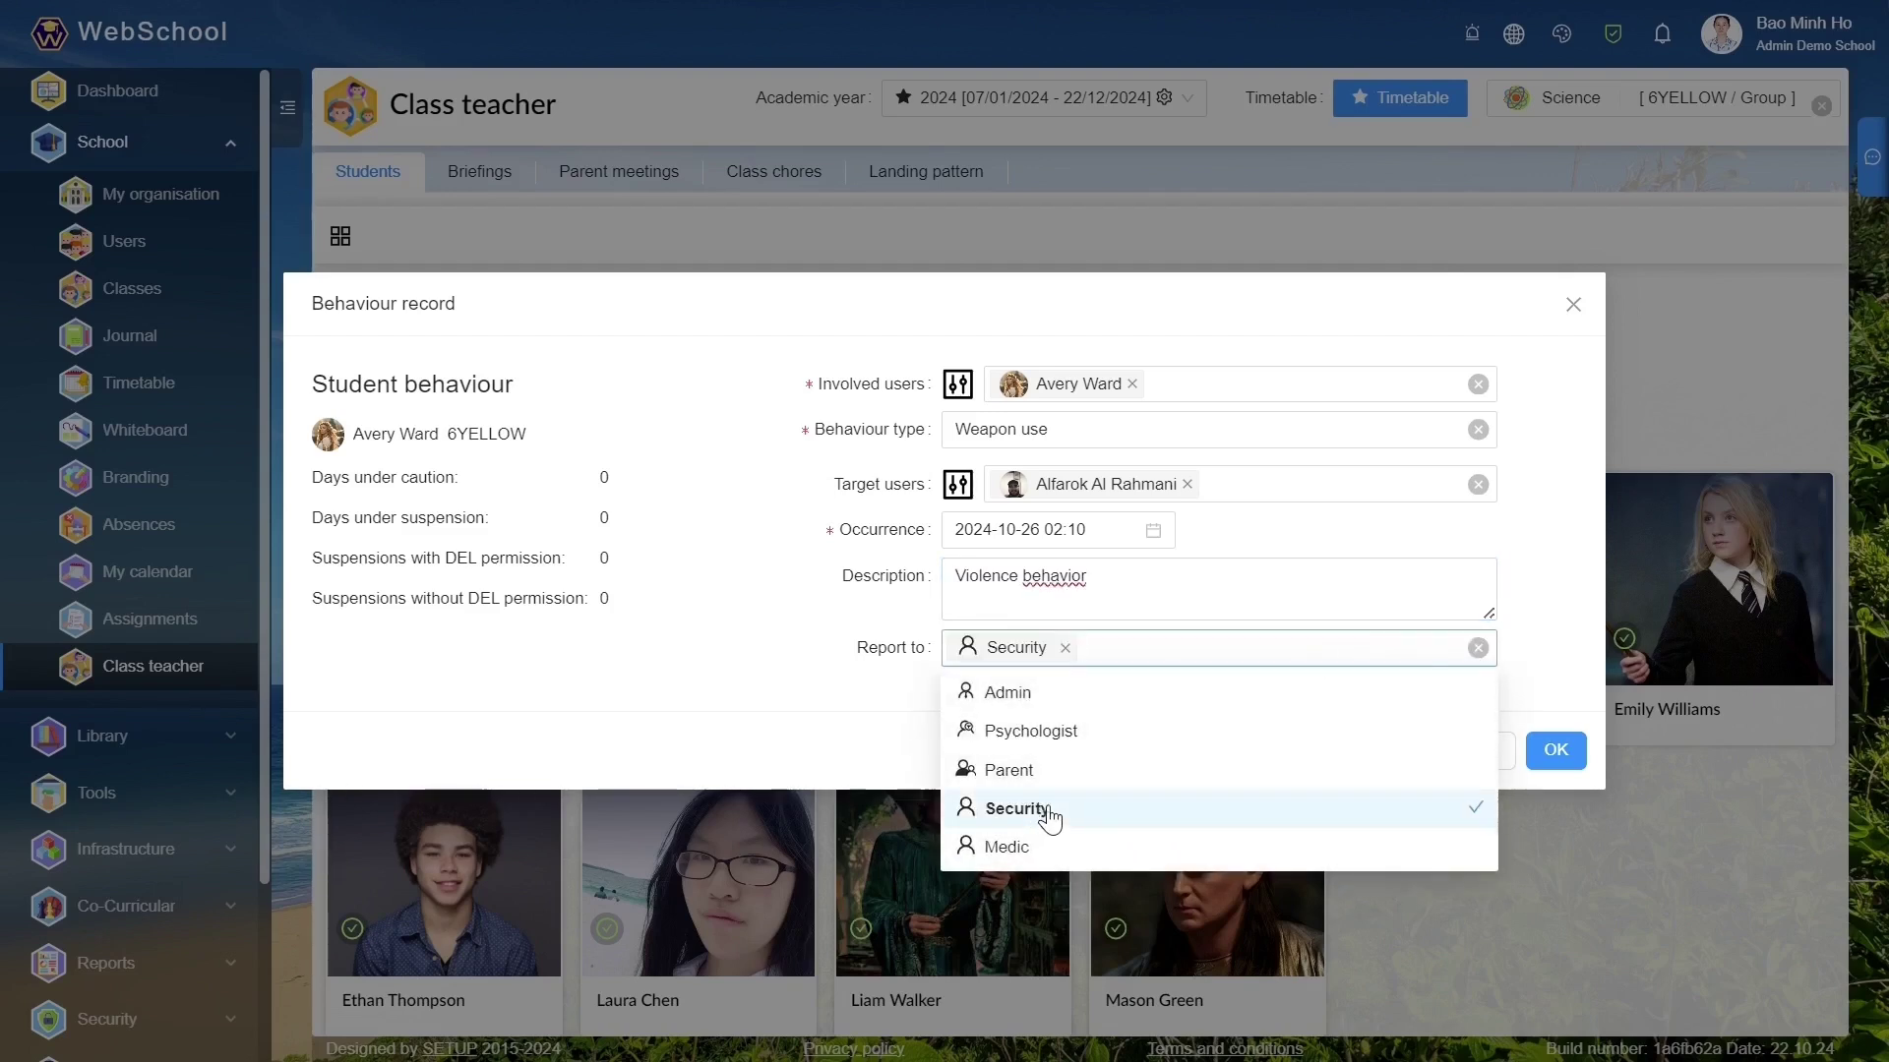
left_click(1059, 817)
left_click(1059, 816)
left_click(1059, 817)
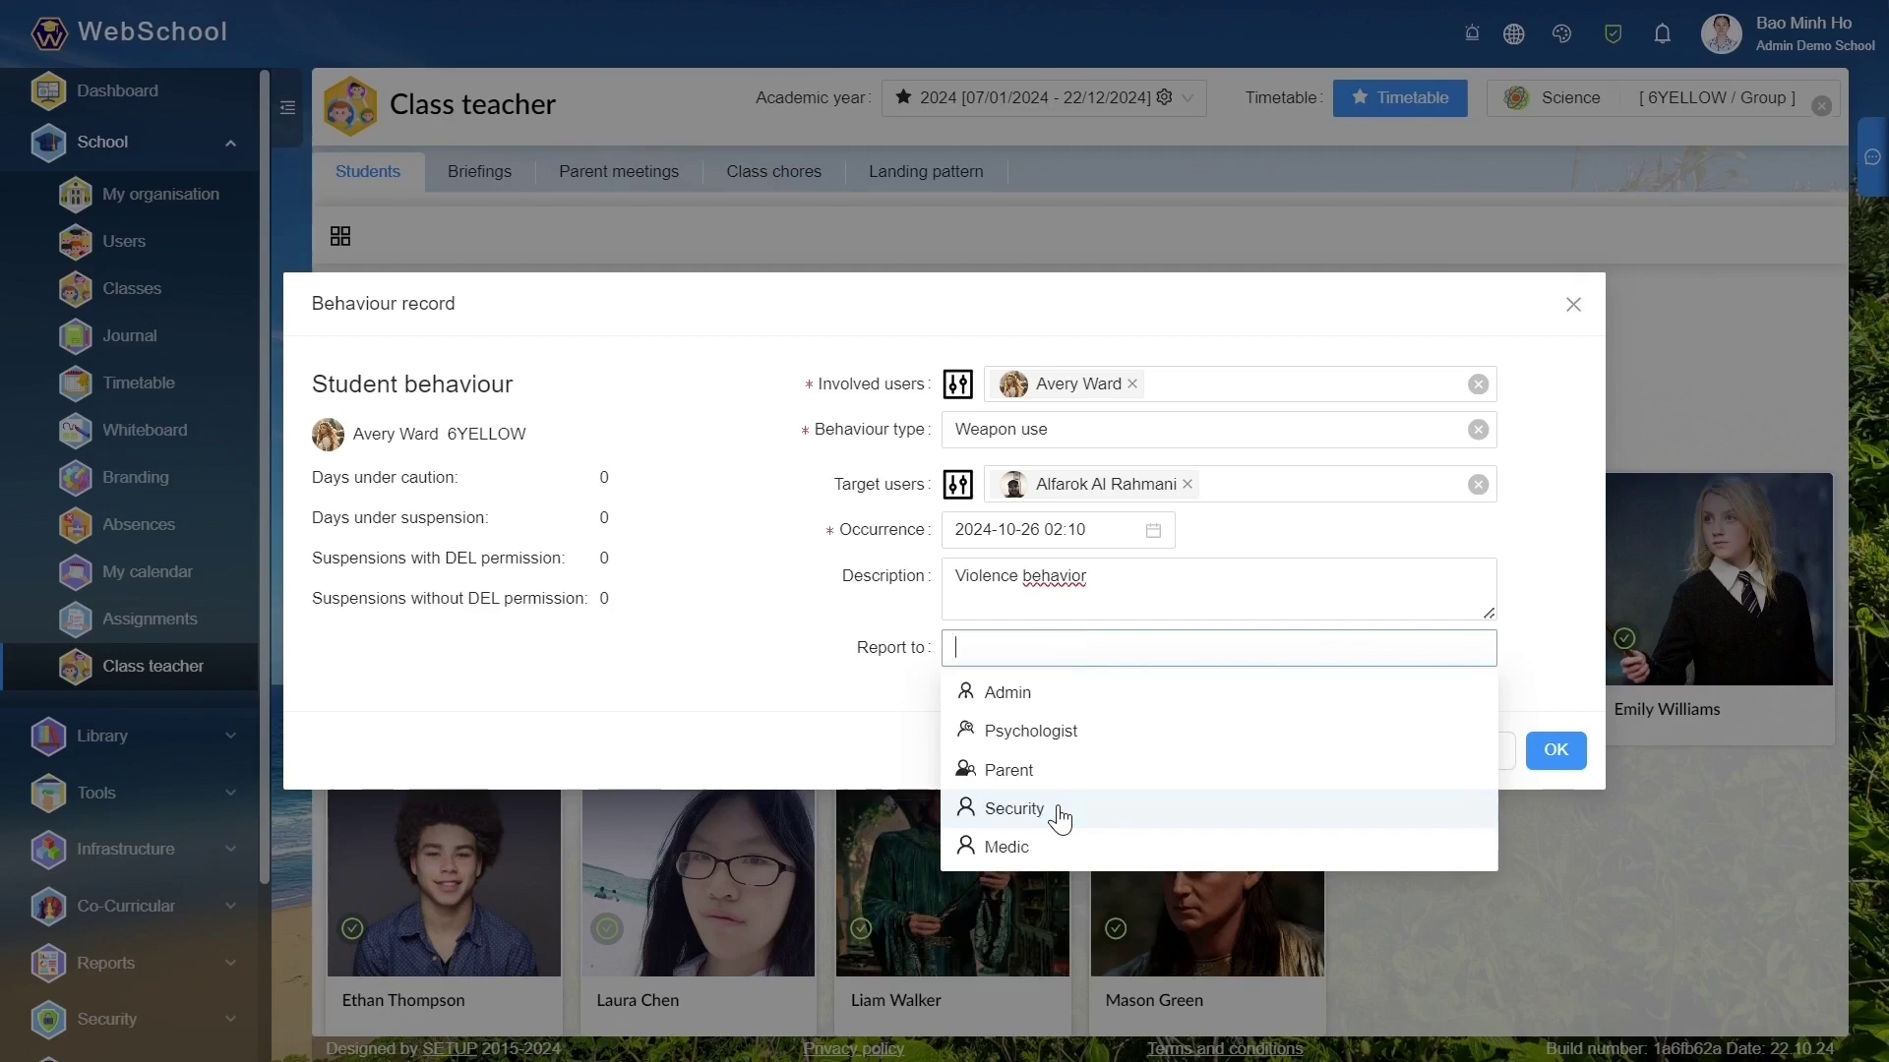
left_click(1059, 819)
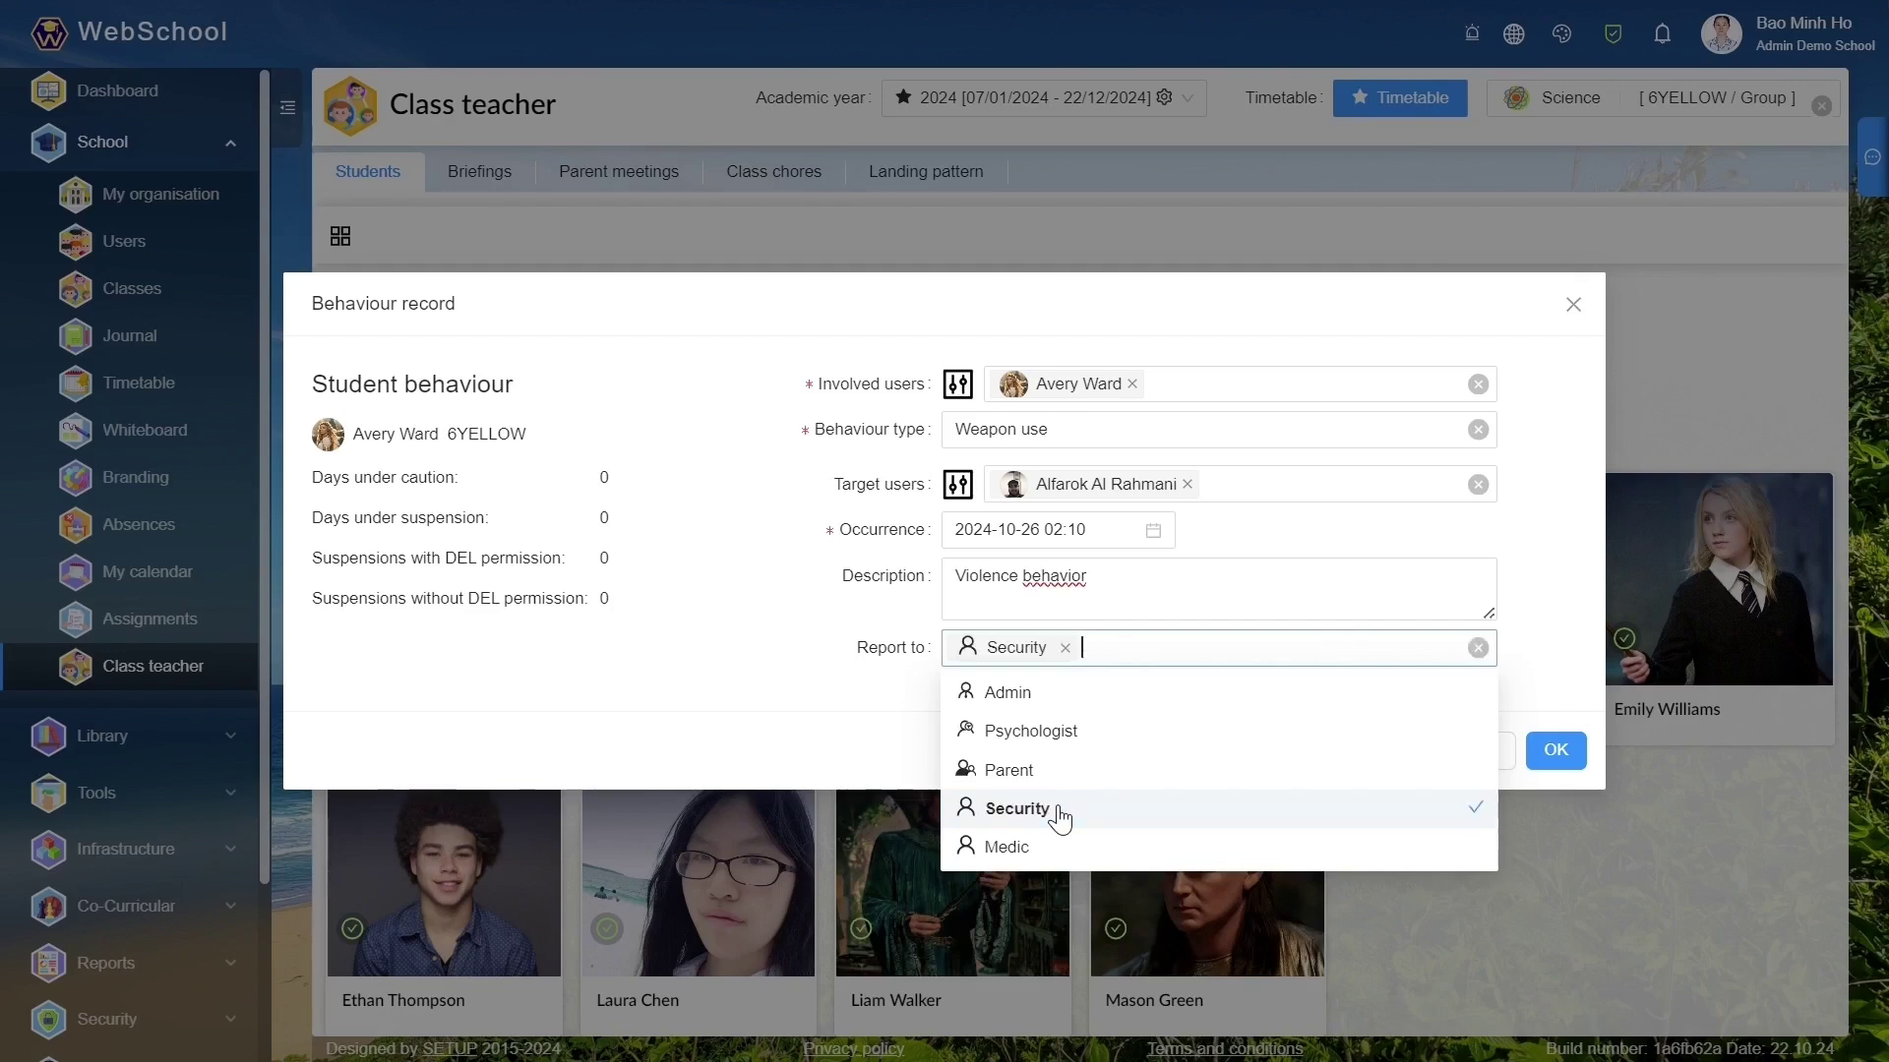
left_click(1564, 627)
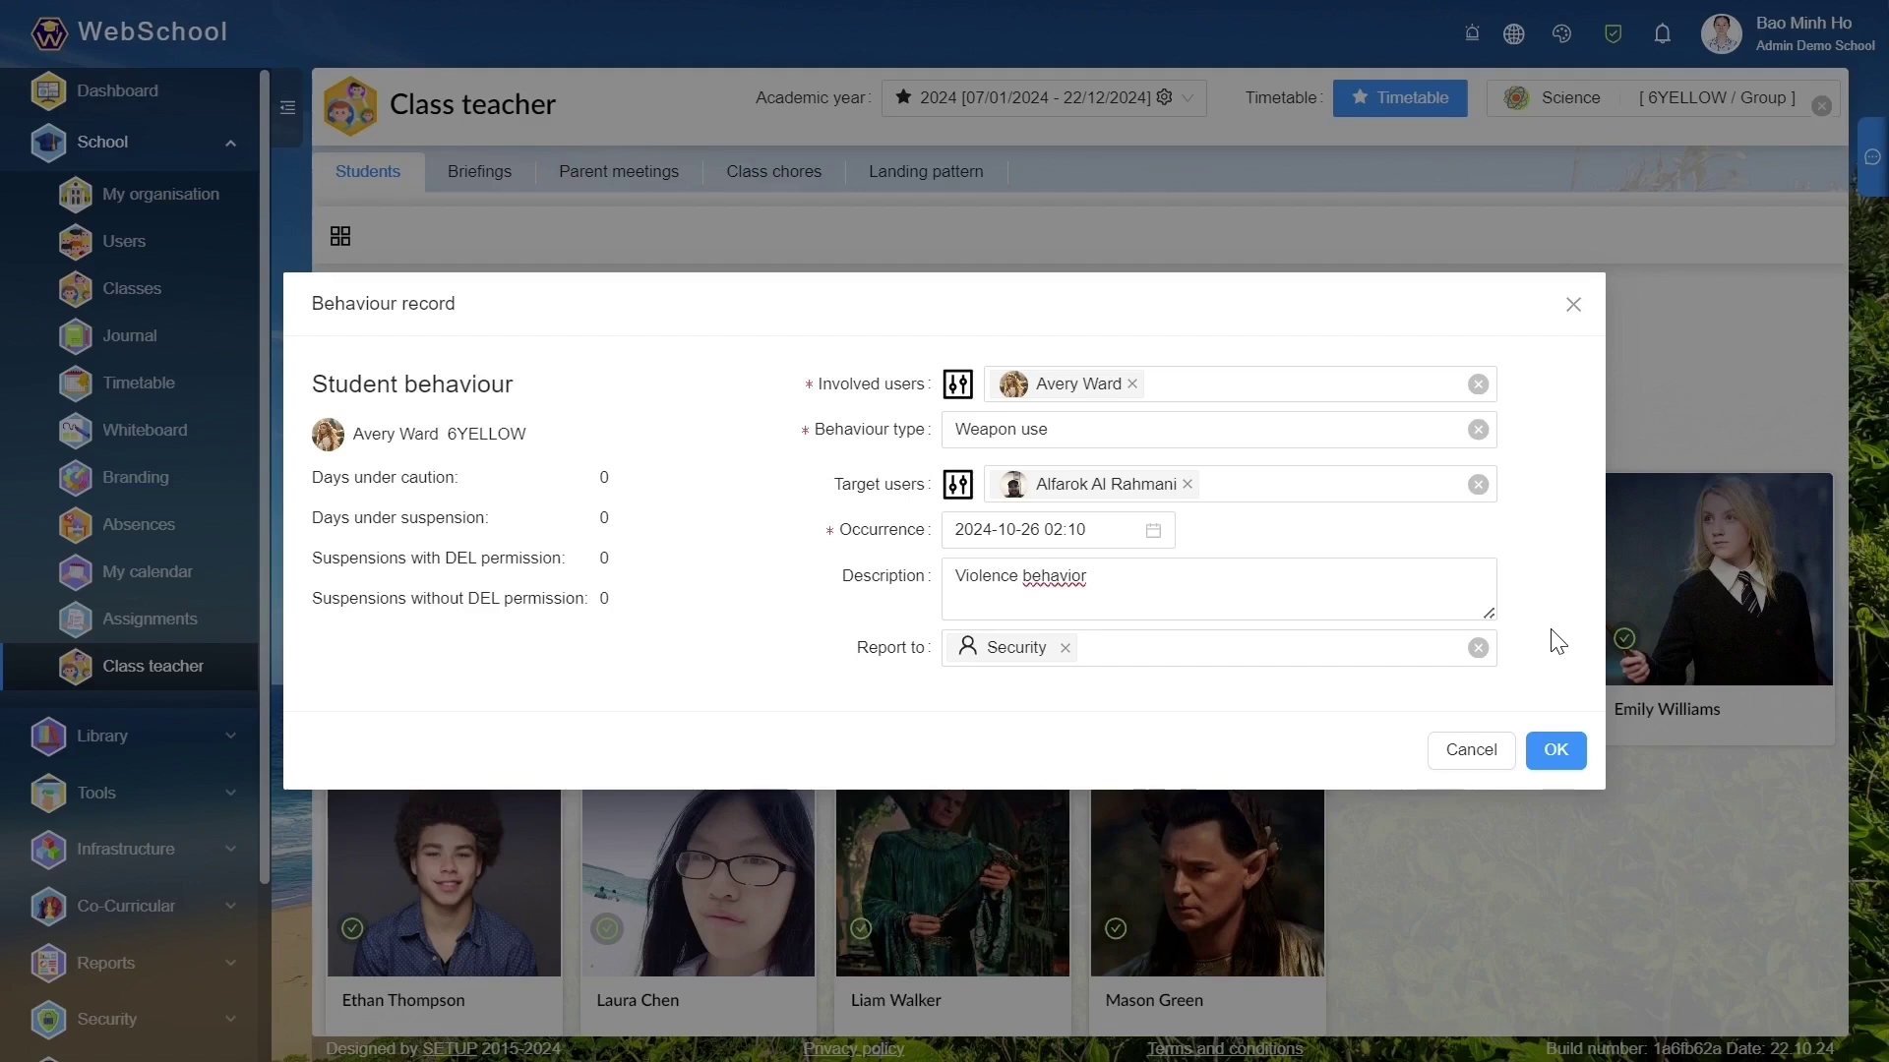
left_click(1555, 754)
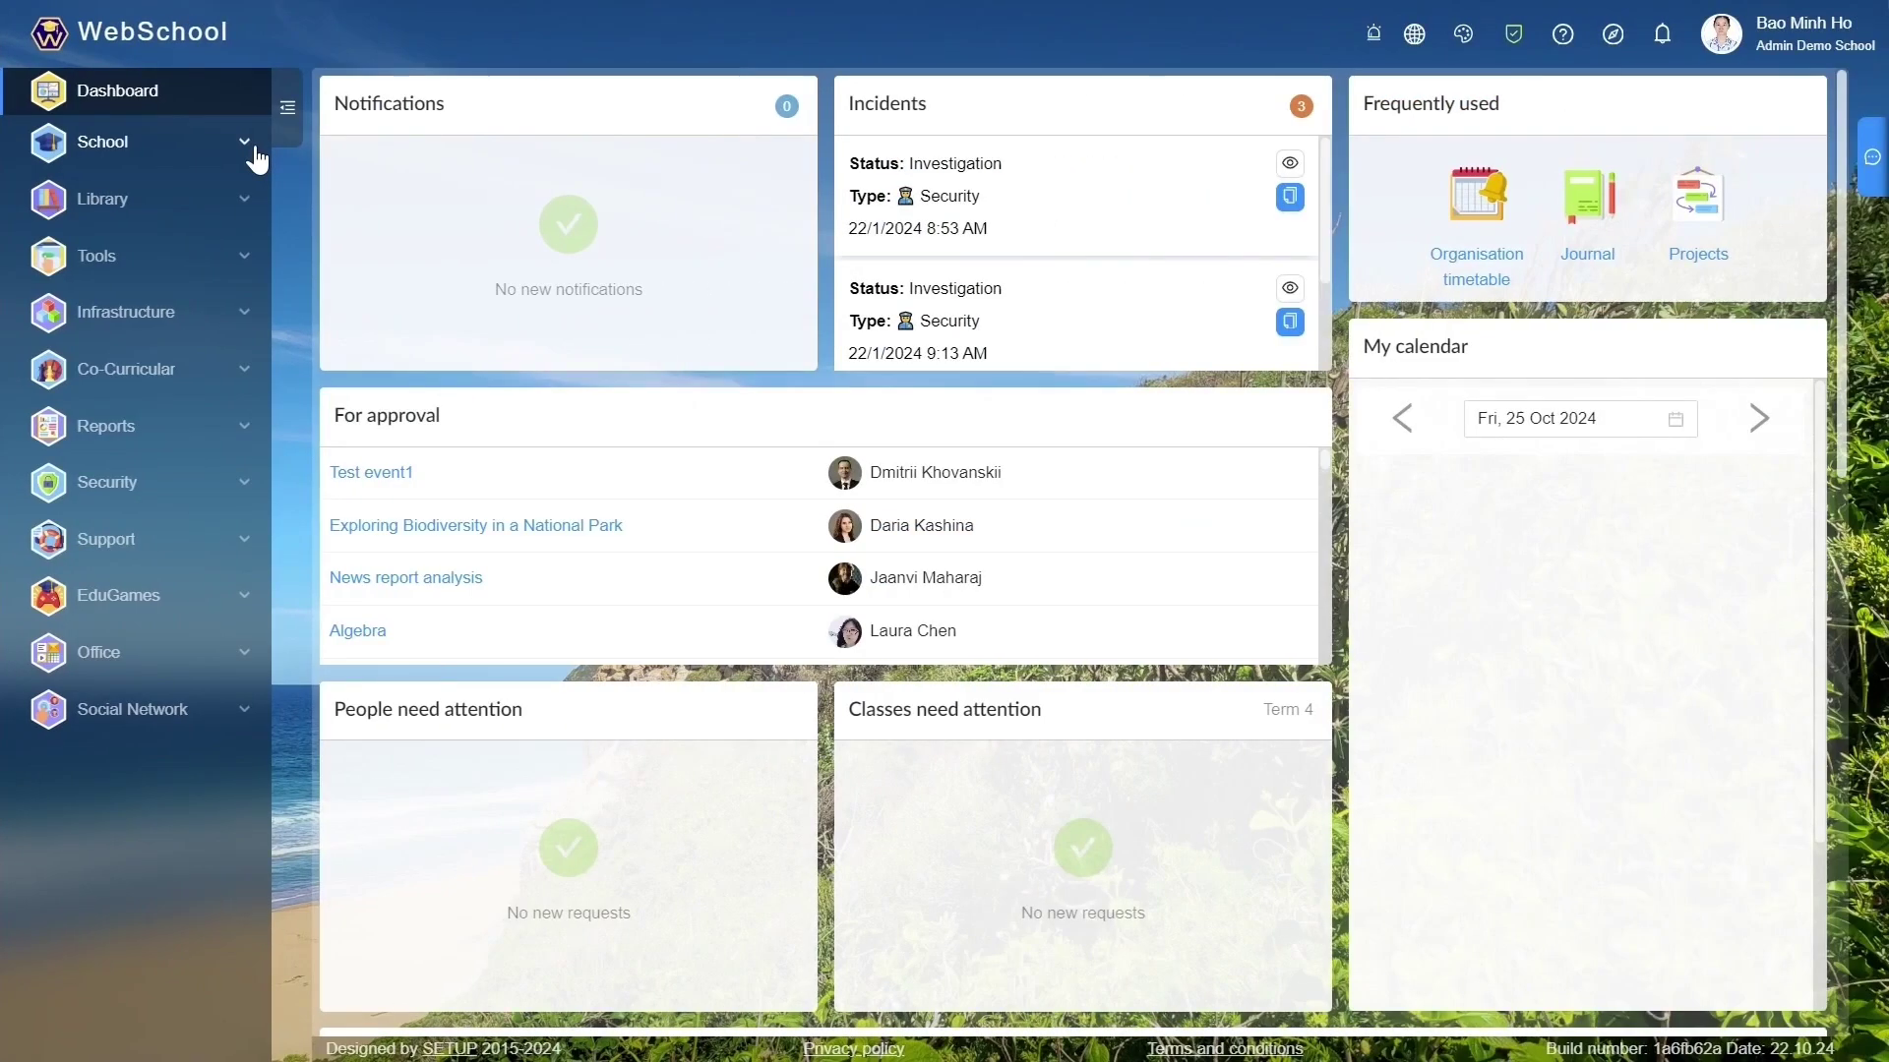
Open the first student's report from the Class teacher page, and examine the subject results, attendance and behaviour records.
left_click(252, 153)
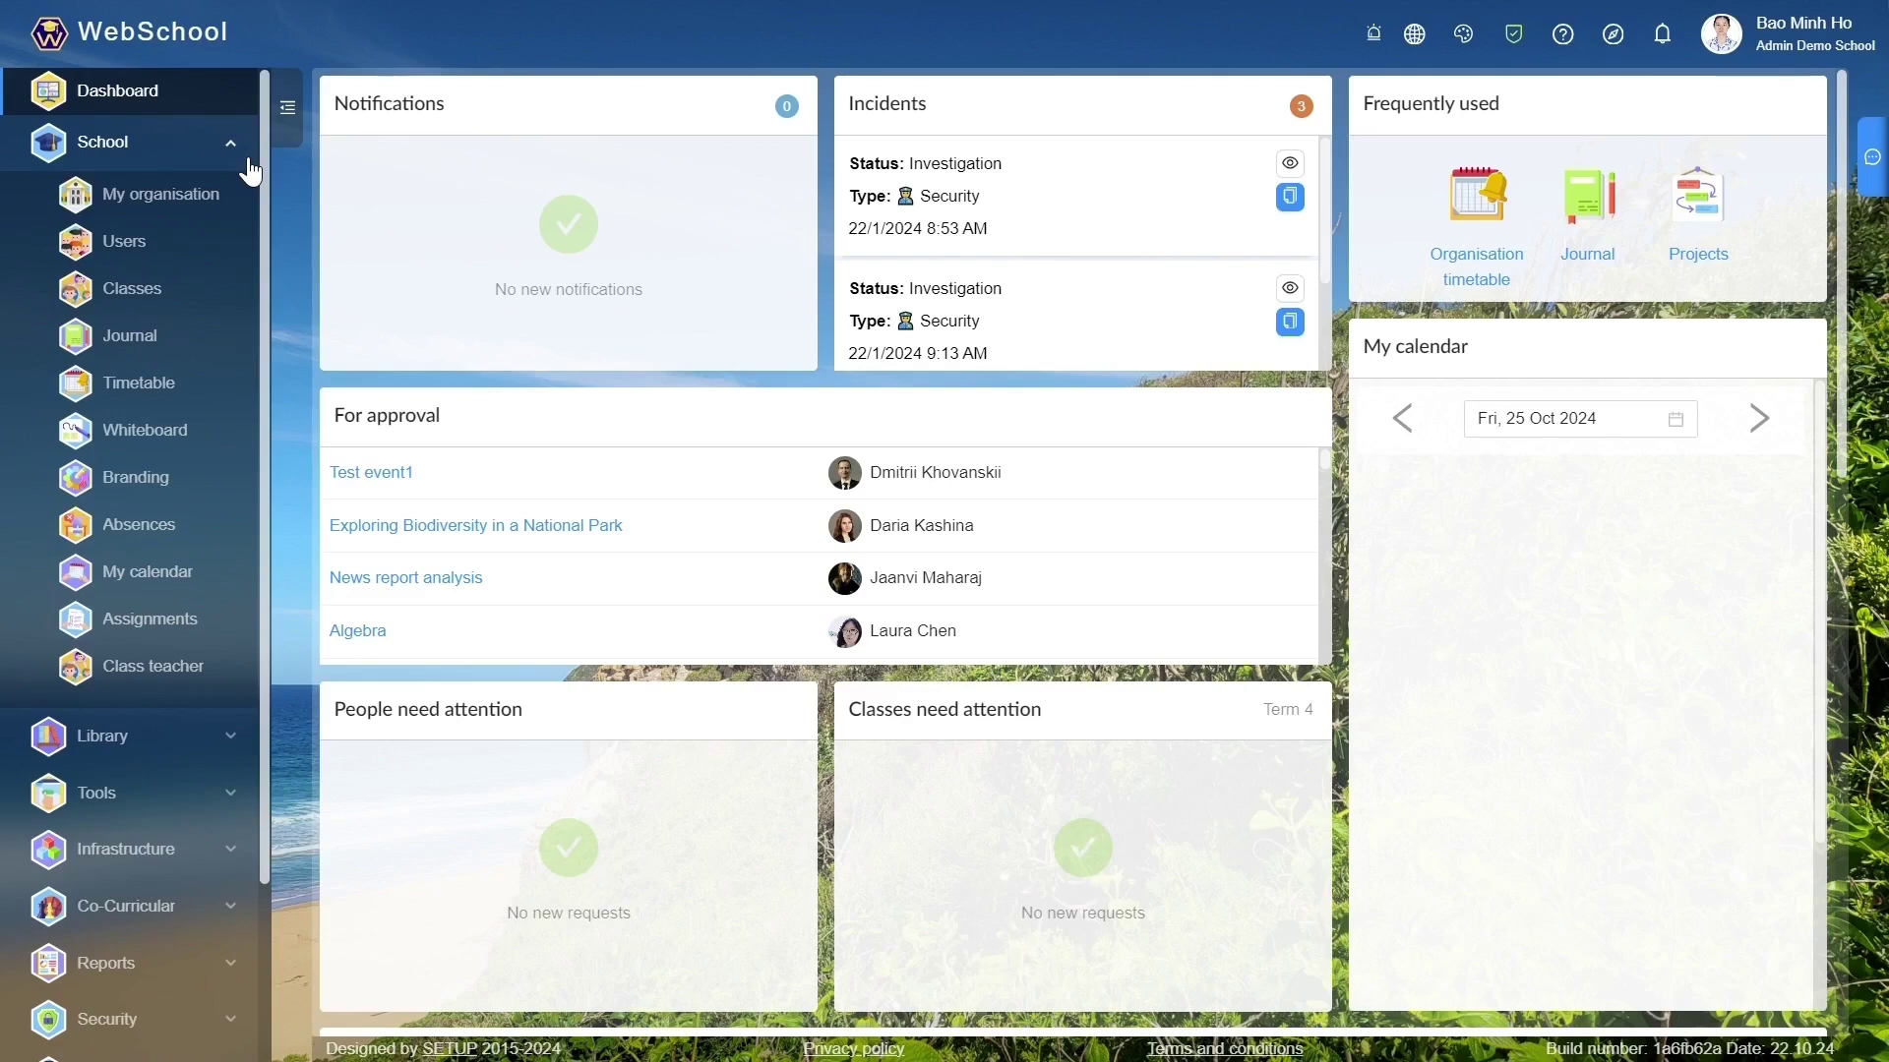
left_click(182, 668)
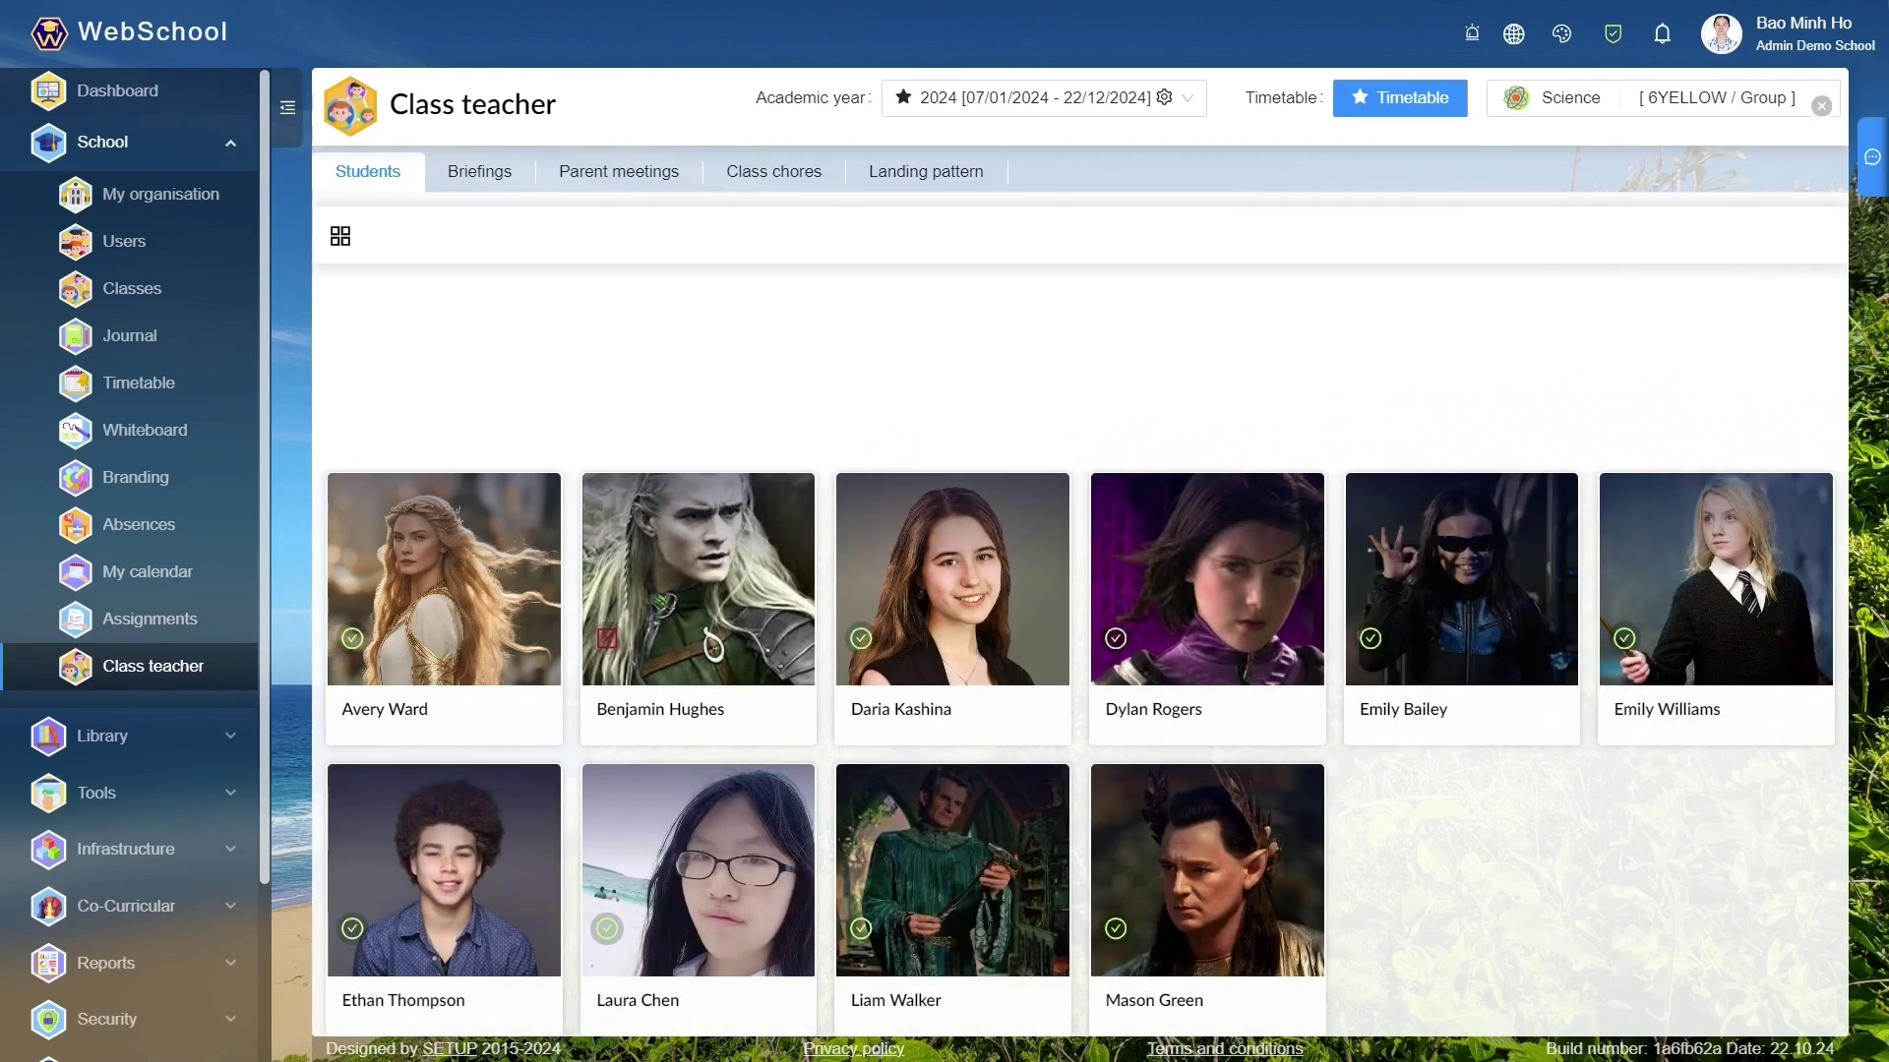
right_click(481, 556)
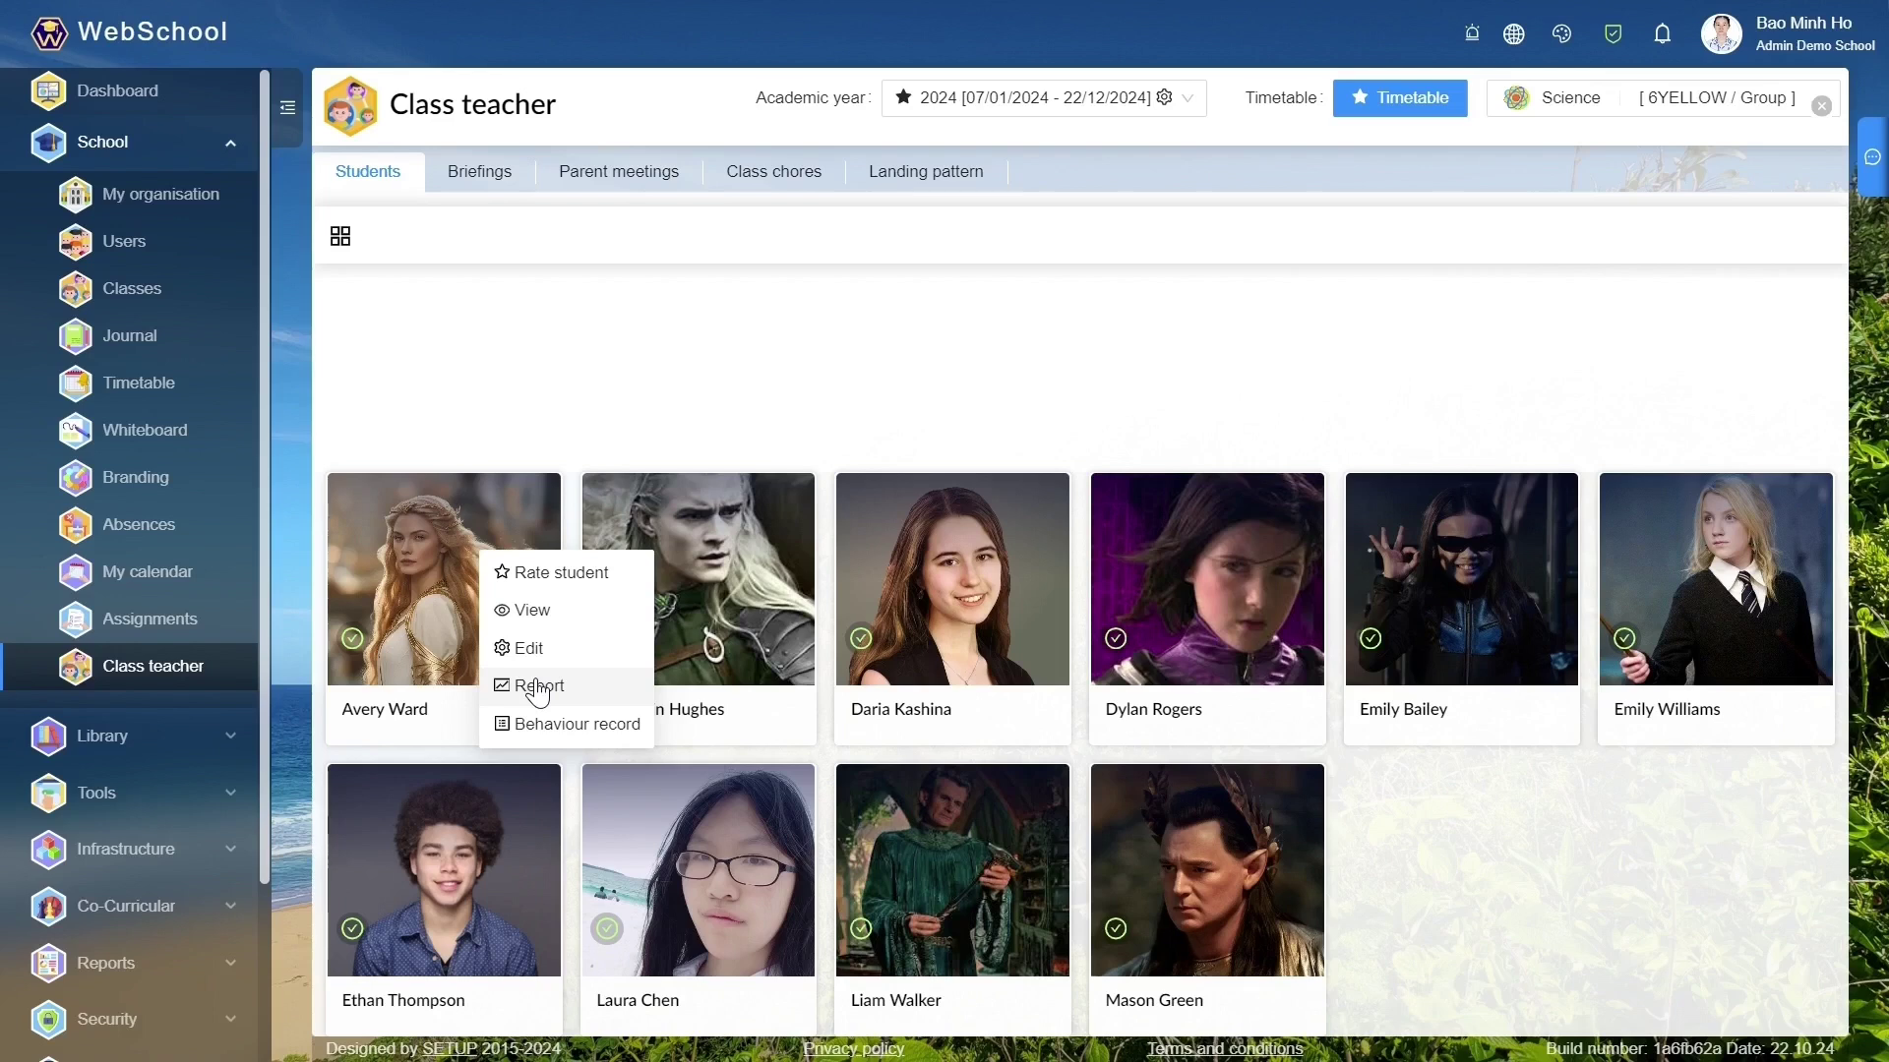
left_click(602, 689)
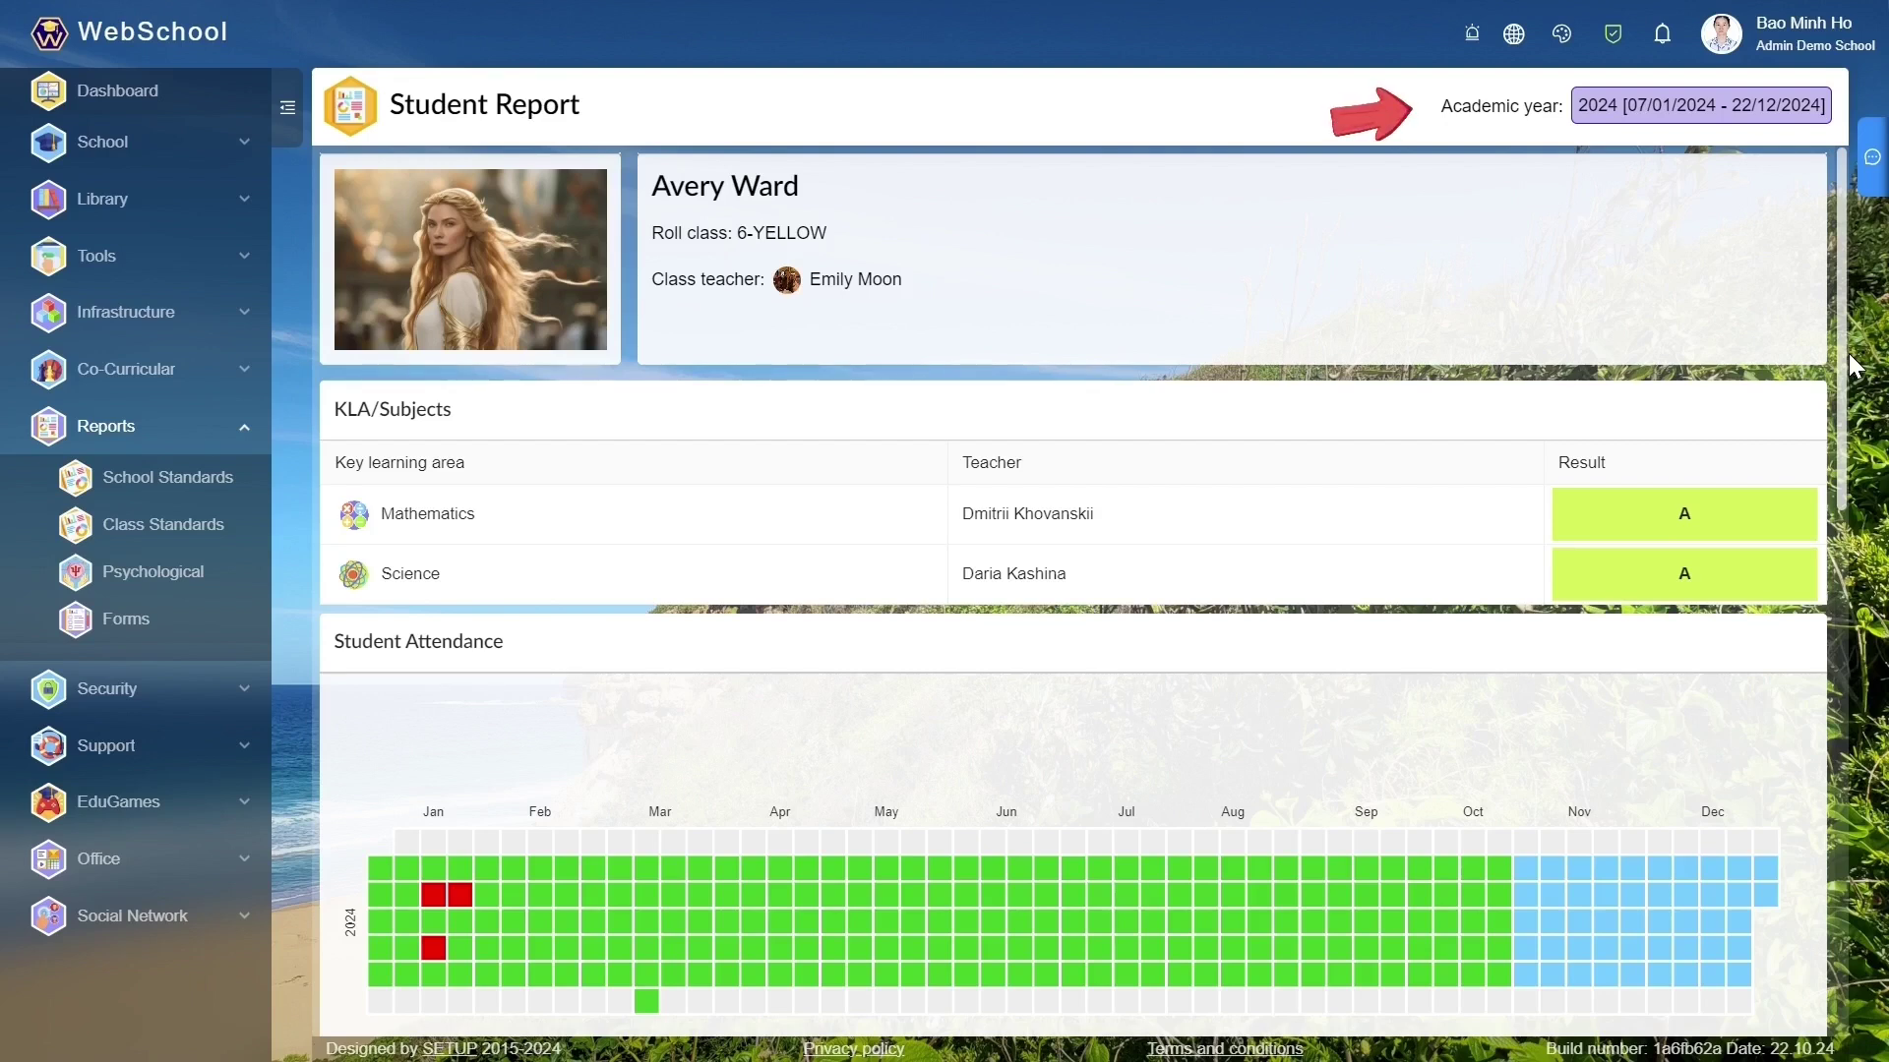
scroll(1849, 393, "down", 2)
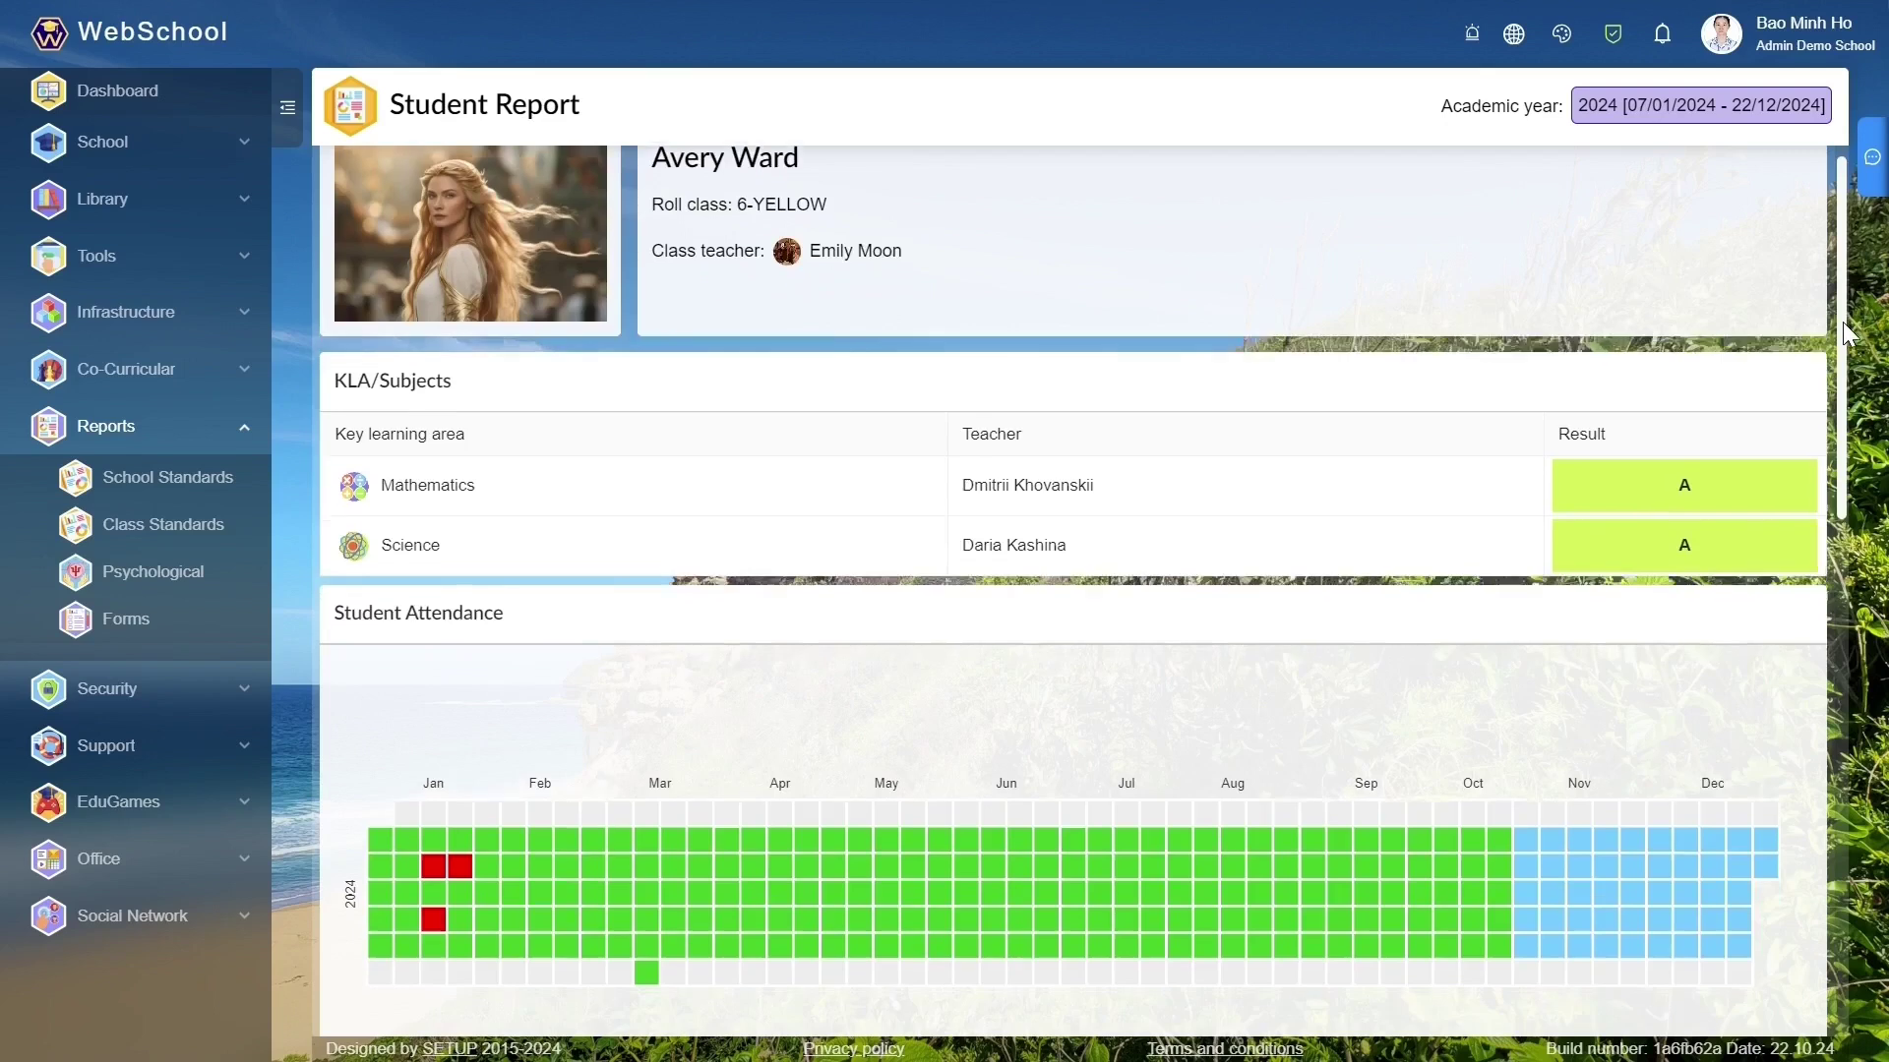
left_click_drag(1845, 400, 1846, 407)
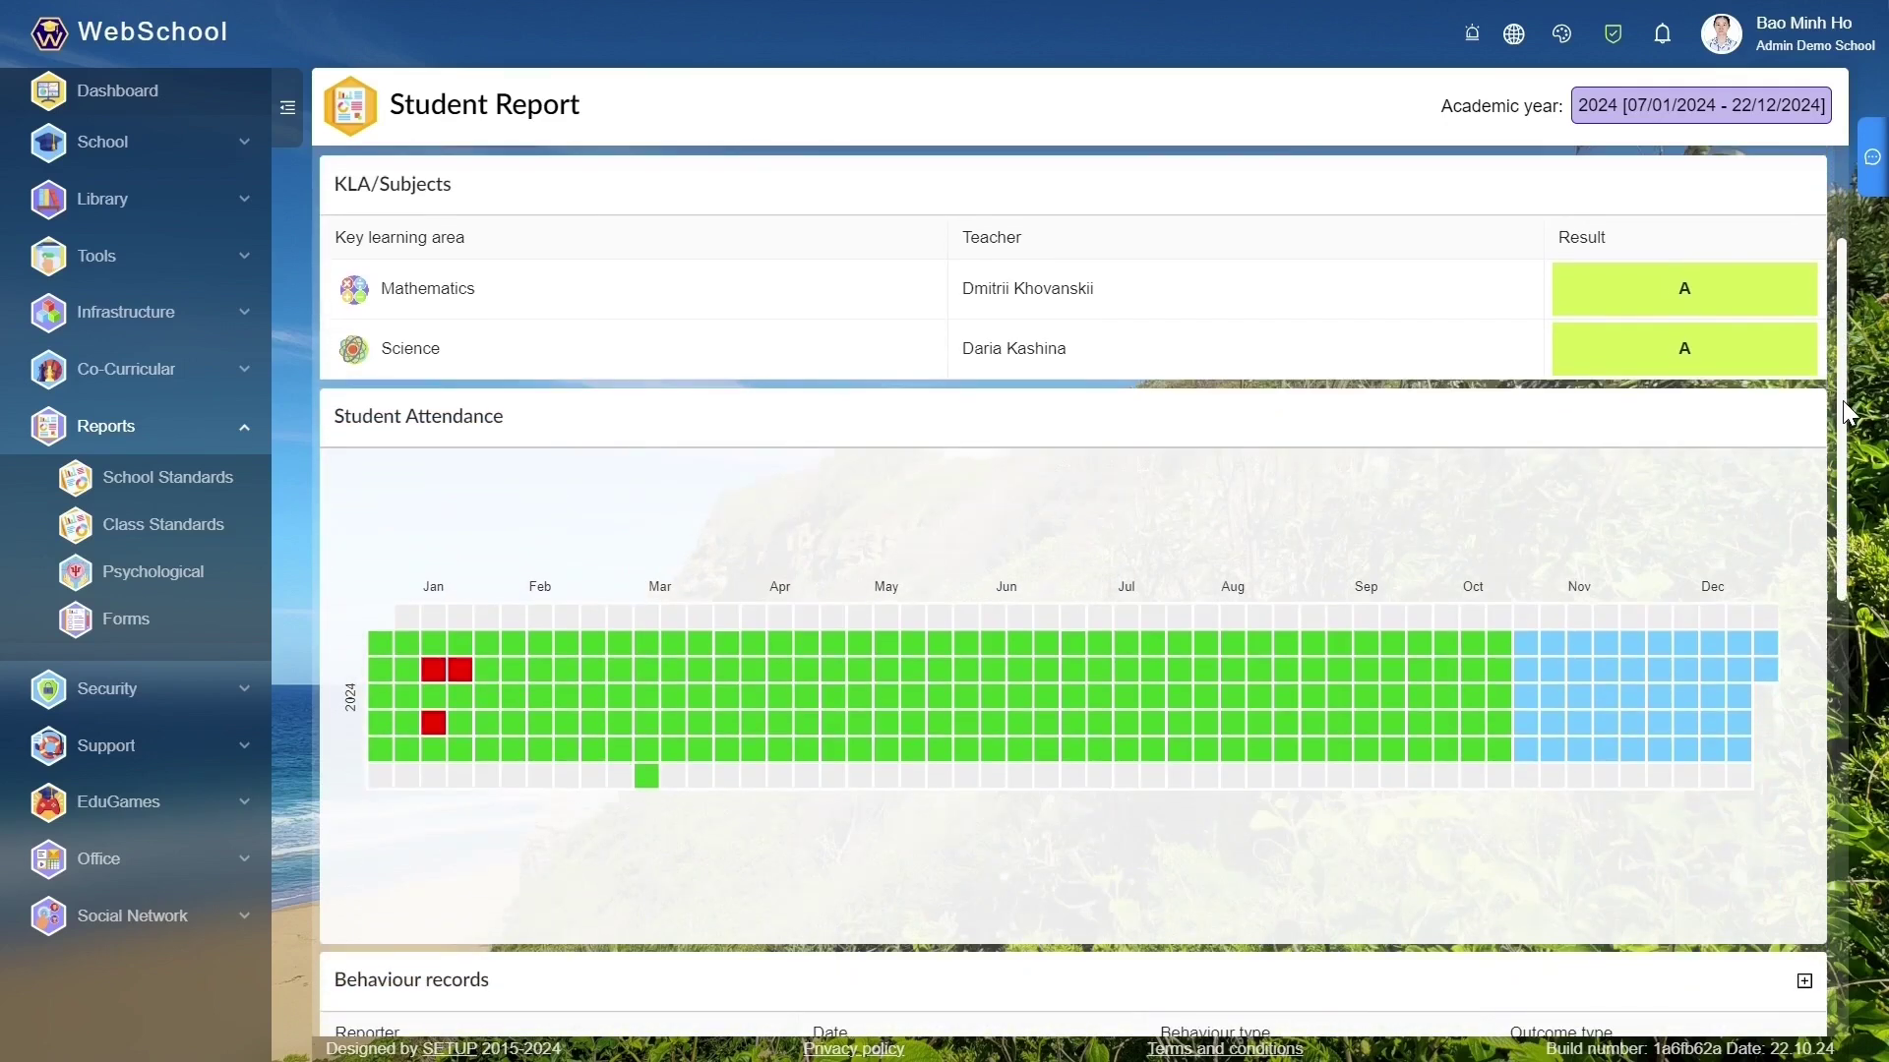
left_click_drag(1844, 413, 1843, 846)
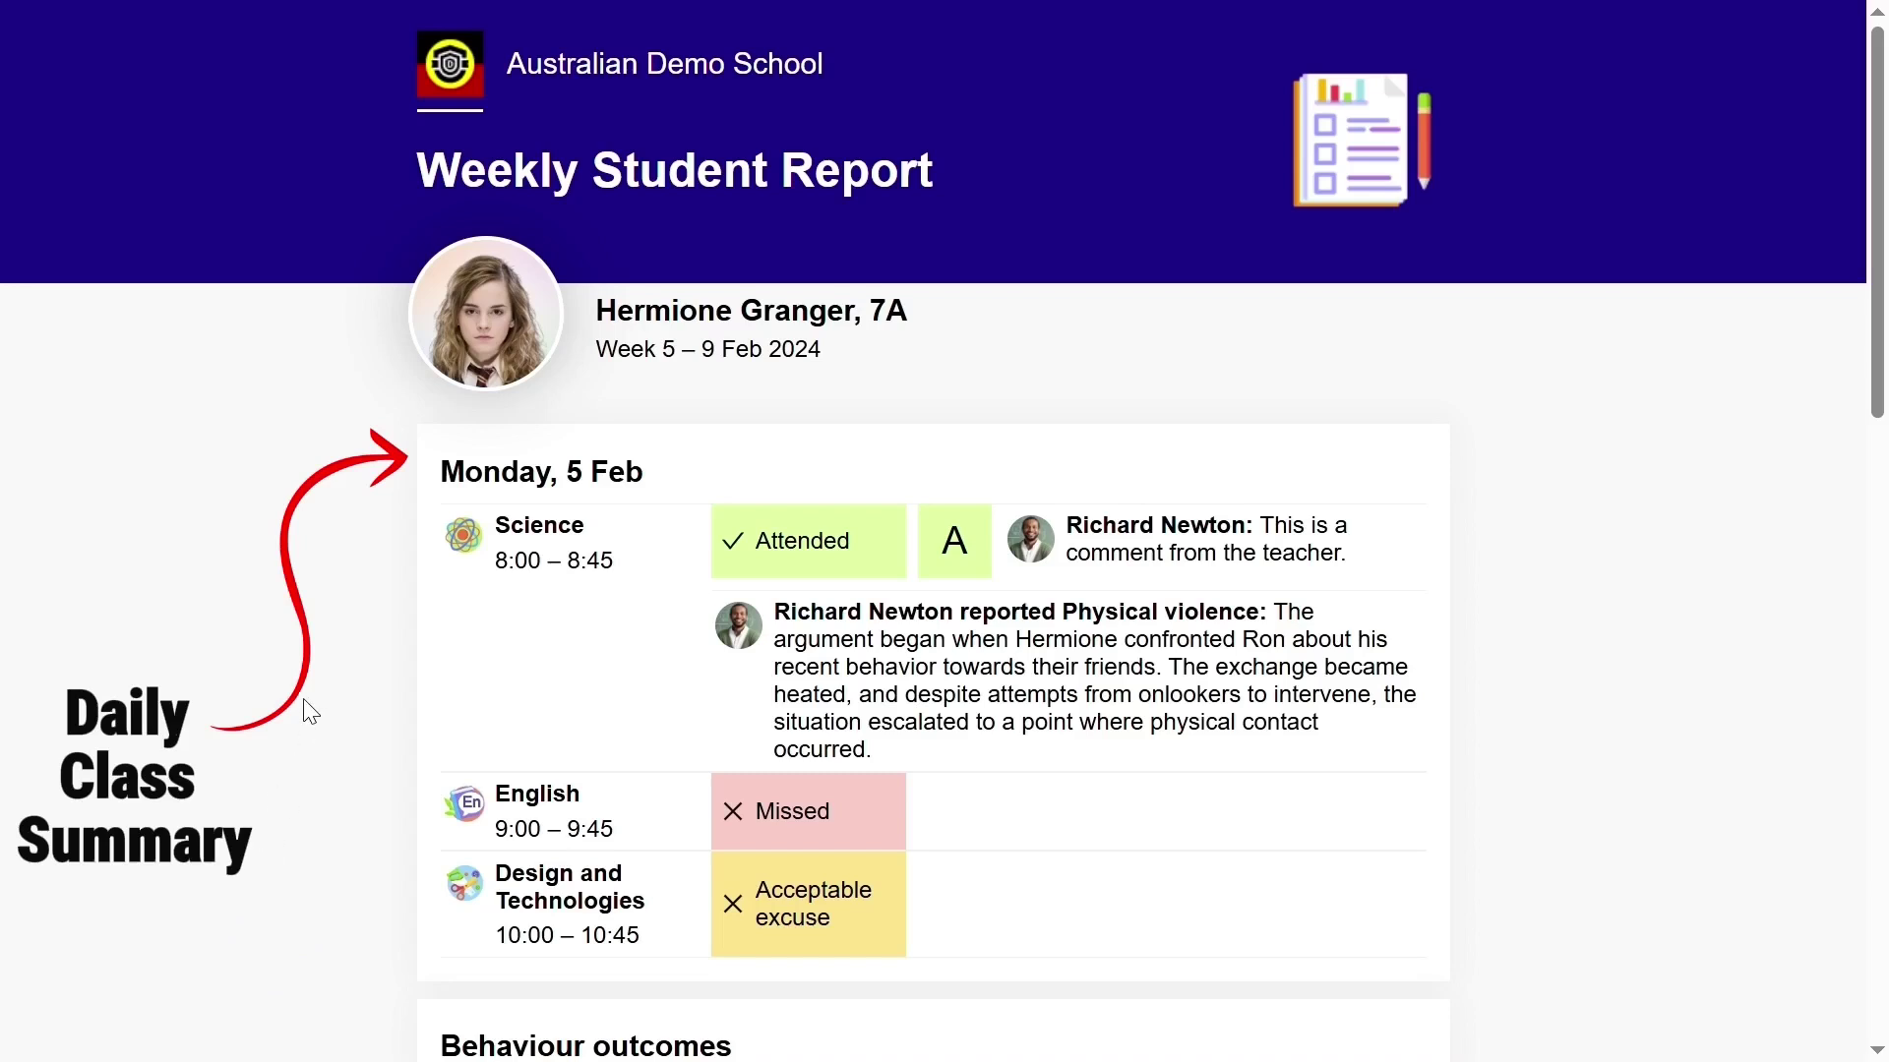
Examine the Weekly Student Report, from the daily class summary and behaviour outcomes to medical events, paid items and upcoming payments.
scroll(1738, 234, "down", 1)
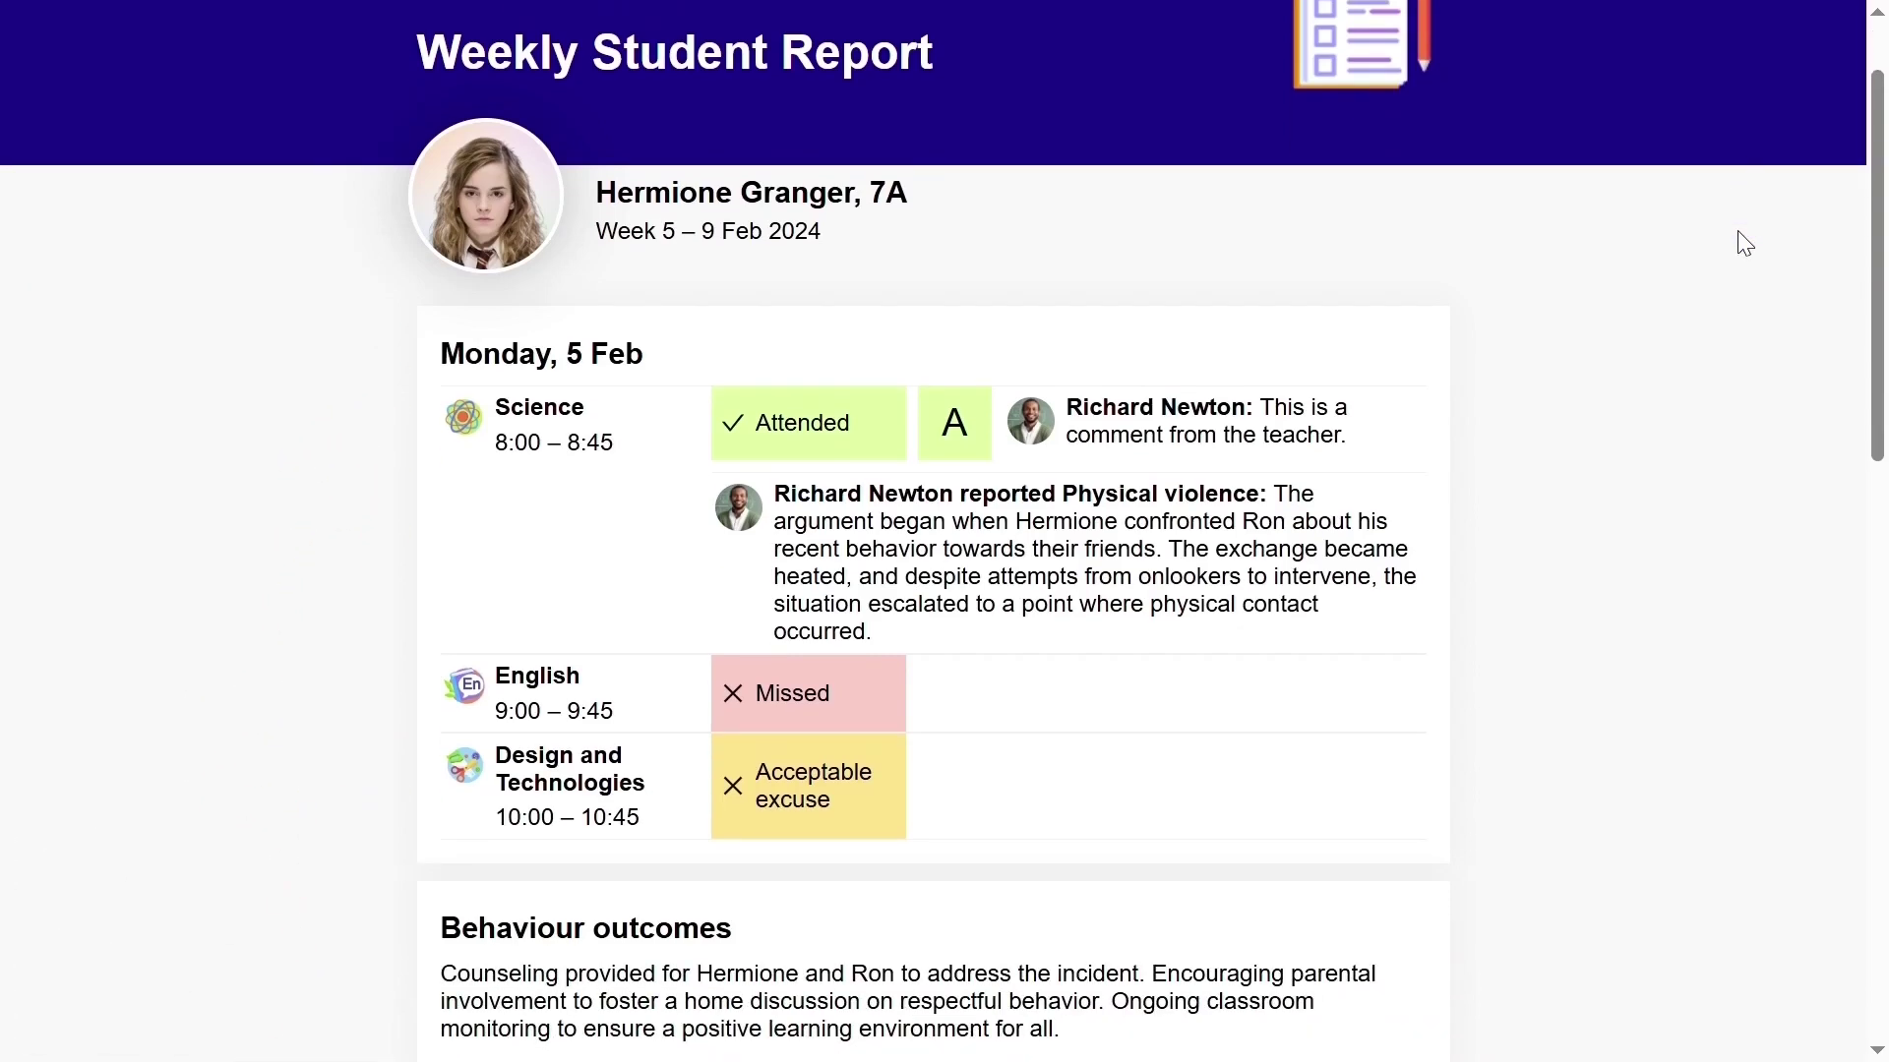
scroll(1744, 243, "down", 1)
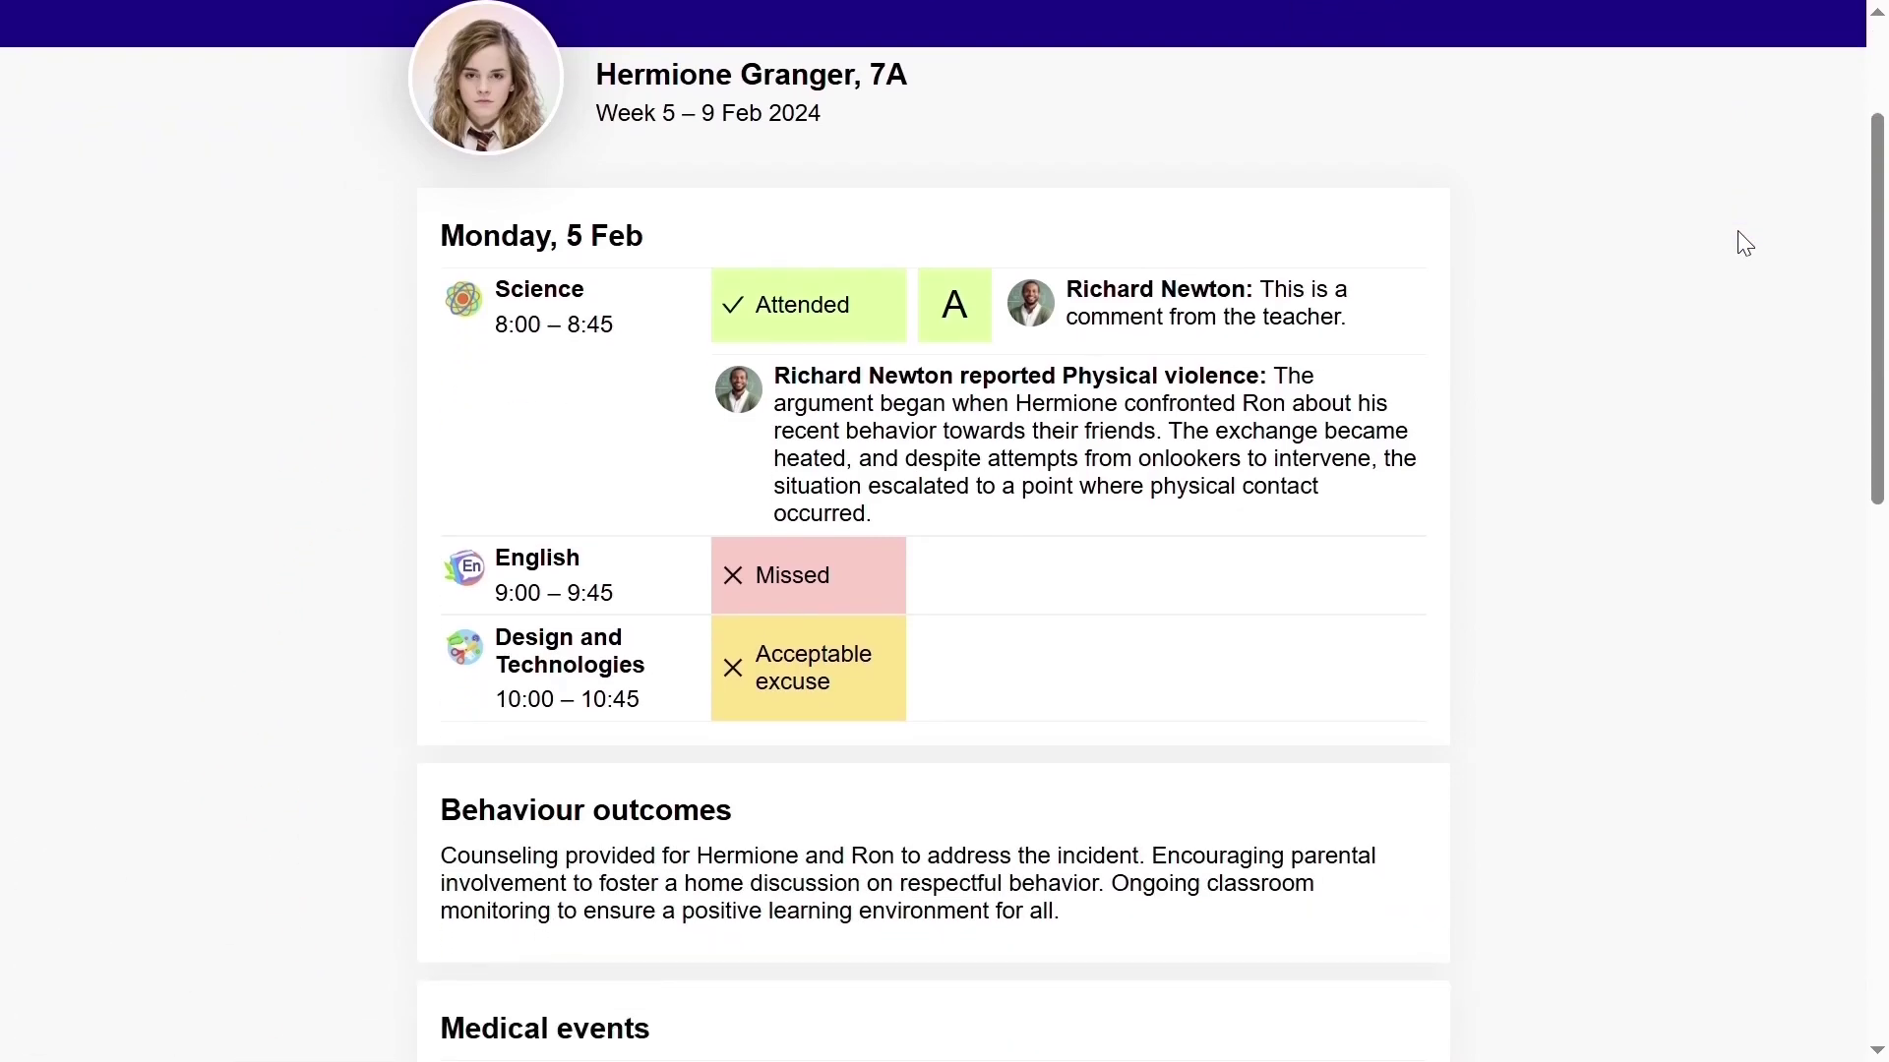
scroll(1738, 233, "down", 1)
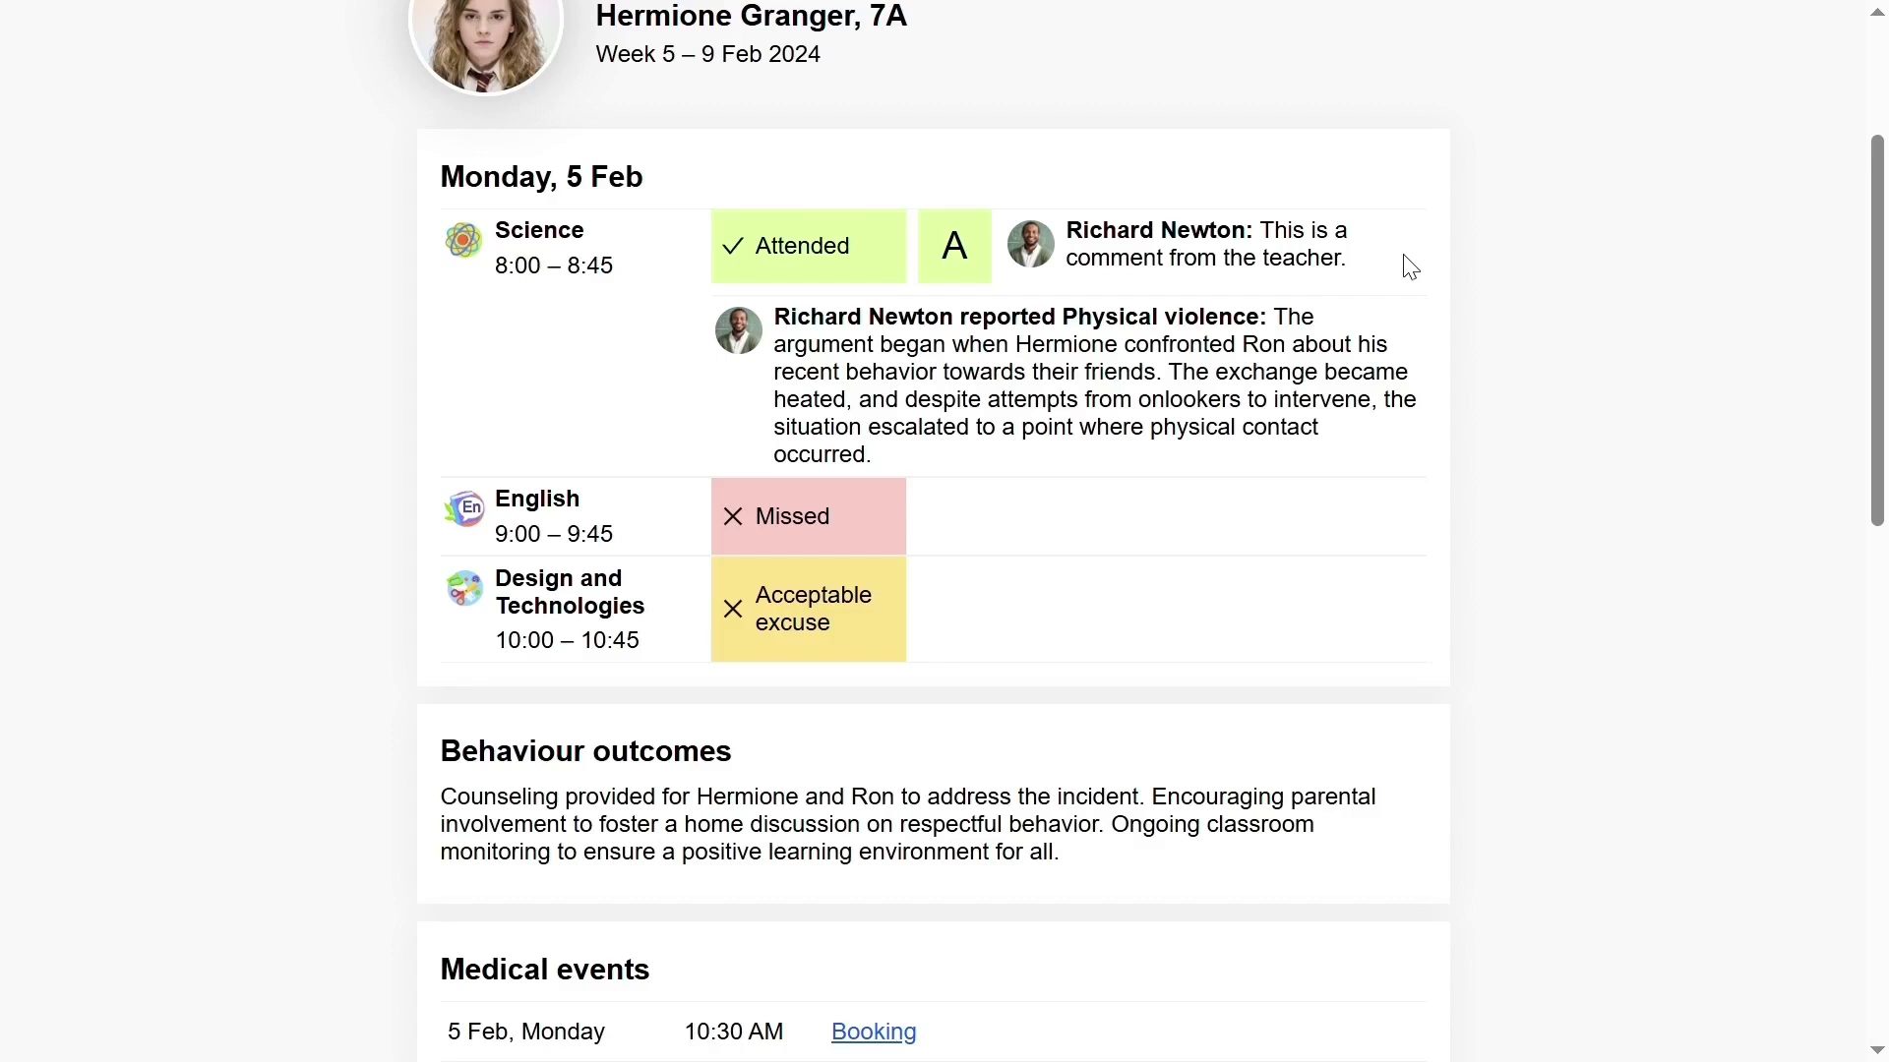
scroll(1411, 266, "down", 3)
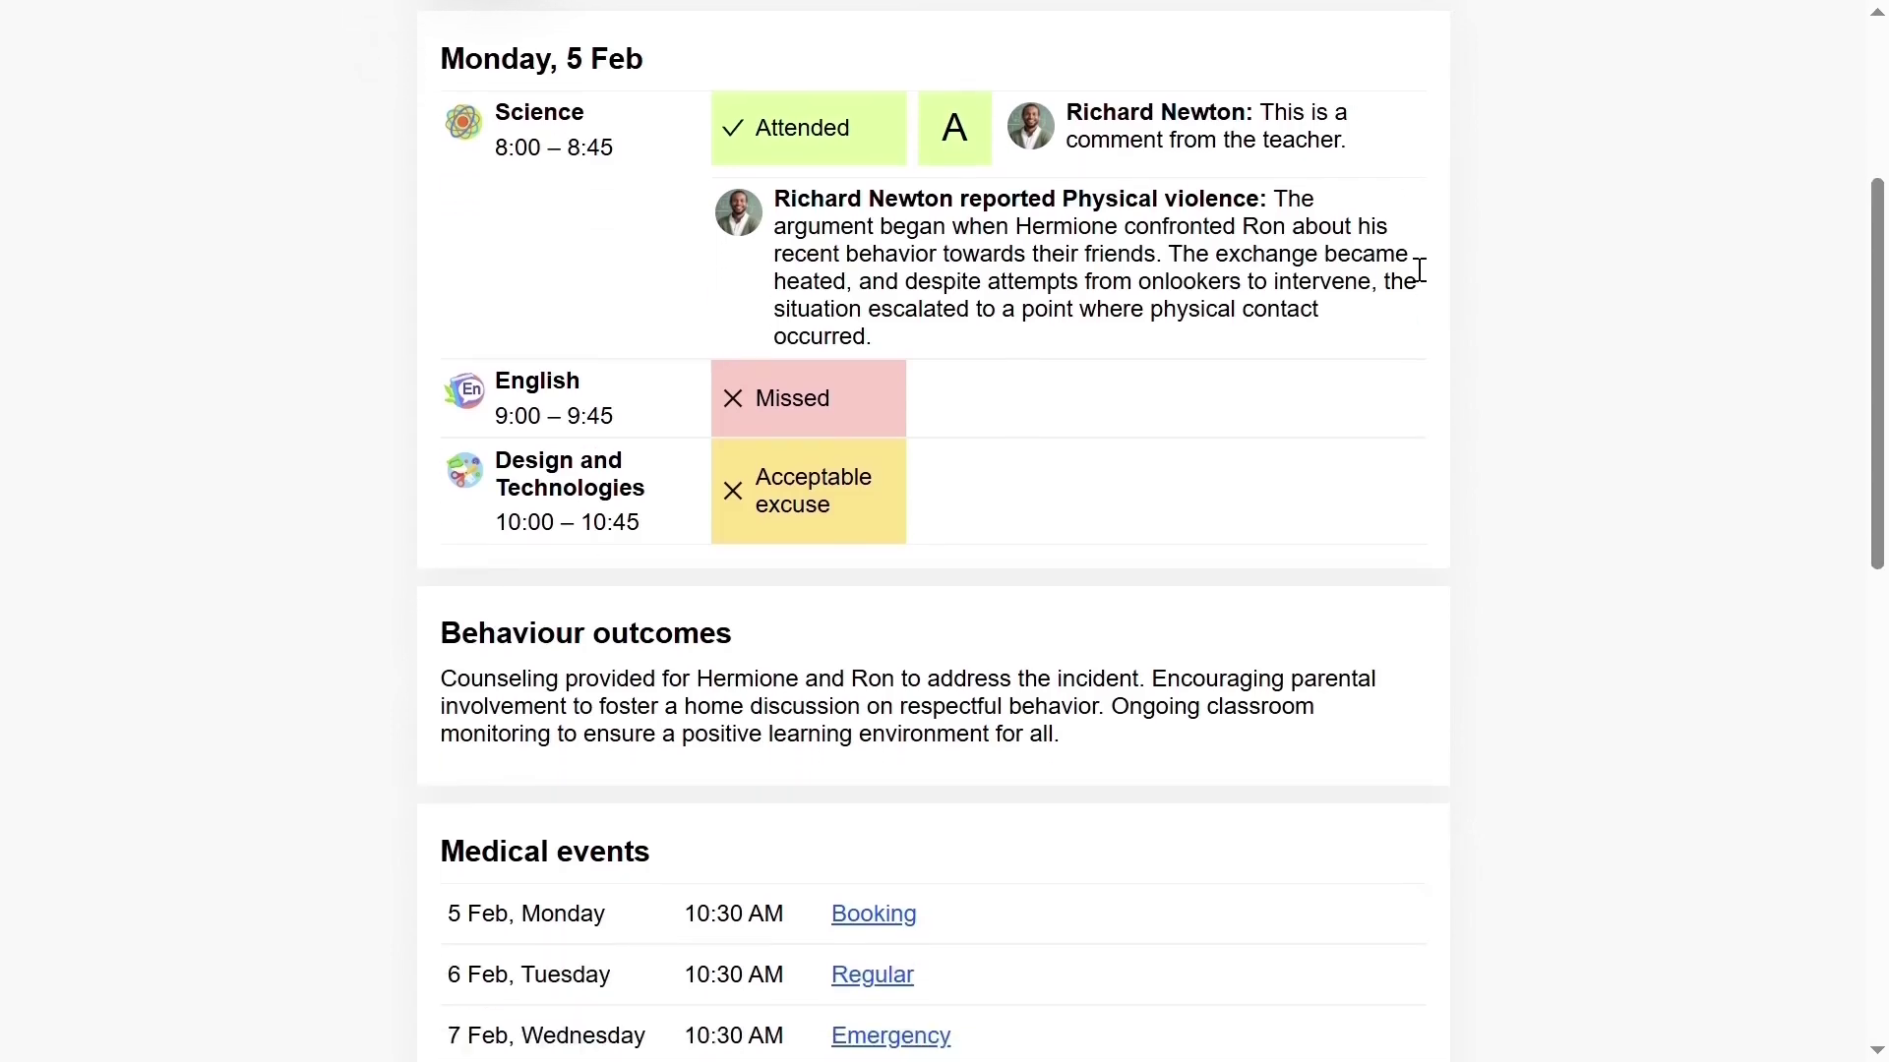
scroll(1411, 266, "down", 3)
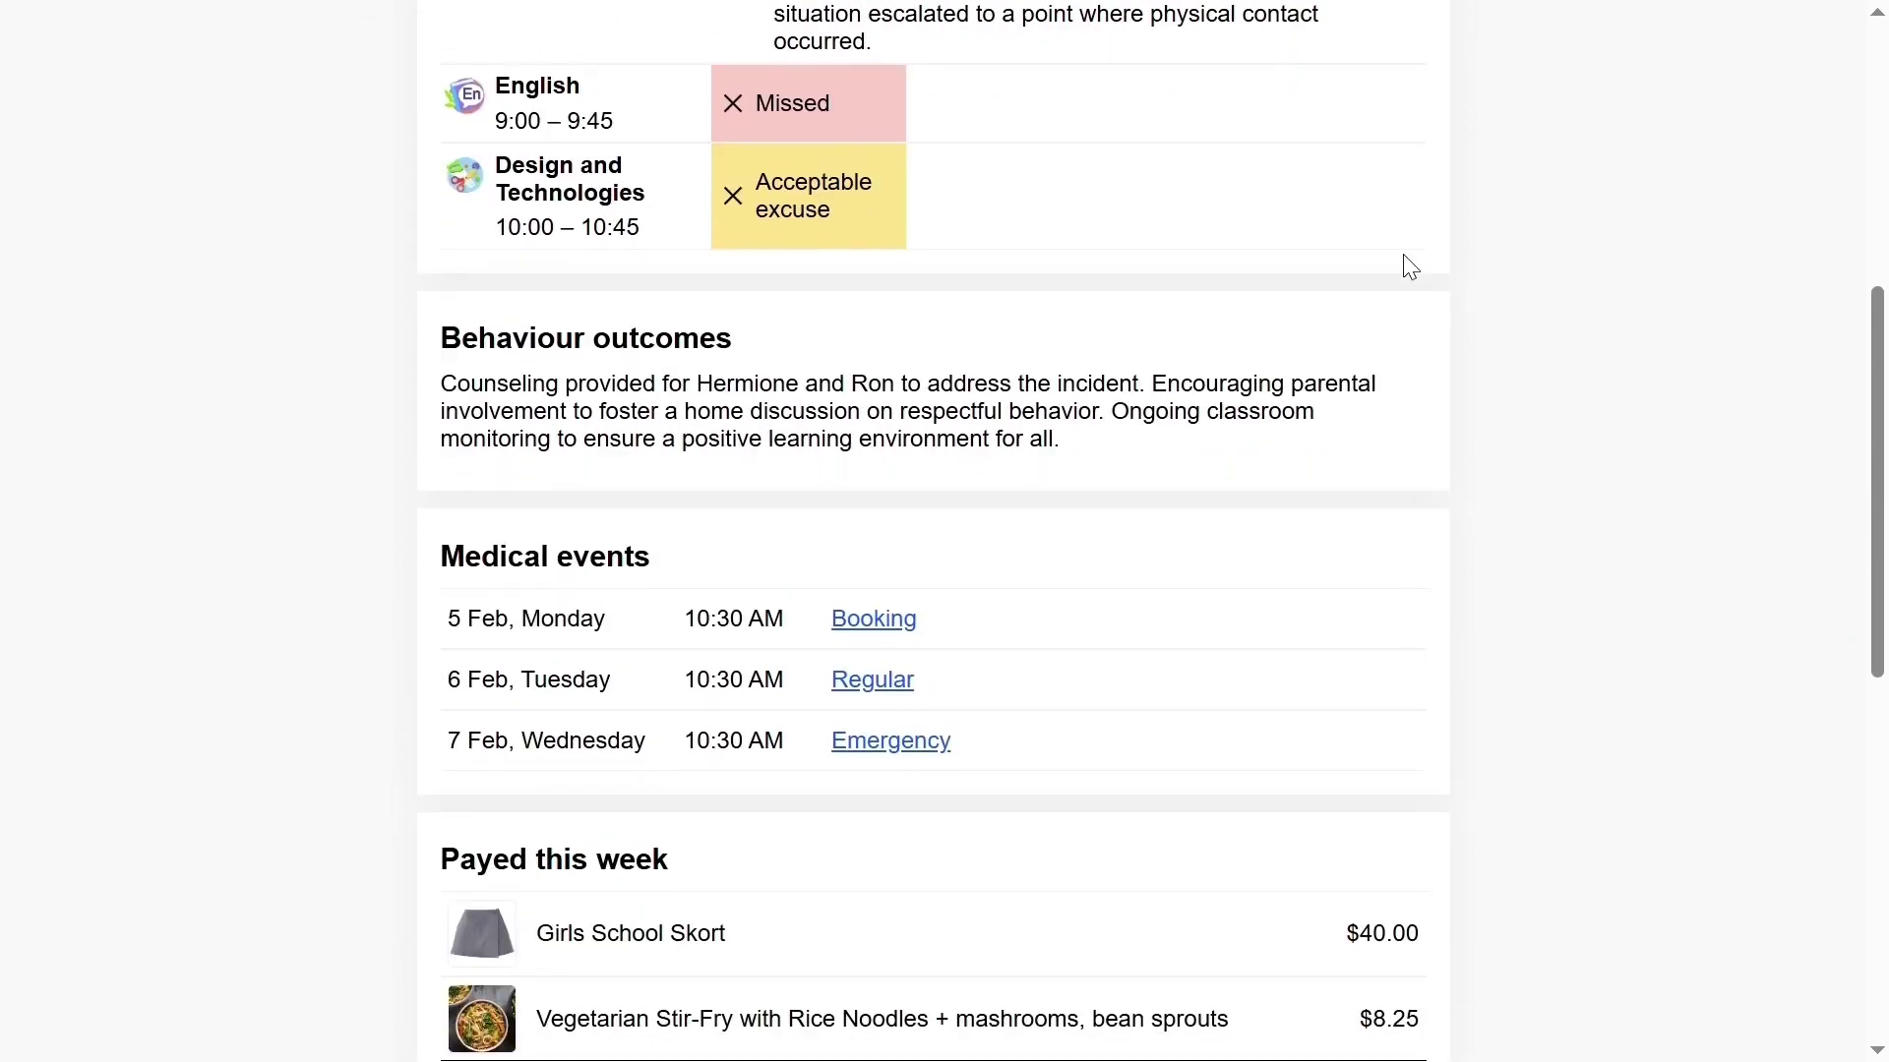
scroll(1410, 266, "down", 1)
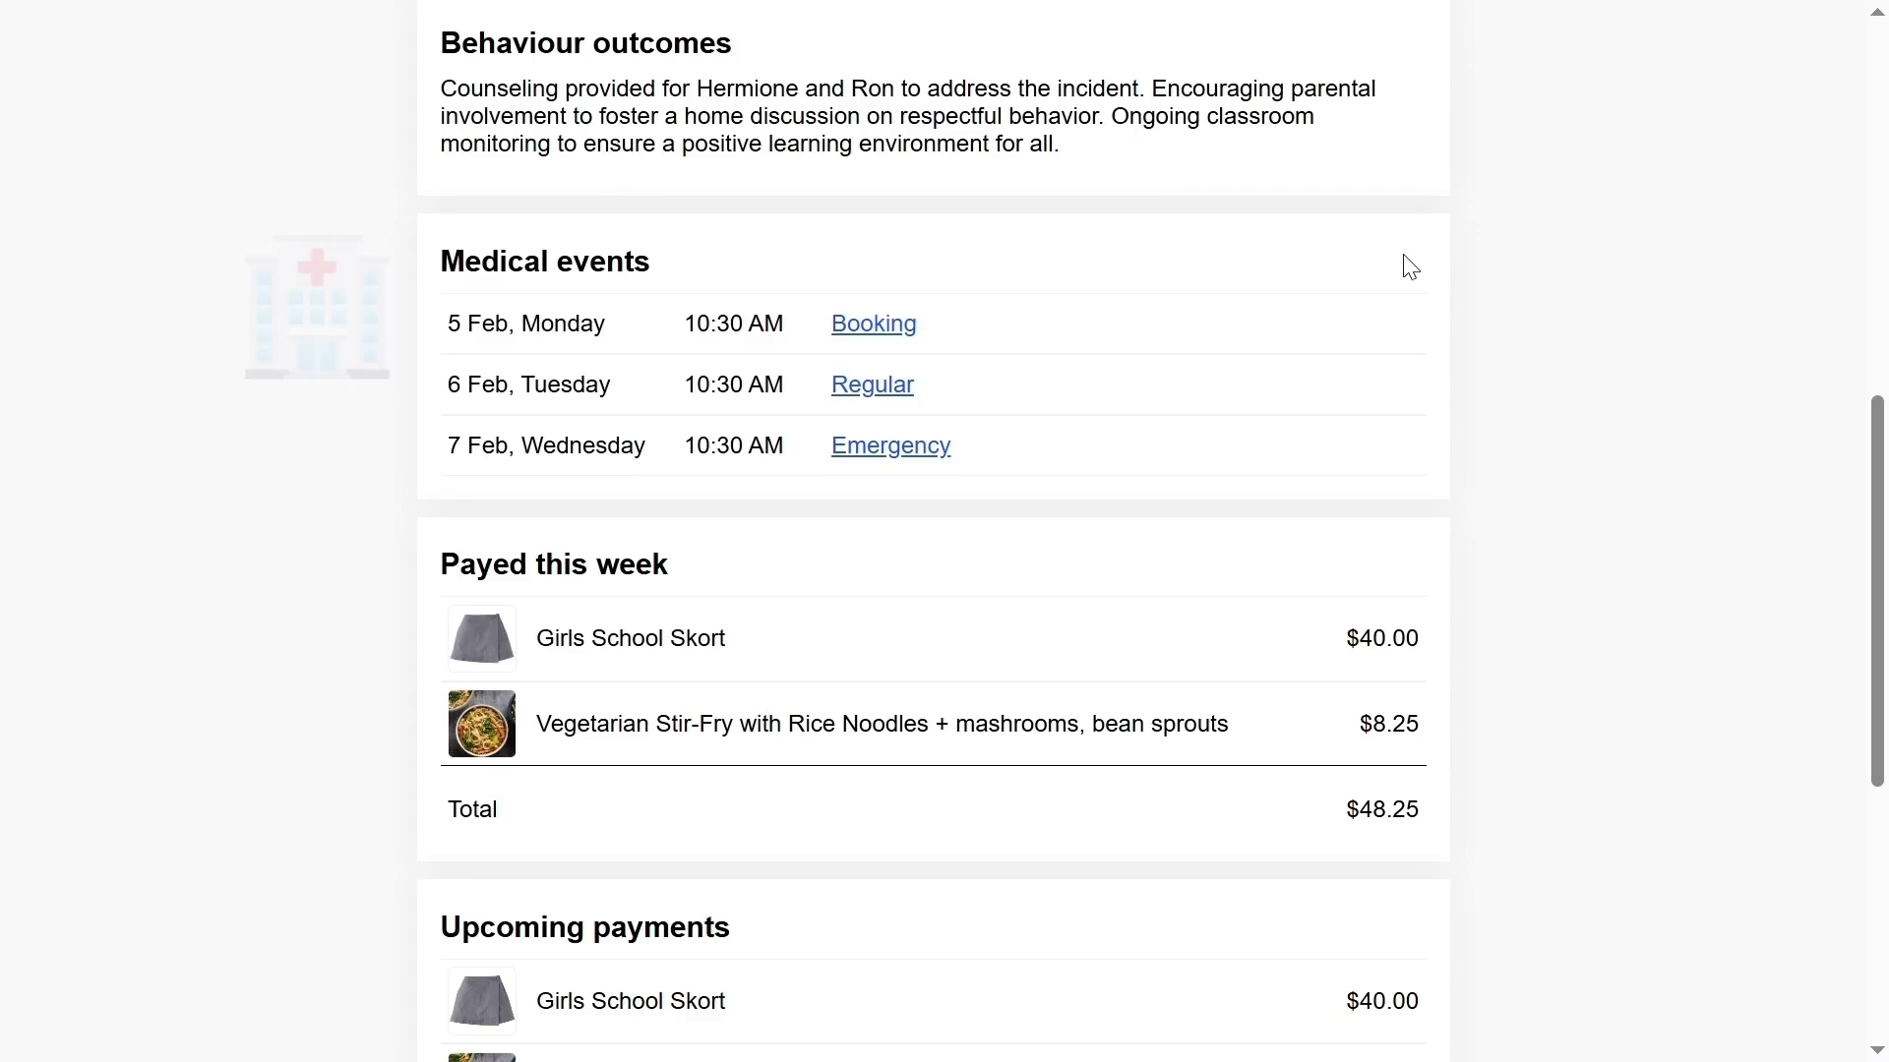
scroll(1410, 266, "down", 3)
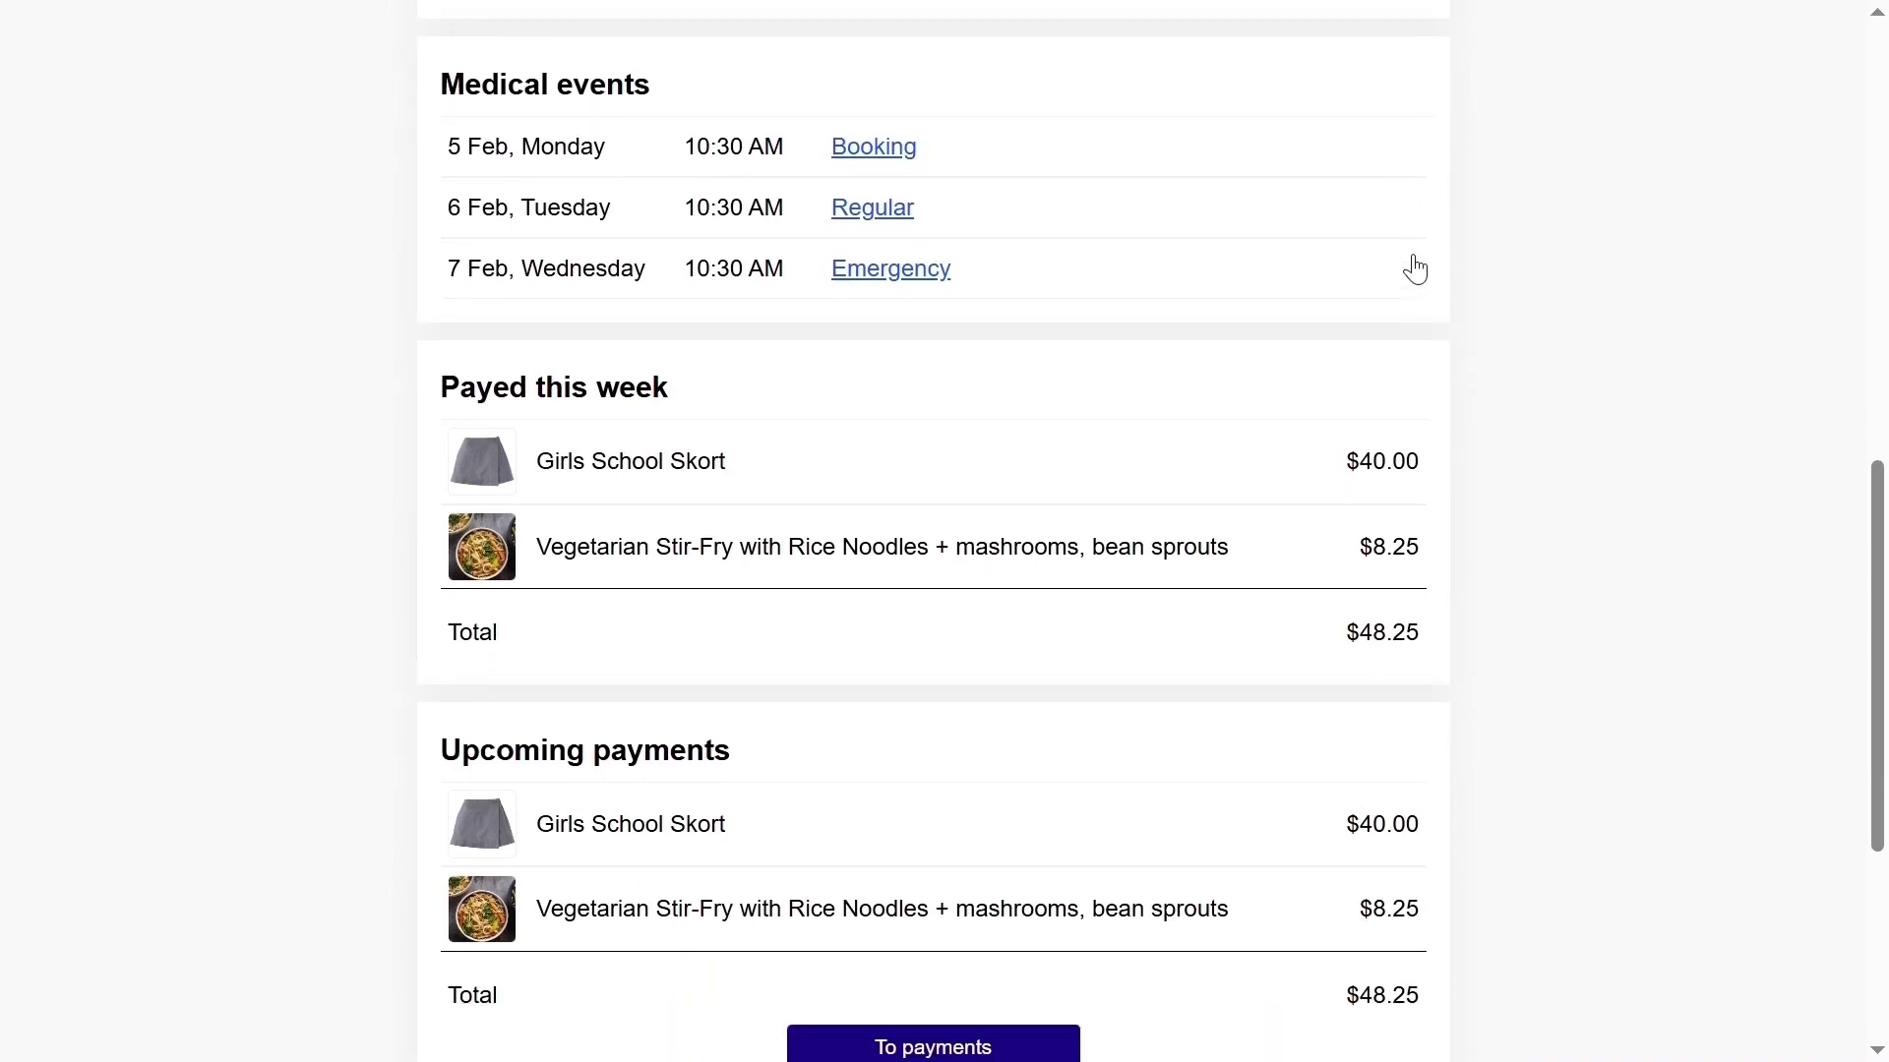
scroll(1413, 267, "down", 1)
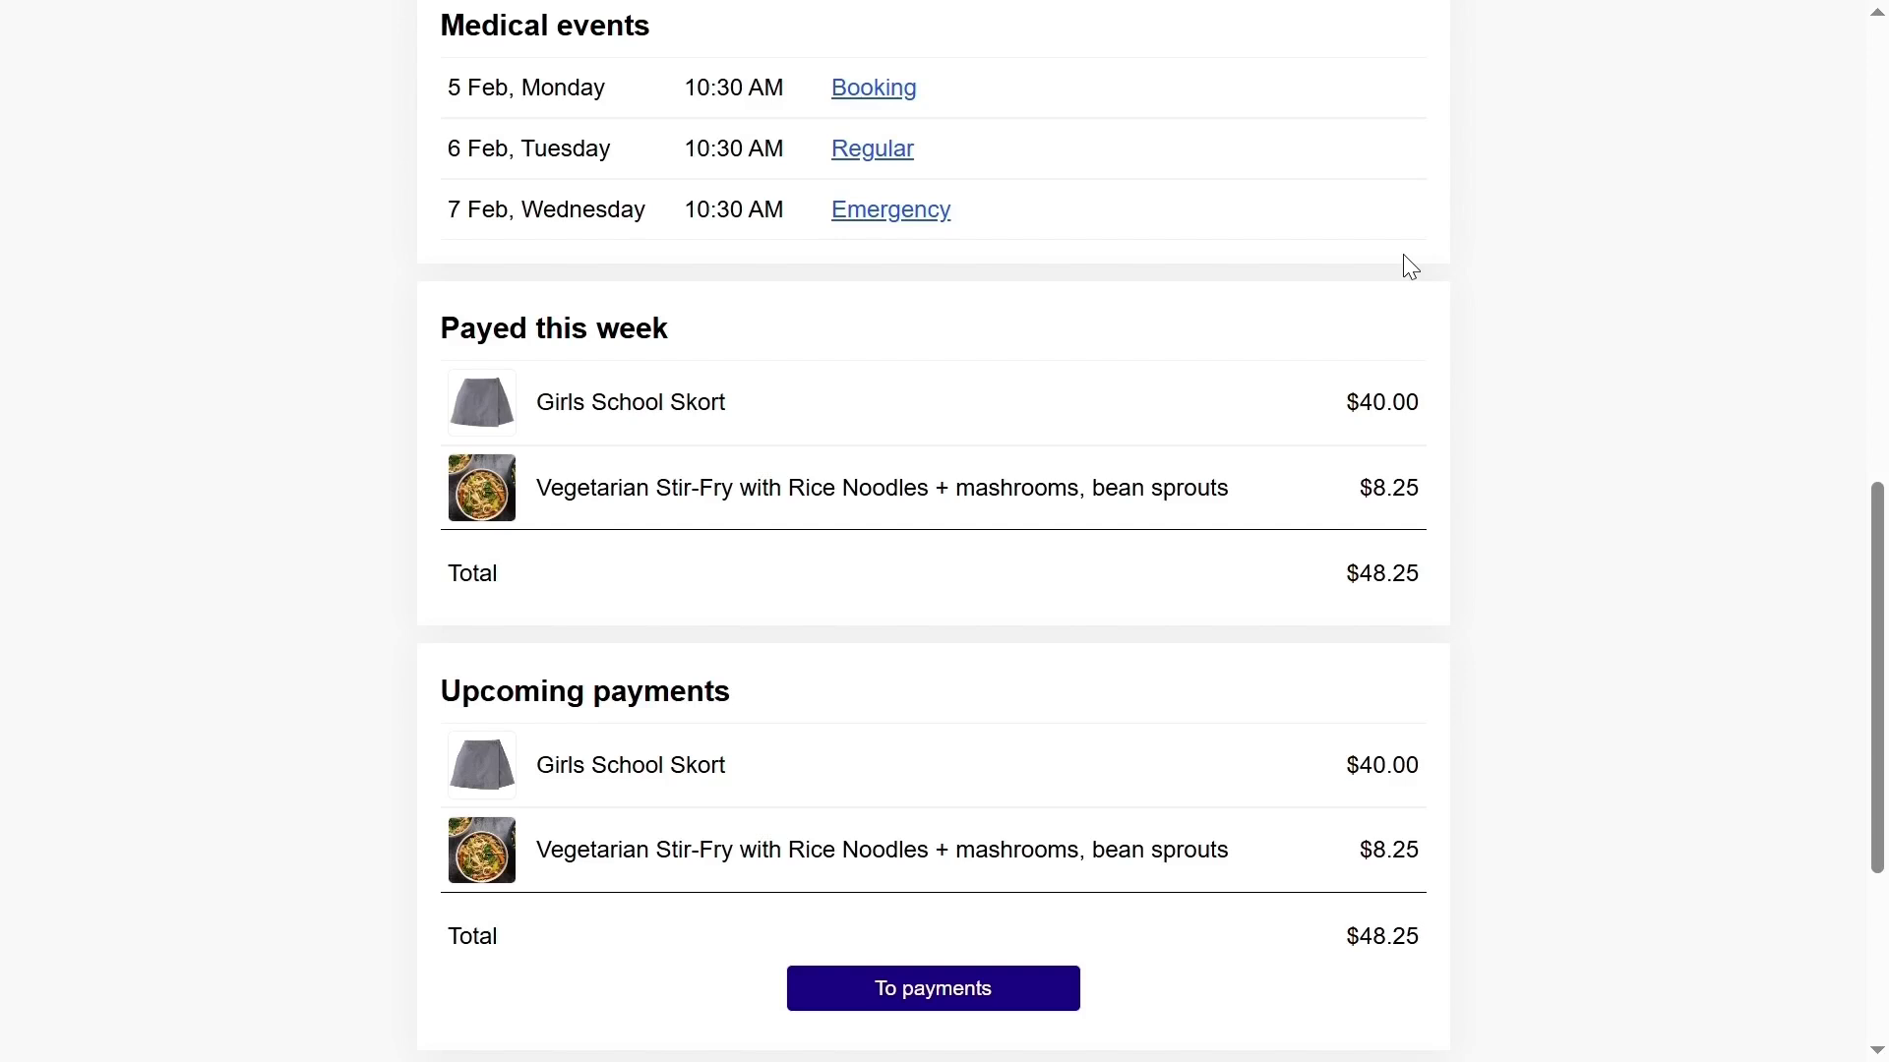
scroll(1404, 256, "down", 4)
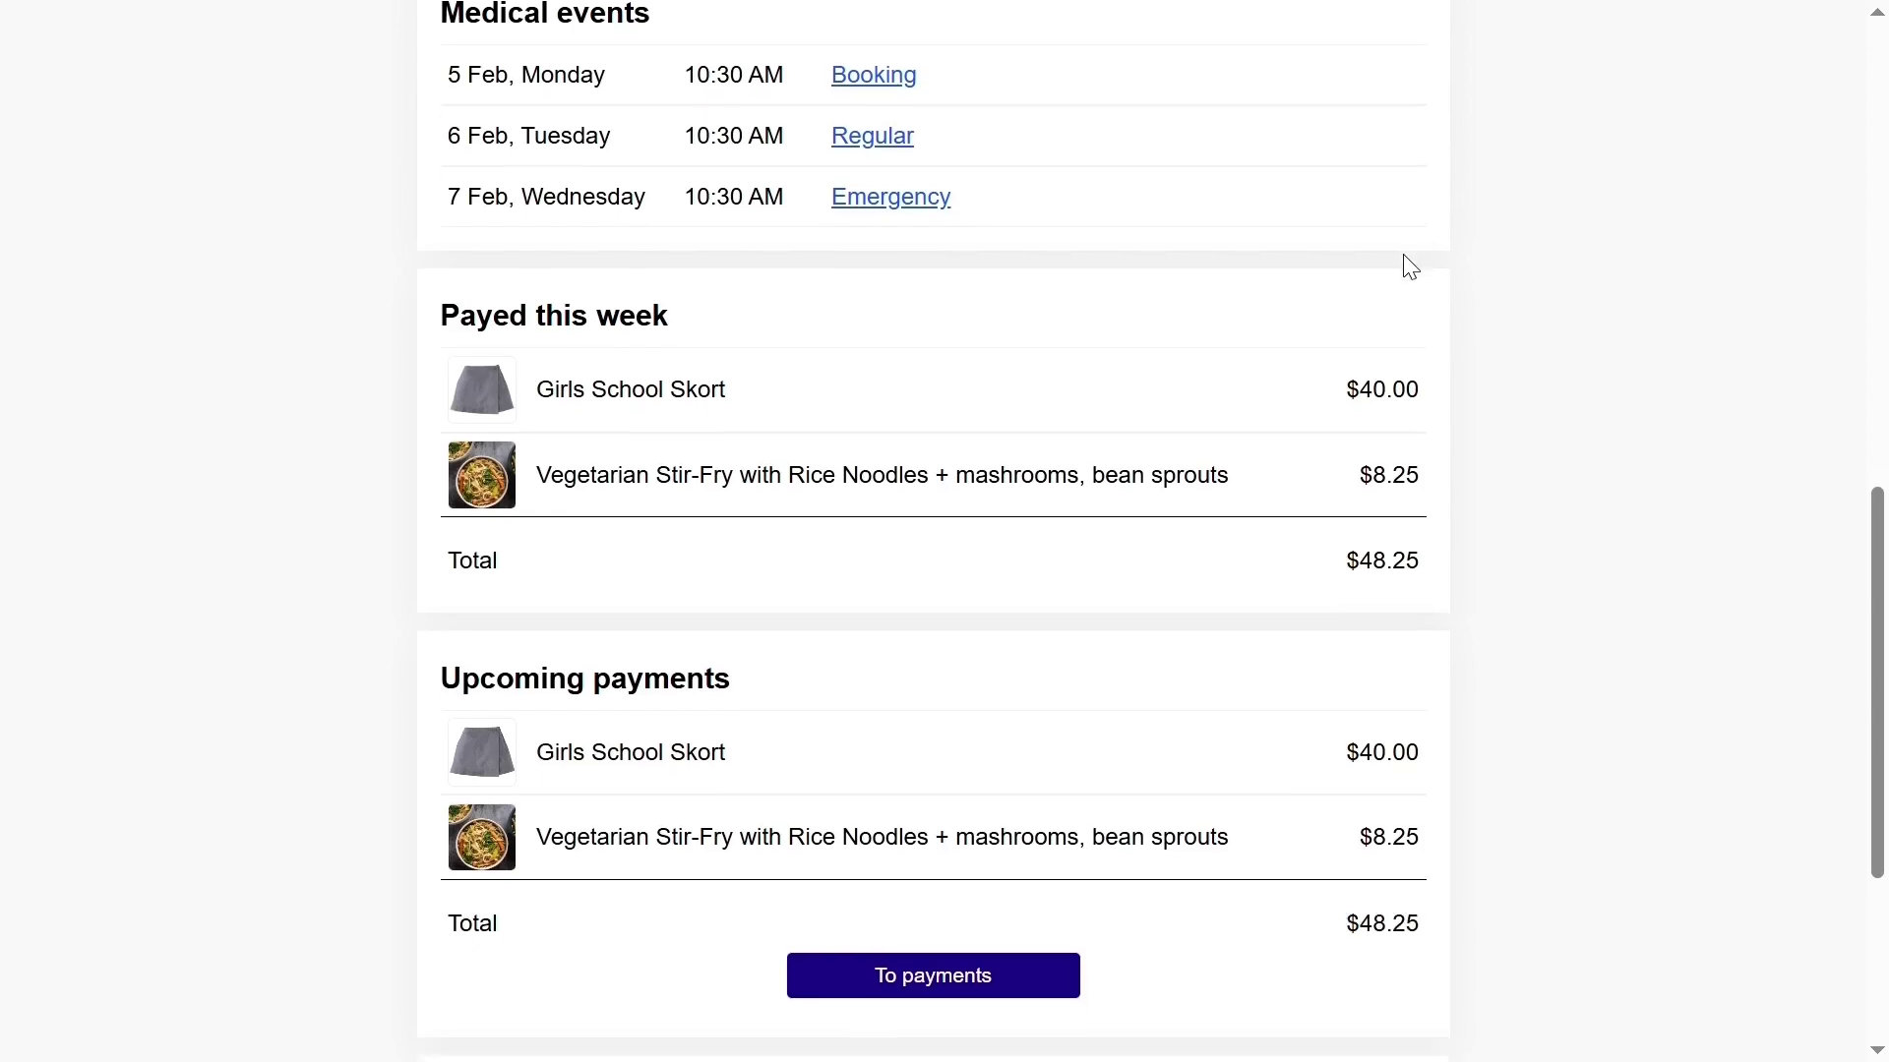